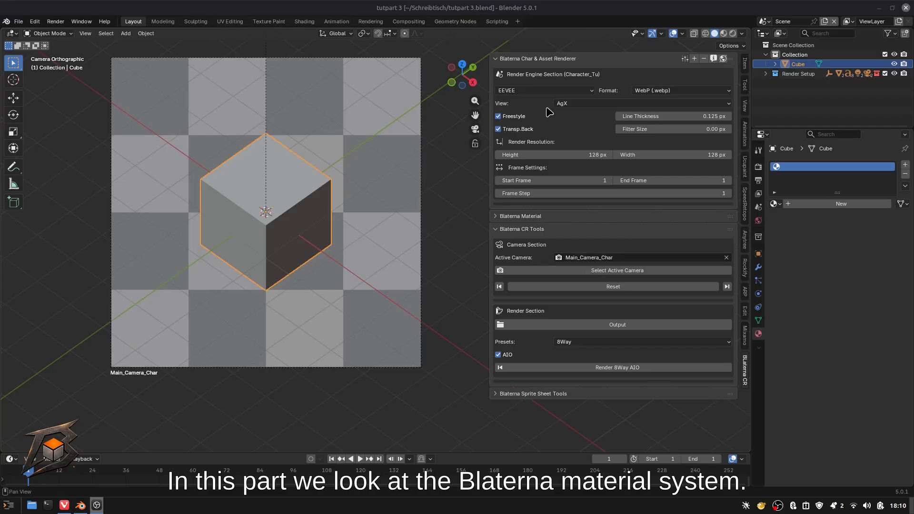
Collapse the Blaterna Char & Asset Renderer and CR Tools sections and expand the Blaterna Material section
click(510, 60)
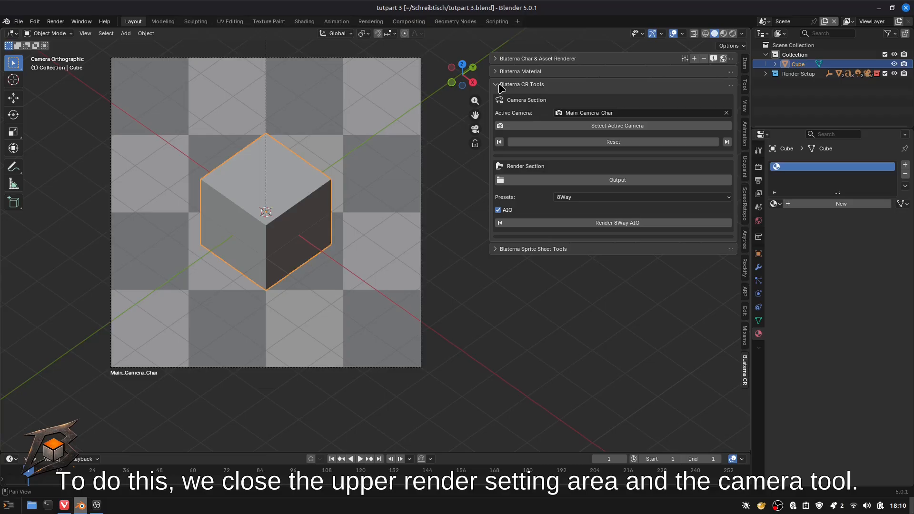
click(501, 85)
click(500, 72)
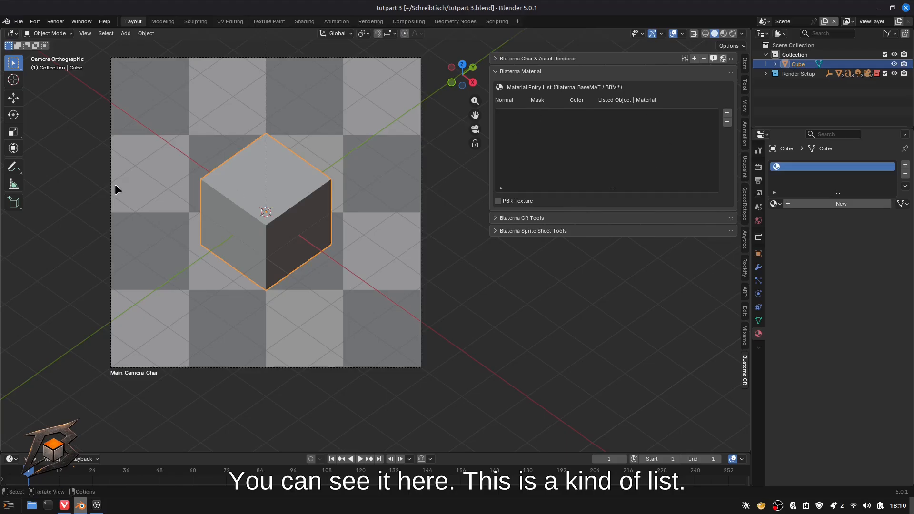
Add the cube to the Material Entry List, remove the entry, and add the cube again
key(g)
right_click(274, 190)
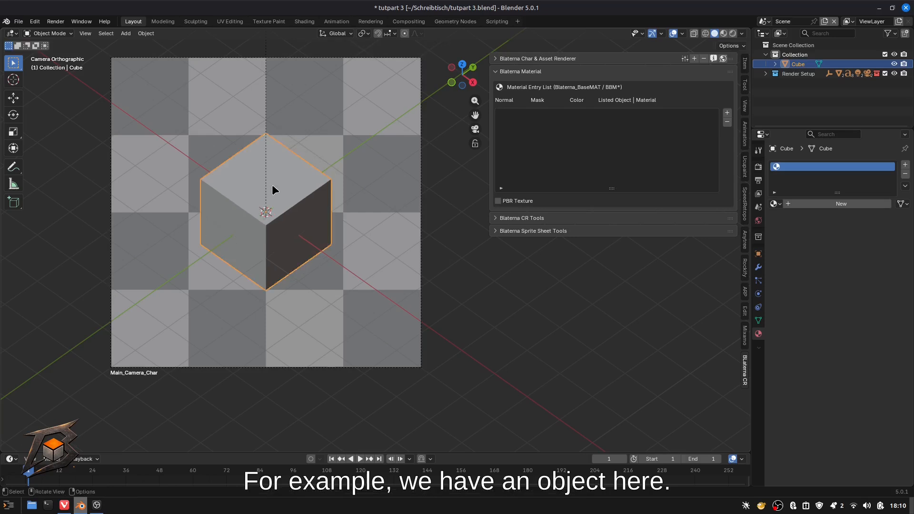
click(728, 114)
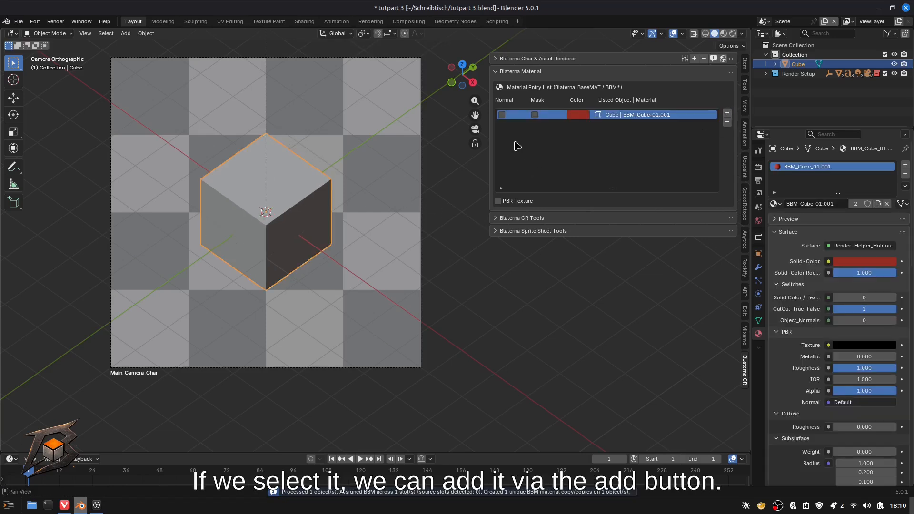
click(728, 122)
click(727, 113)
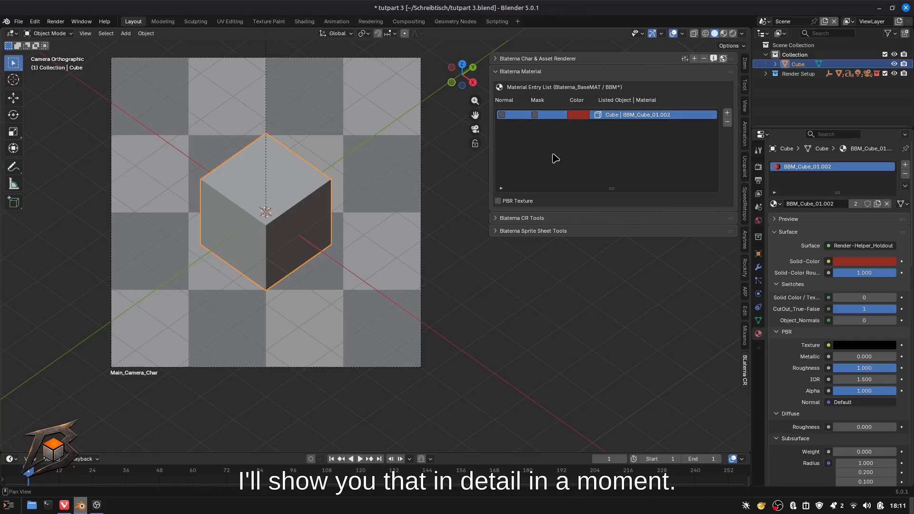
Switch PBR Texture on for the listed material and back off
click(499, 201)
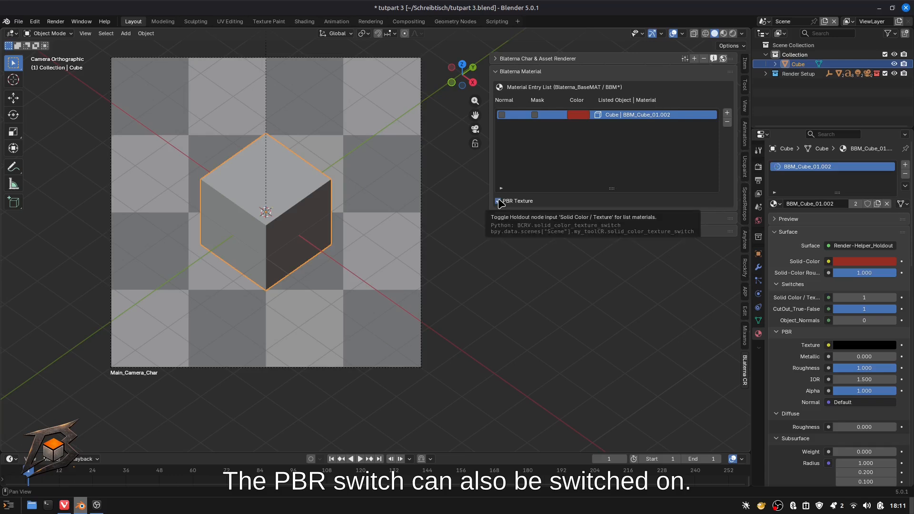
click(499, 201)
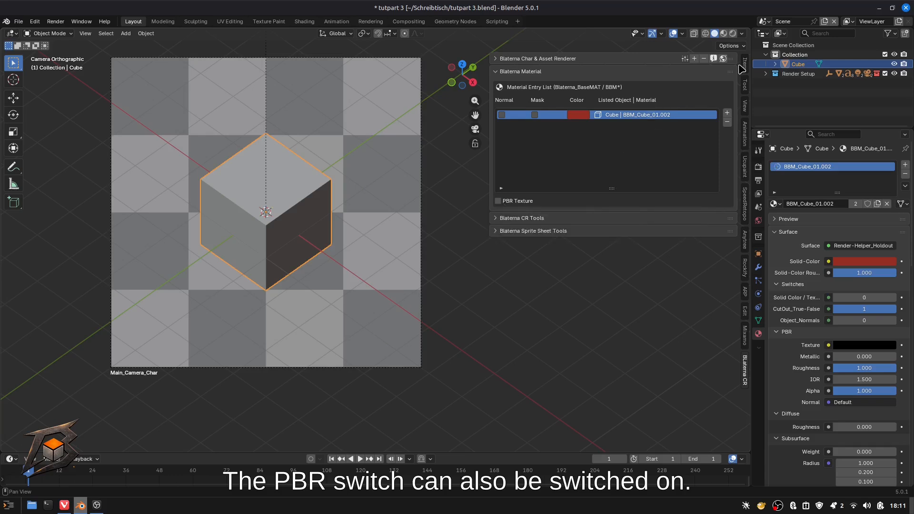
Display the viewport in Material Preview shading and change the Cube entry's solid color to #953C2DFF
click(724, 35)
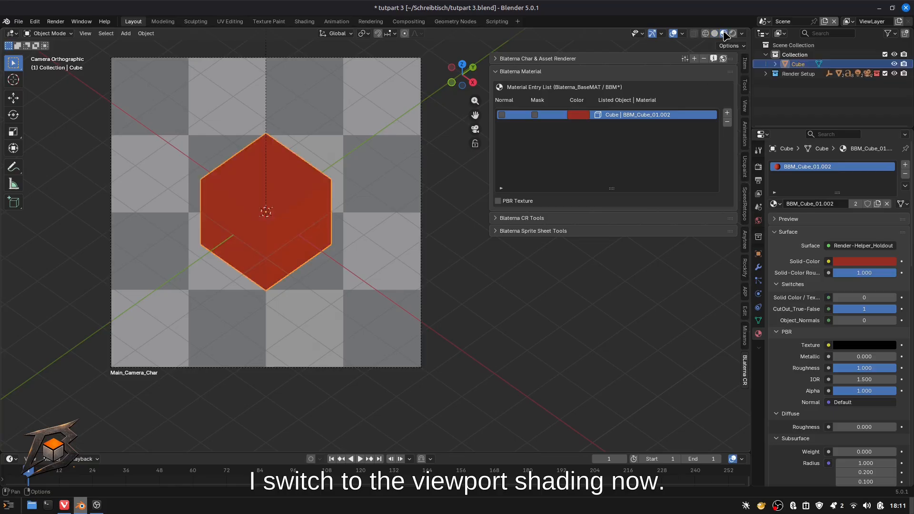
scroll(320, 219, up, 2)
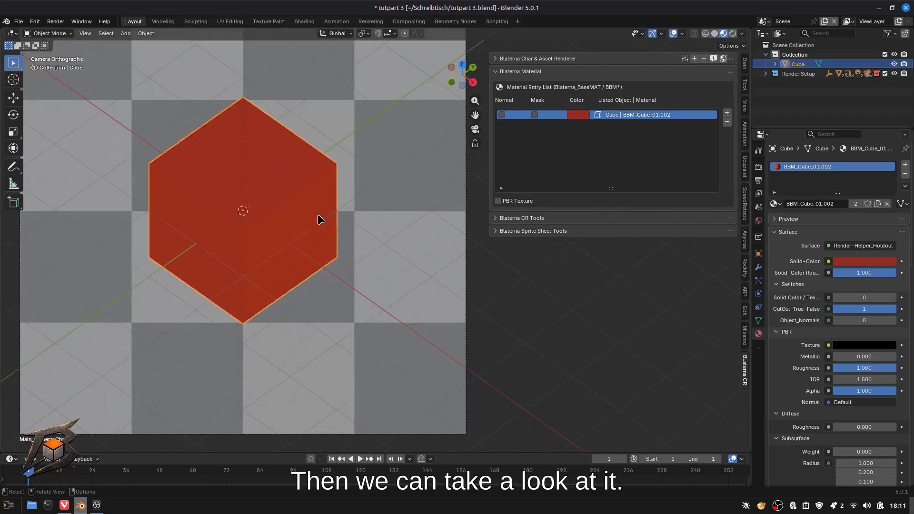
scroll(320, 218, down, 4)
scroll(369, 202, up, 1)
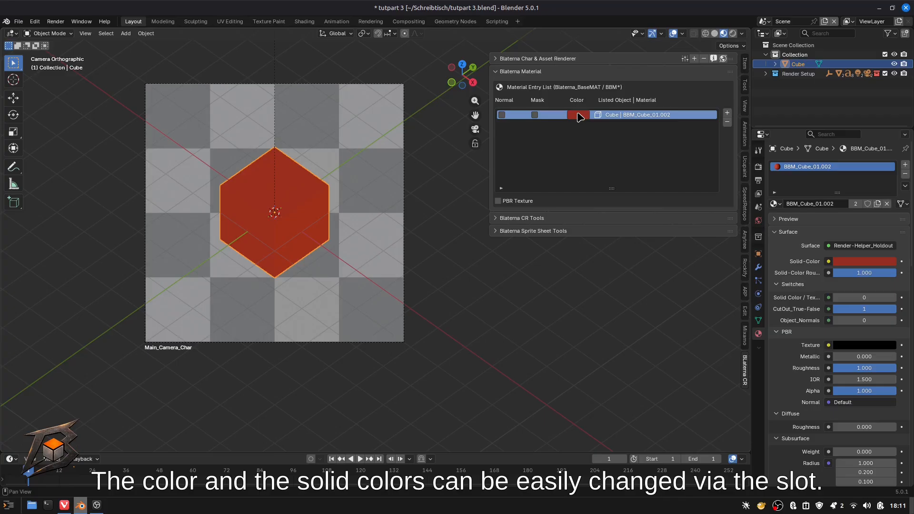
click(581, 116)
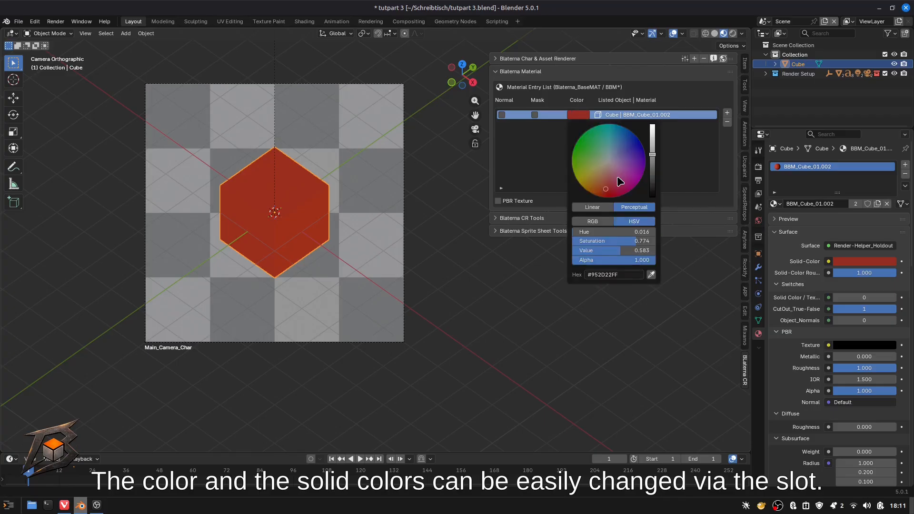
mouse_move(611, 184)
mouse_down()
mouse_move(596, 182)
mouse_move(587, 161)
mouse_move(633, 146)
mouse_move(610, 140)
mouse_move(602, 166)
mouse_move(596, 143)
mouse_move(626, 119)
mouse_move(605, 186)
mouse_up()
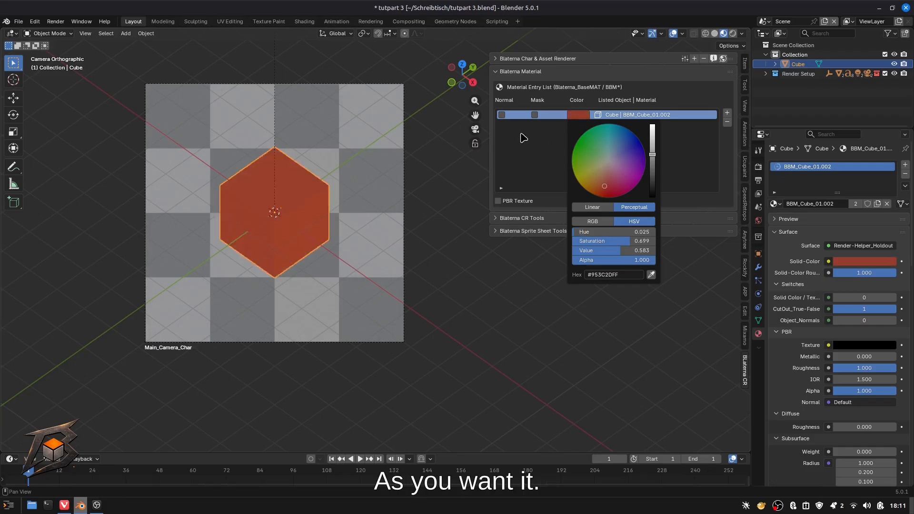
Enable Mask for the Cube entry, toggle its line set Collection option on and off, and disable Mask again
click(535, 115)
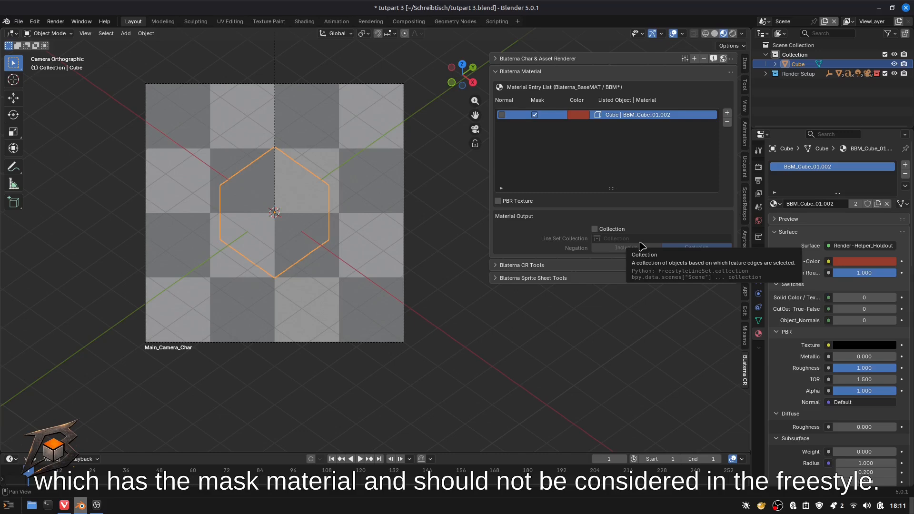
click(595, 229)
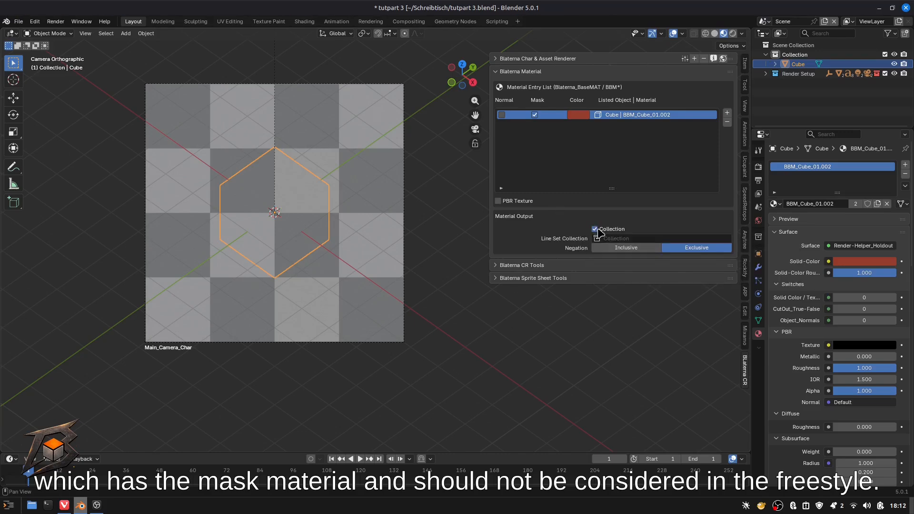
click(595, 230)
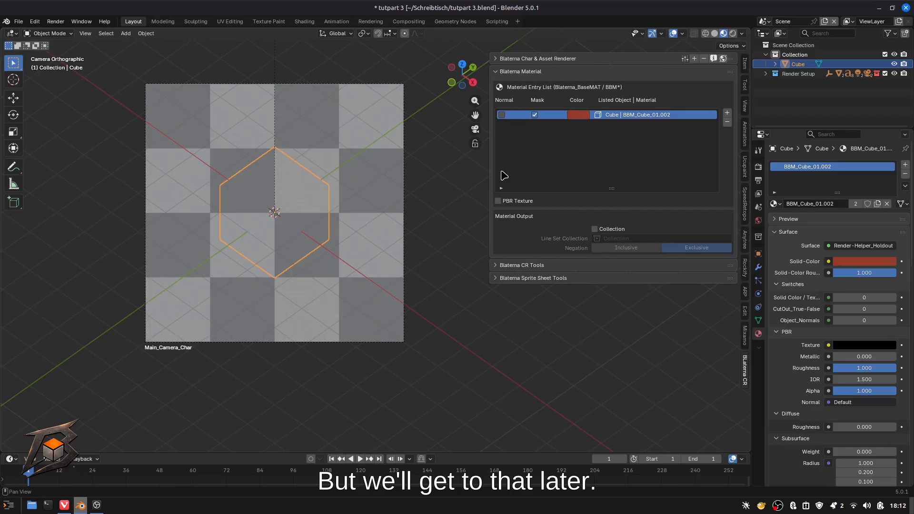
click(535, 115)
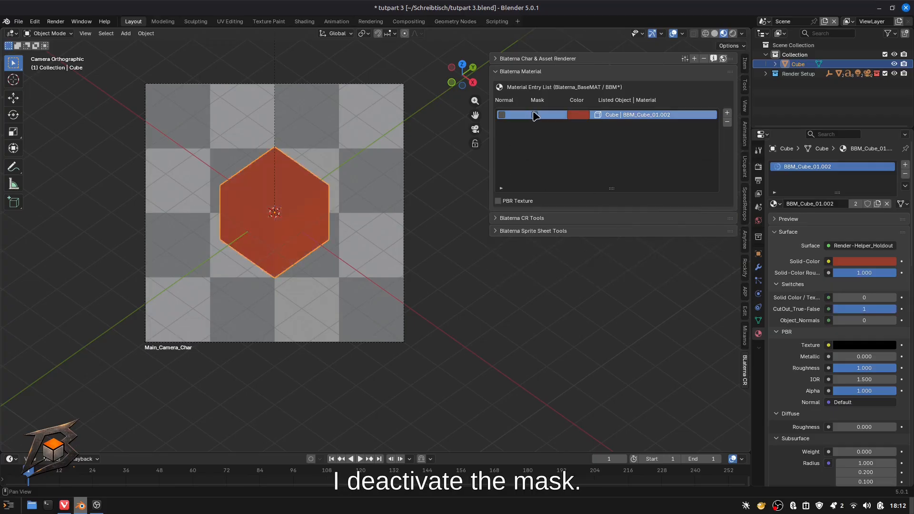
Enable Normal for the Cube entry and examine the View options in the Char & Asset Renderer settings
click(503, 115)
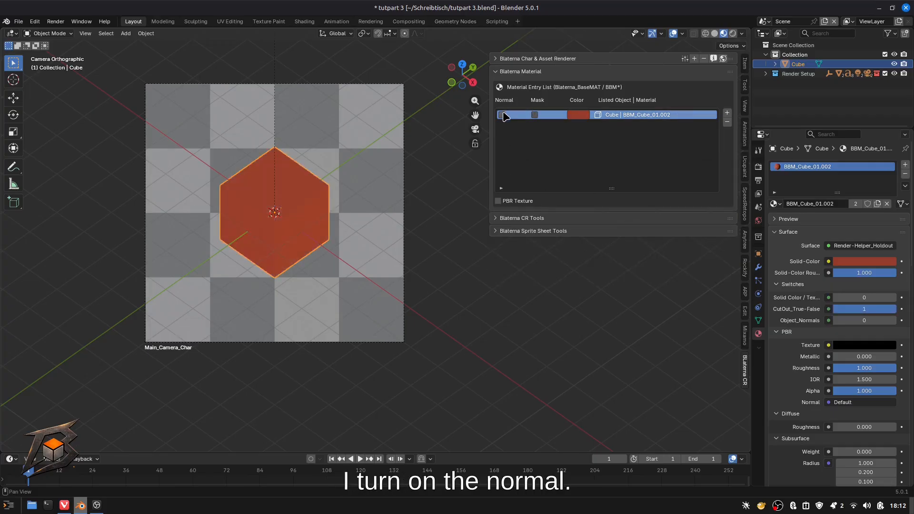
click(503, 59)
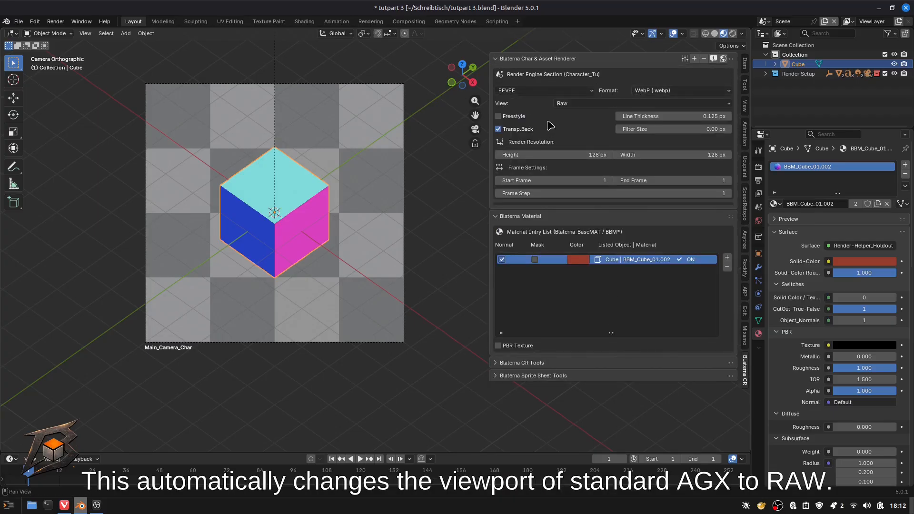
click(596, 104)
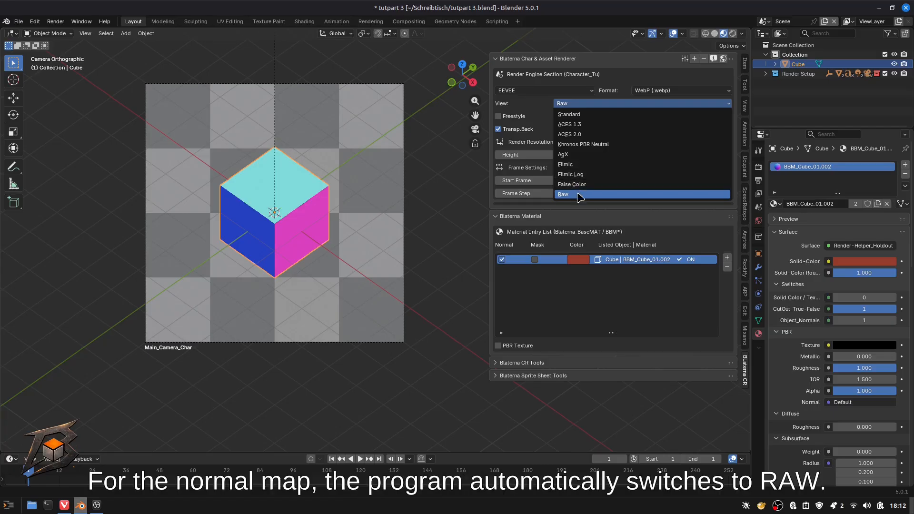
click(589, 103)
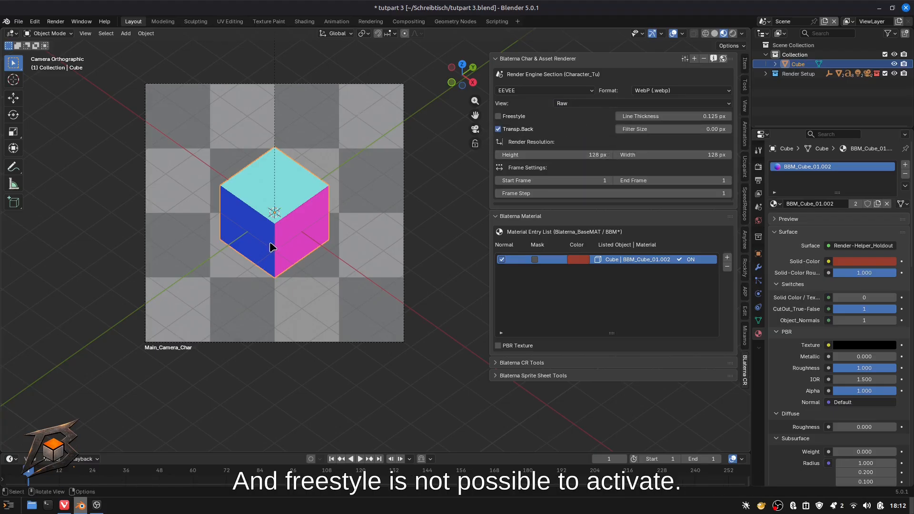
scroll(278, 221, down, 3)
scroll(279, 221, up, 3)
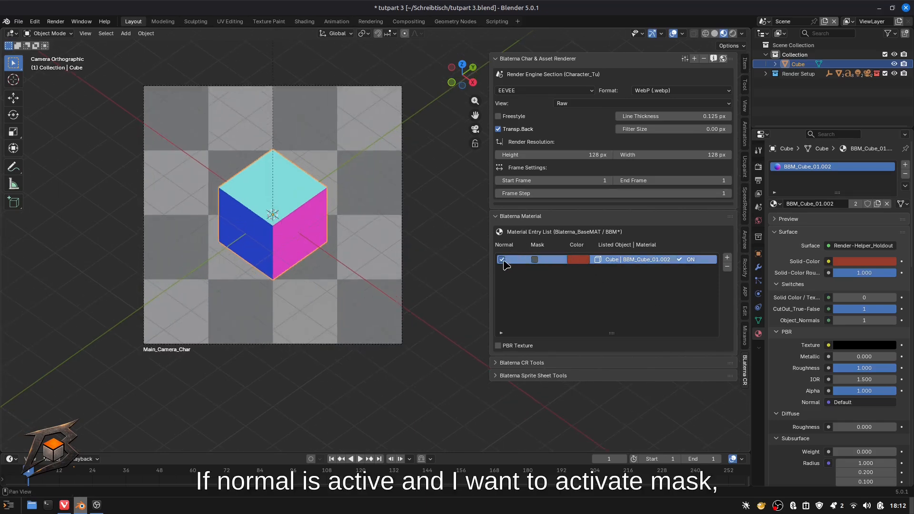
Switch the Cube entry to Mask and back to Normal, and turn Normal off
click(536, 260)
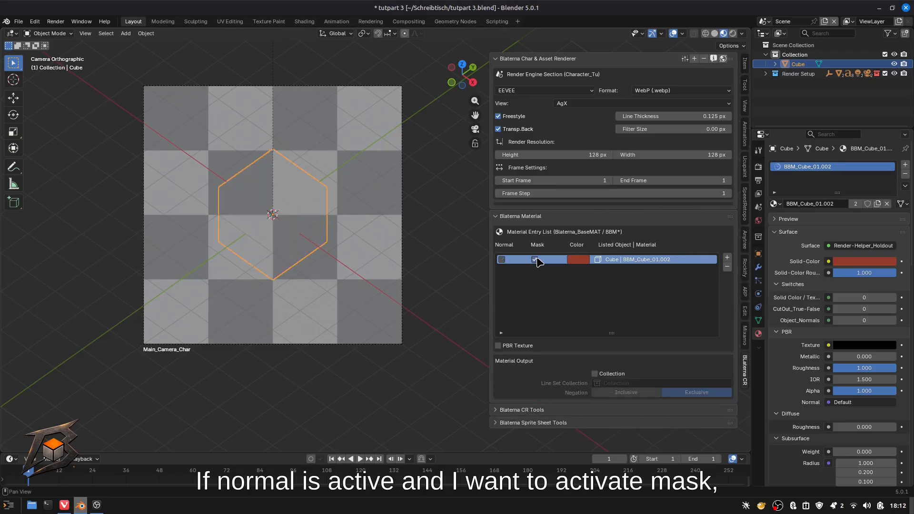
click(503, 260)
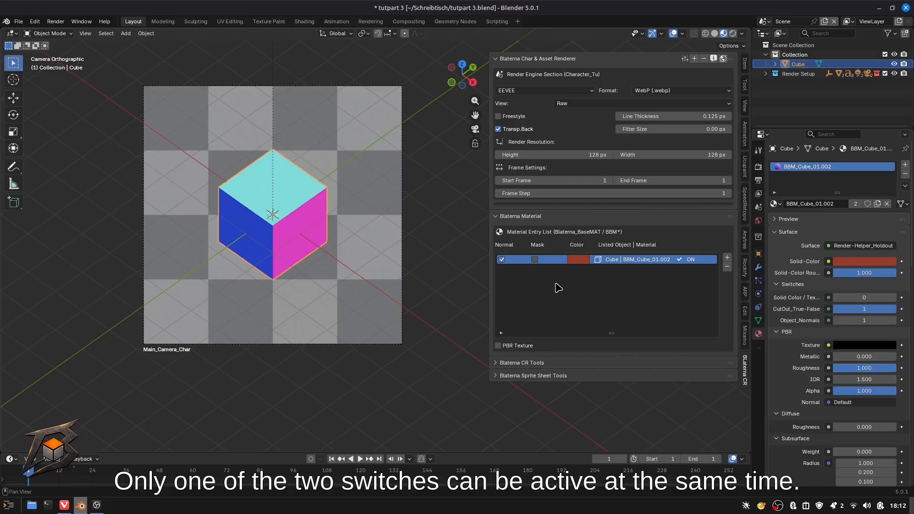
click(502, 260)
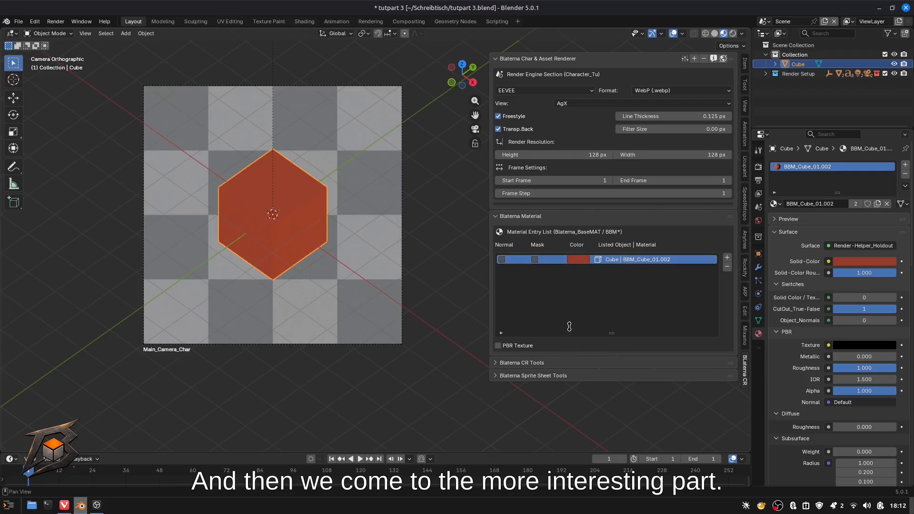
drag(571, 341, 579, 320)
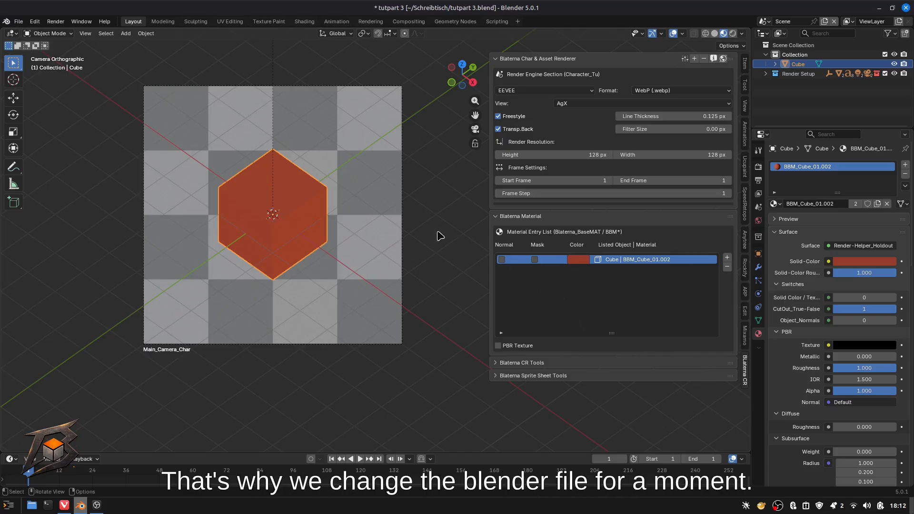
Open the recent file Tutorial_Showcase.blend without saving the changes to tutpart 3.blend
click(20, 21)
mouse_move(64, 57)
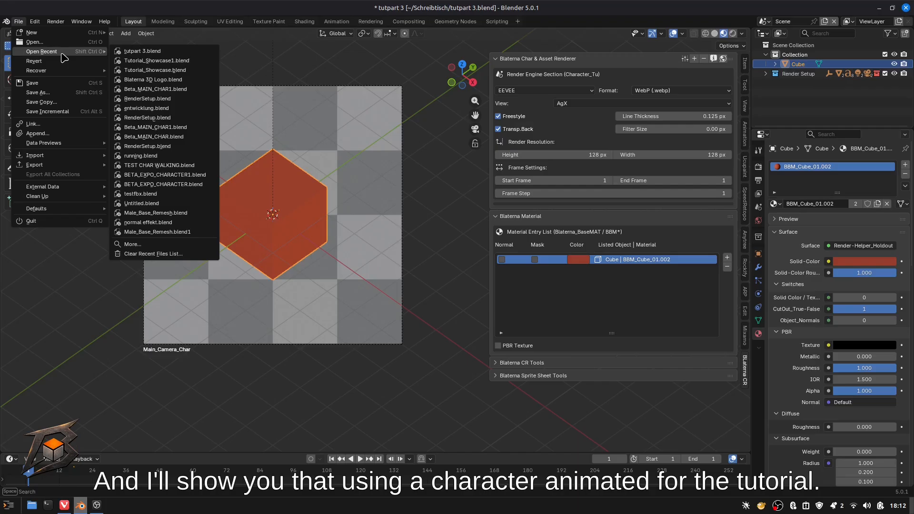
click(172, 71)
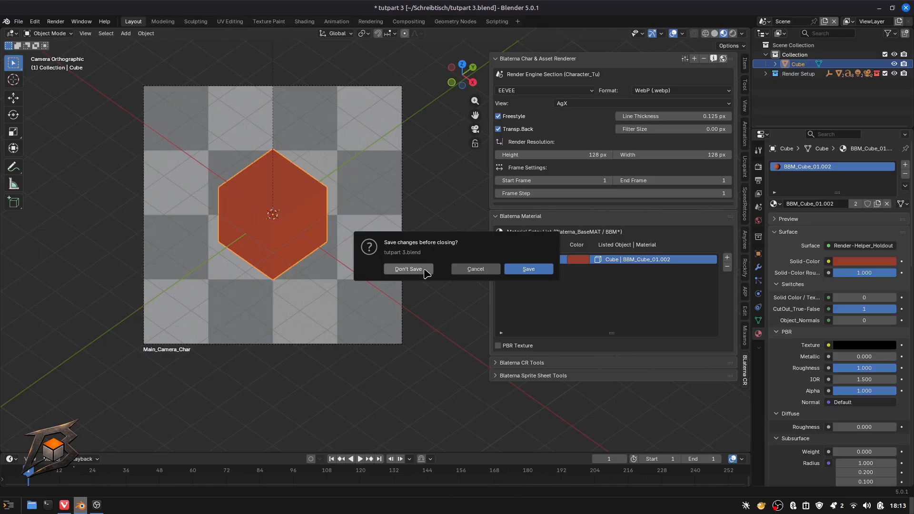
click(425, 271)
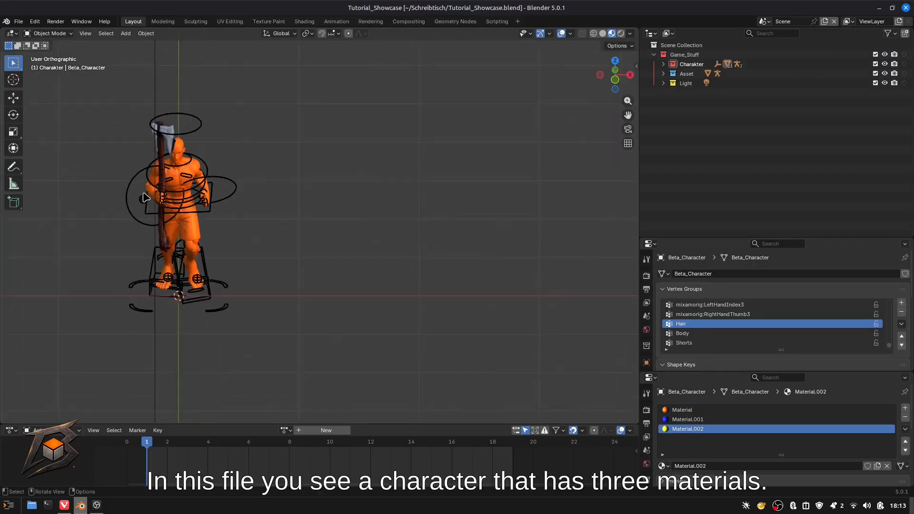
Select the character mesh and examine its material slots
scroll(235, 228, up, 4)
shift+middle_drag(214, 149, 332, 199)
click(235, 279)
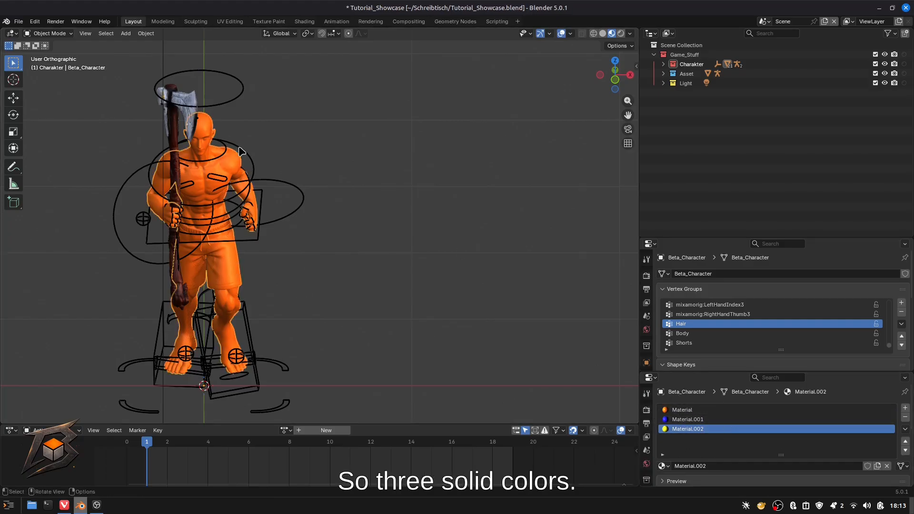
Select the battle axe and examine its material settings
click(190, 110)
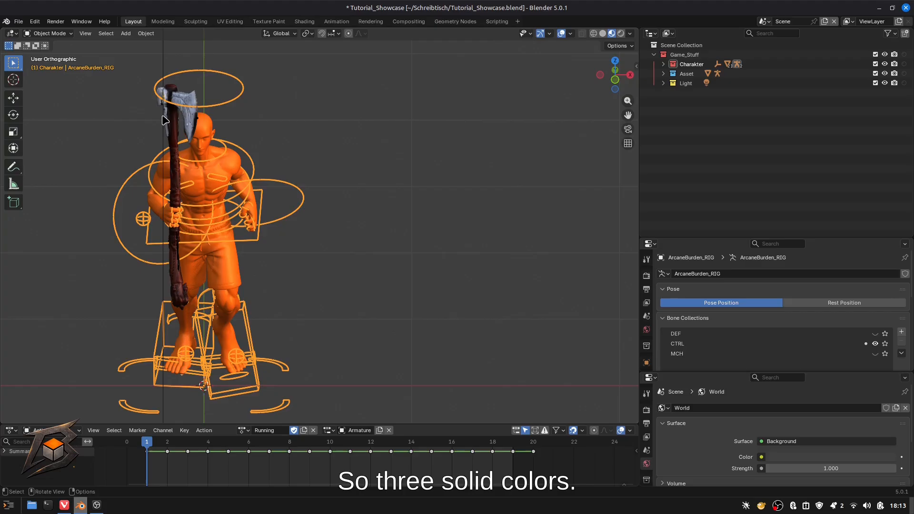
click(170, 117)
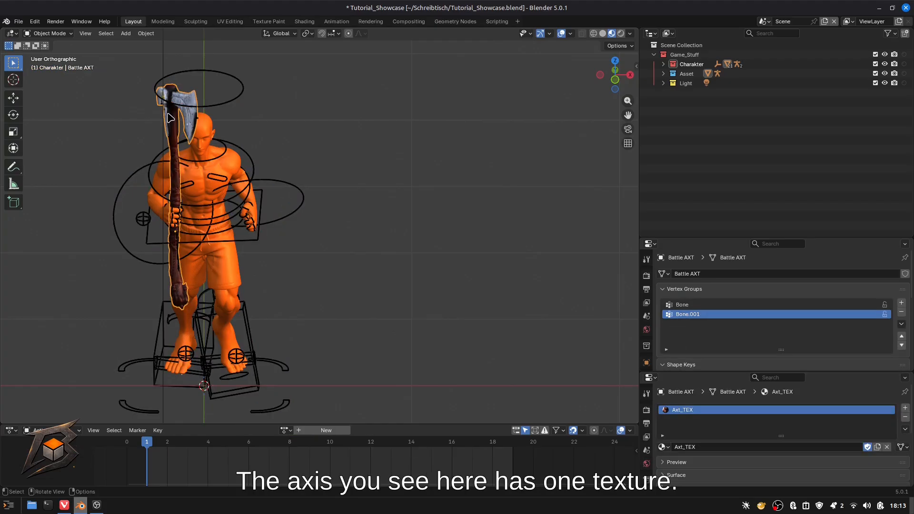
scroll(735, 435, down, 4)
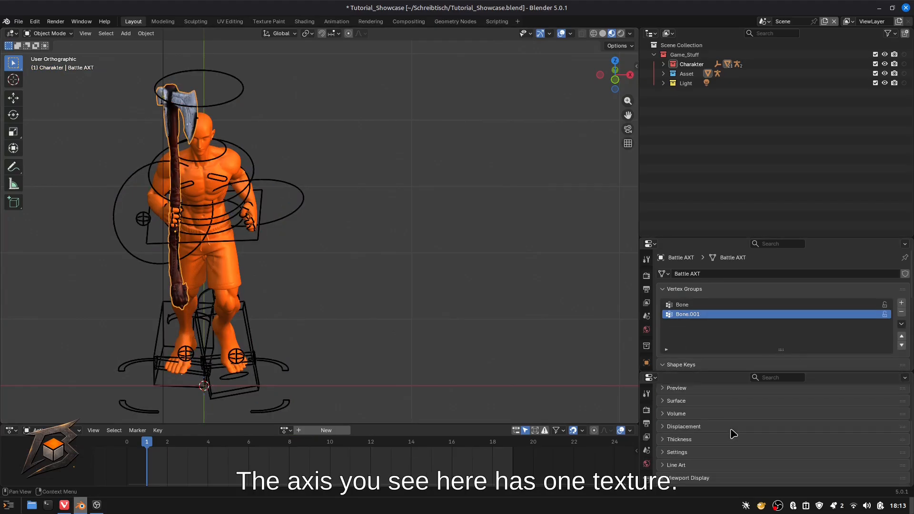
scroll(731, 435, up, 3)
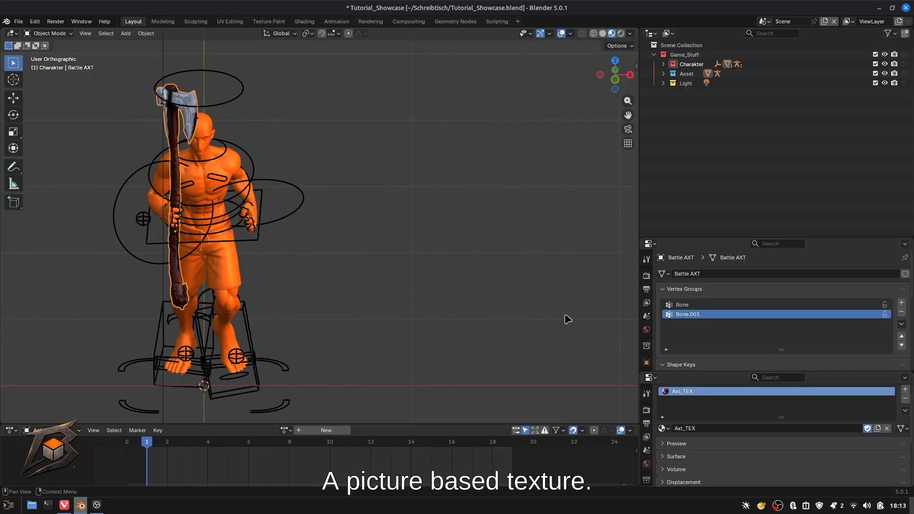
scroll(420, 159, down, 1)
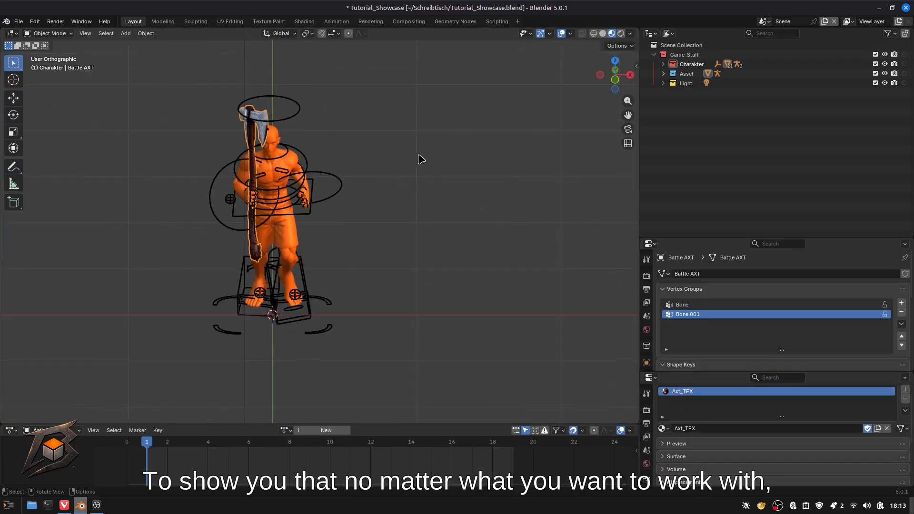
Compare the material slots of the character mesh with those of the battle axe by selecting each in turn
scroll(302, 153, up, 3)
click(292, 178)
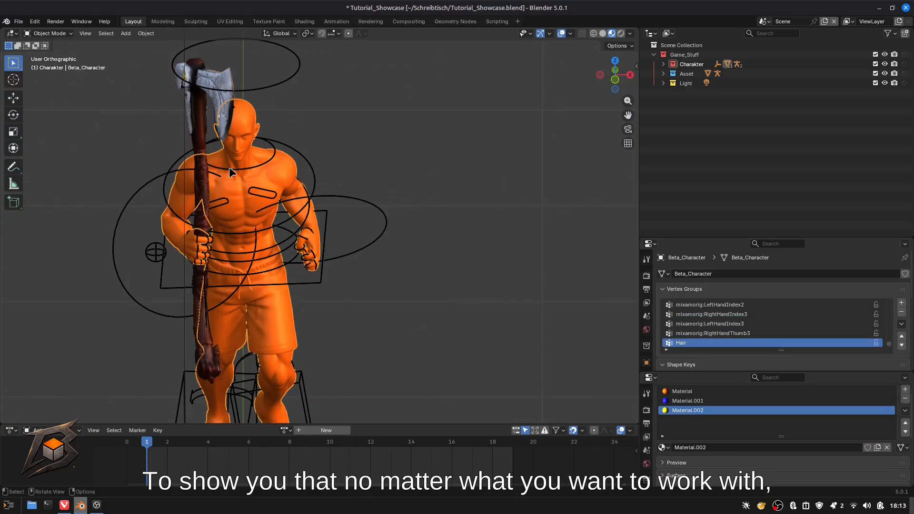
click(200, 170)
click(292, 169)
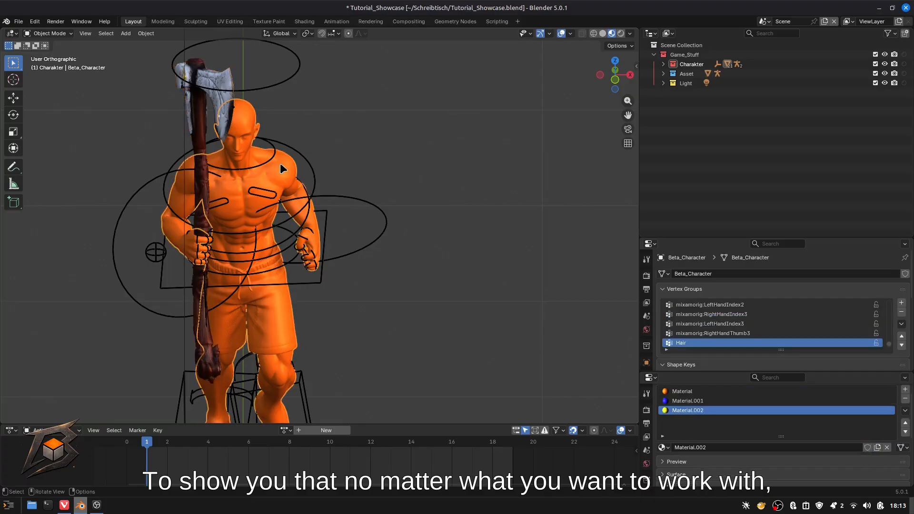
click(202, 171)
click(288, 180)
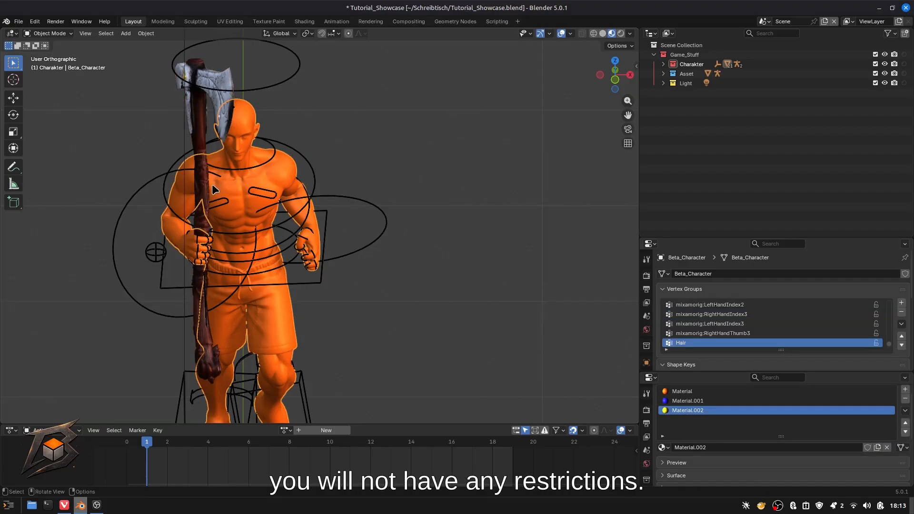
scroll(395, 204, down, 3)
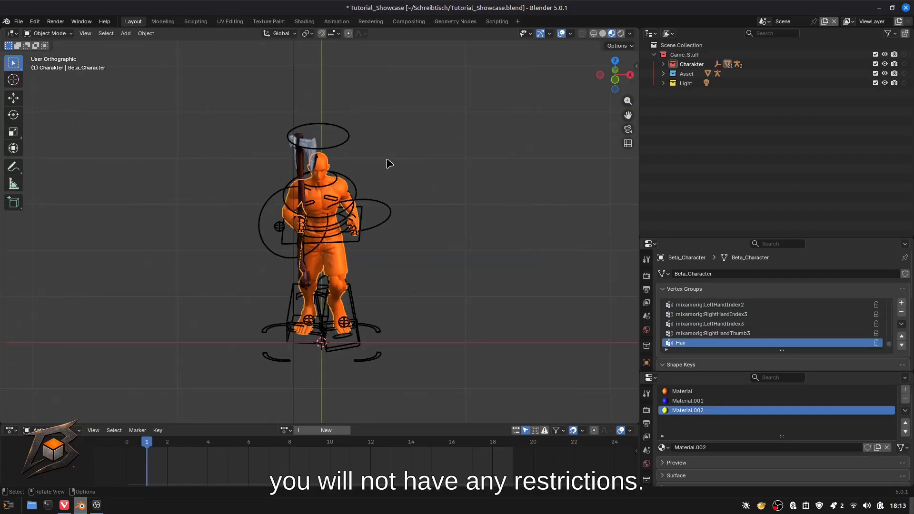
Create the Blaterna render setup and collapse the Render Setup collection in the scene hierarchy
key(n)
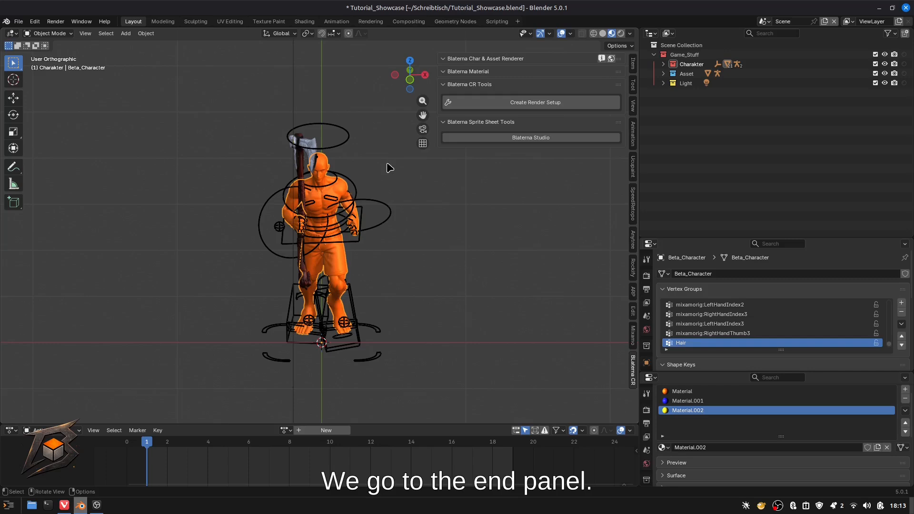
click(532, 106)
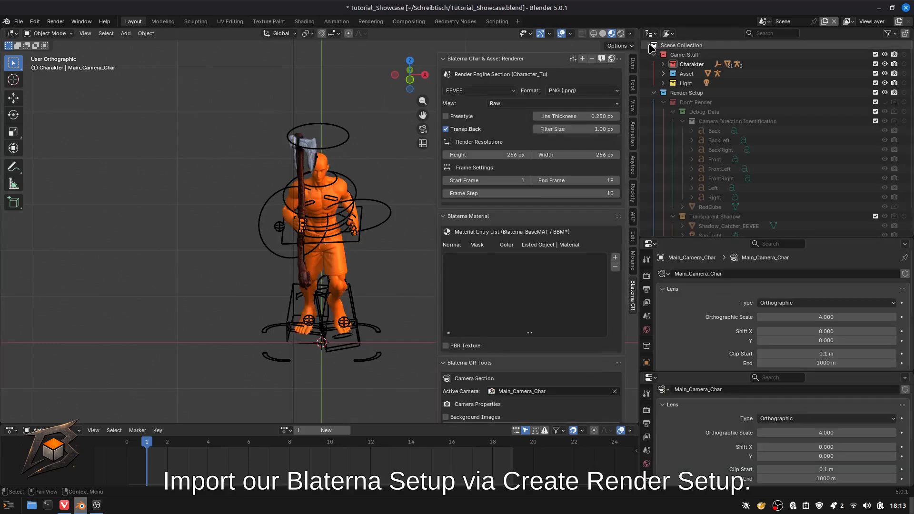
click(654, 93)
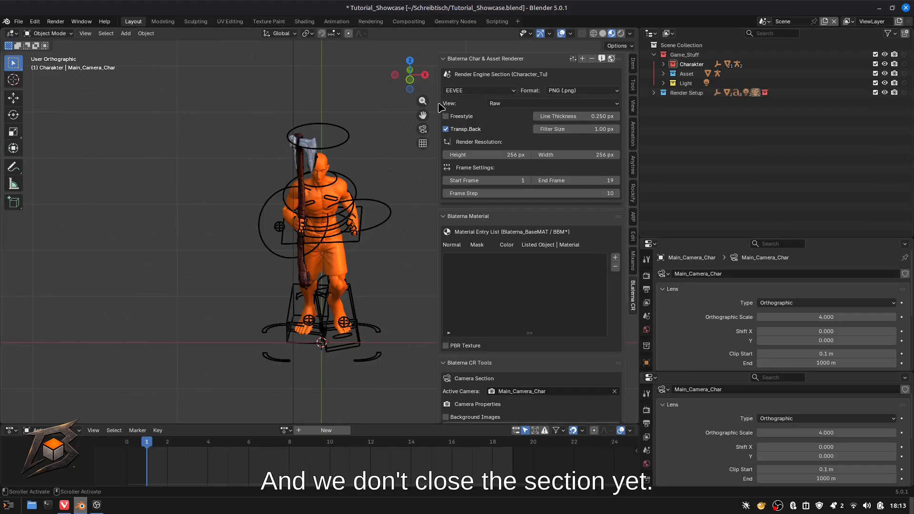
Widen the Blaterna sidebar, apply the Tutorial render preset and review its camera and render settings
drag(438, 107, 389, 109)
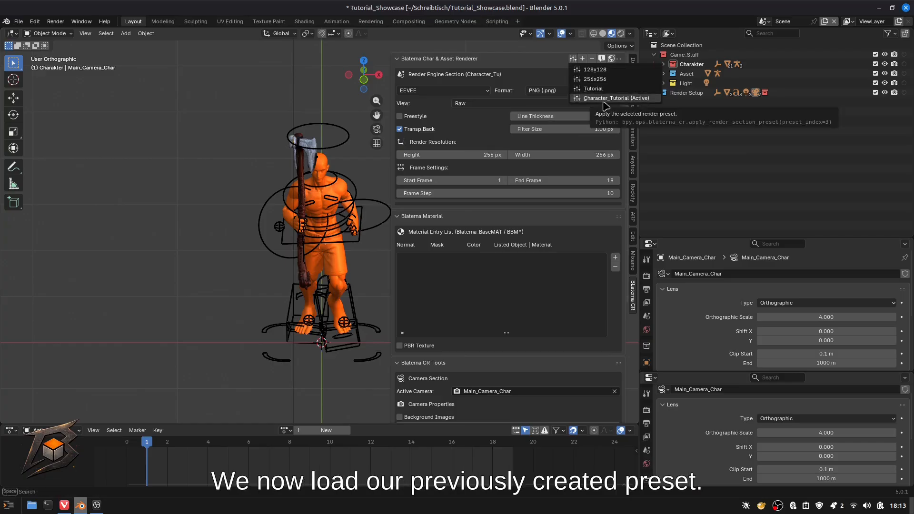
click(598, 89)
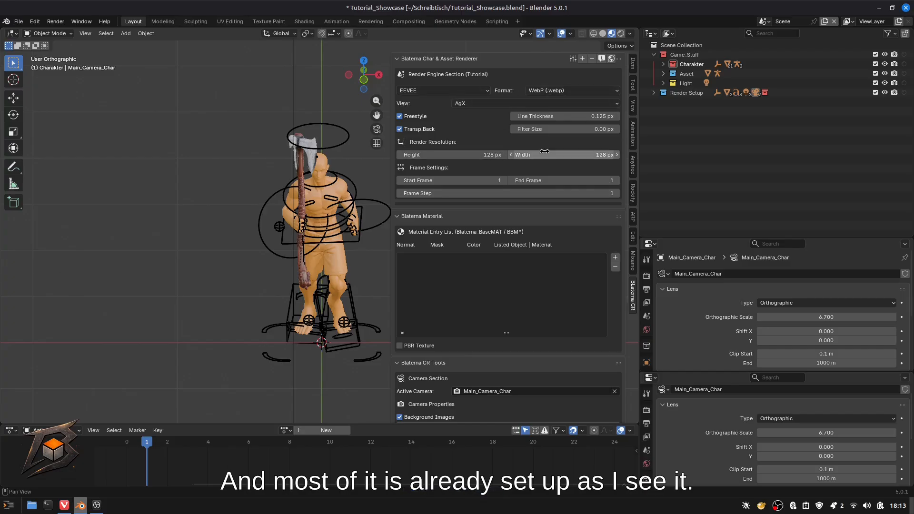
scroll(516, 181, down, 2)
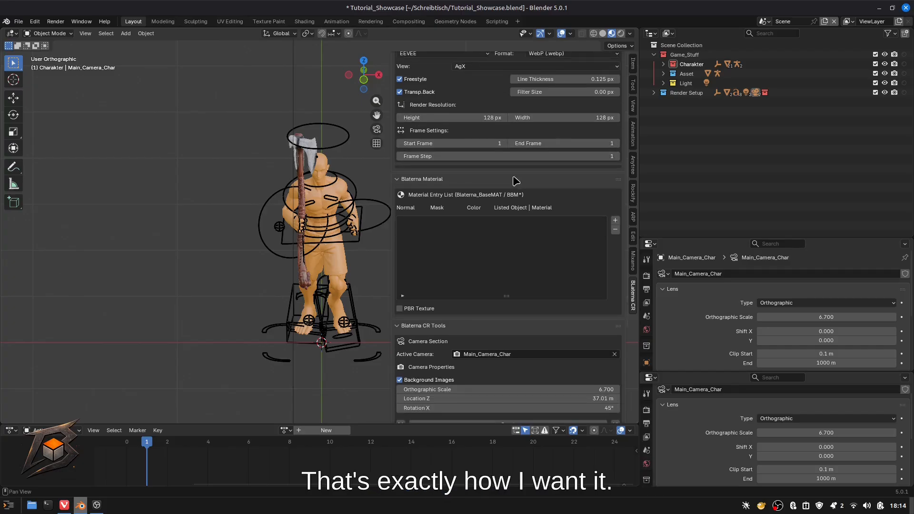
scroll(517, 181, down, 4)
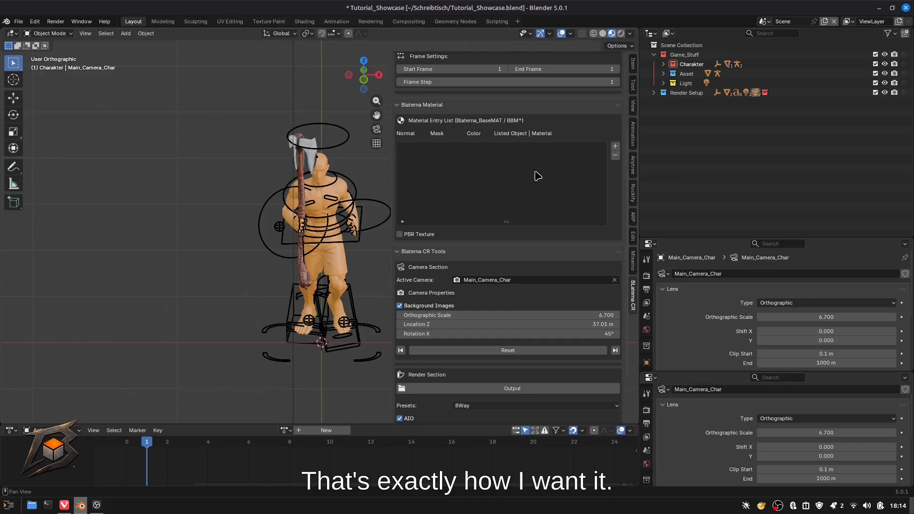
click(400, 305)
scroll(453, 306, down, 3)
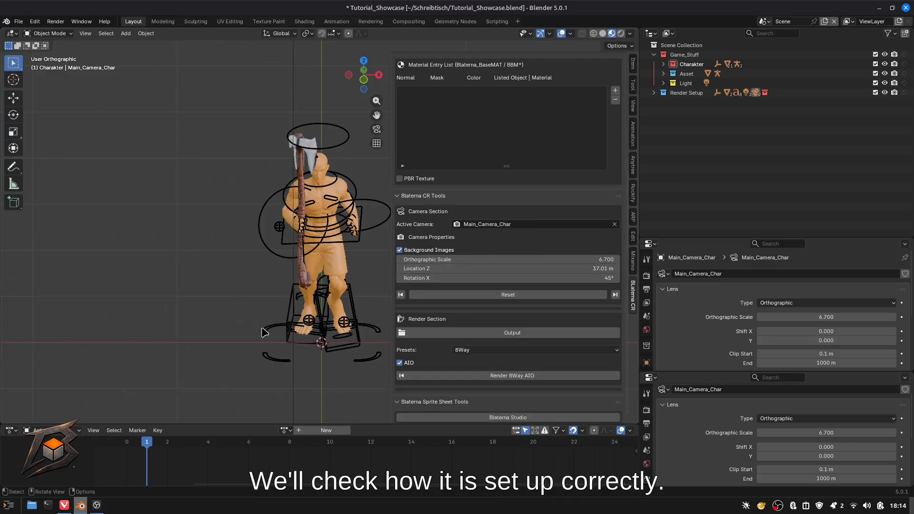
Look through Main_Camera_Char and reduce its orthographic scale to 0.600
key(KP_0)
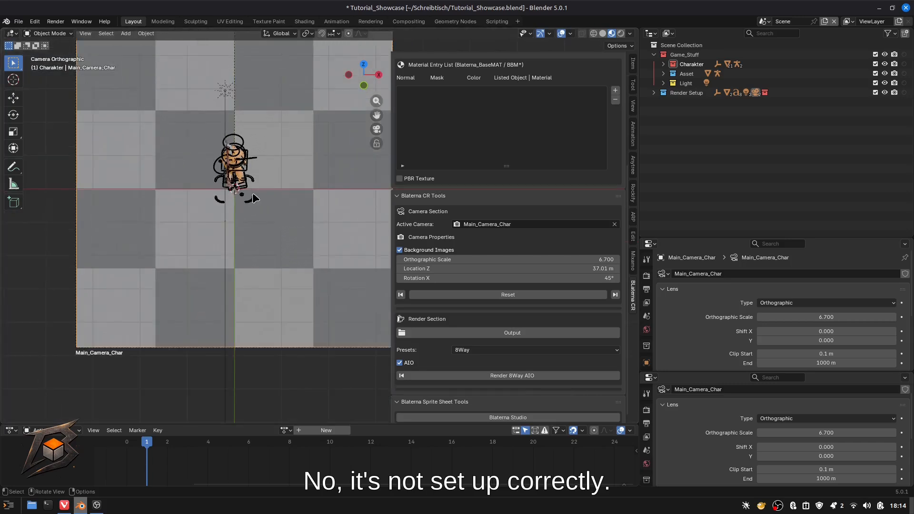
scroll(253, 195, down, 3)
scroll(335, 237, up, 6)
shift+middle_drag(159, 150, 296, 227)
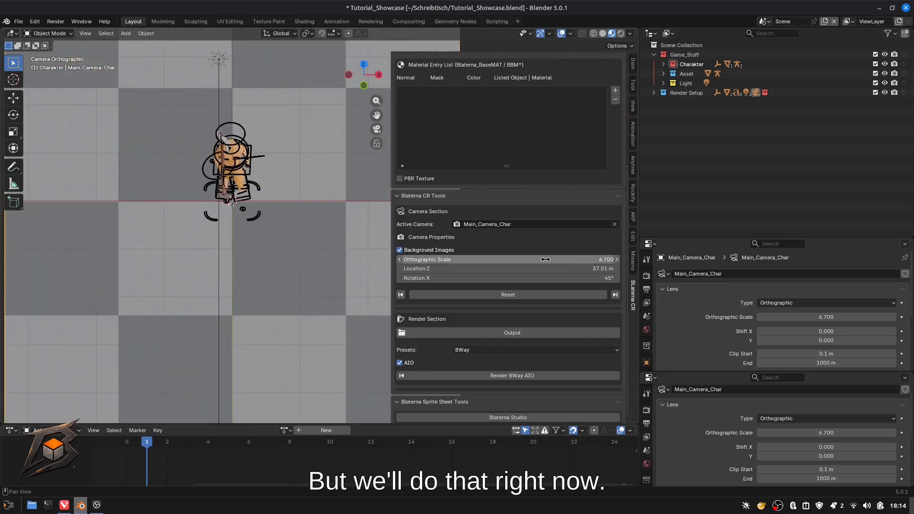
drag(546, 259, 429, 260)
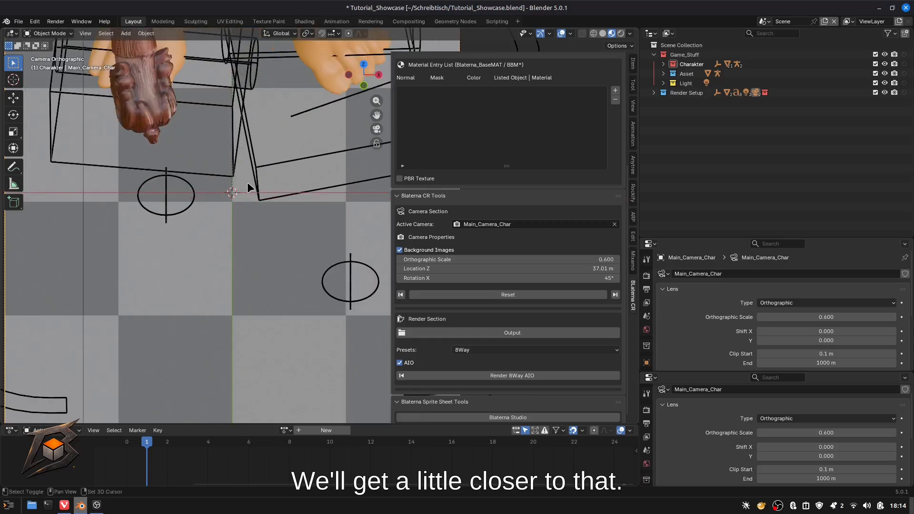
Leave and re-enter the camera view, and set the camera's orthographic scale to 2.600
scroll(248, 181, down, 10)
middle_drag(256, 162, 261, 185)
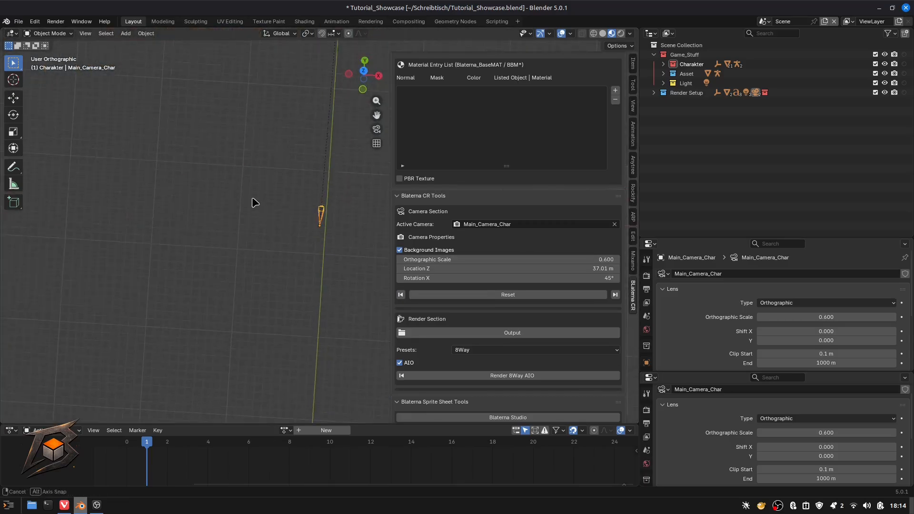
key(KP_0)
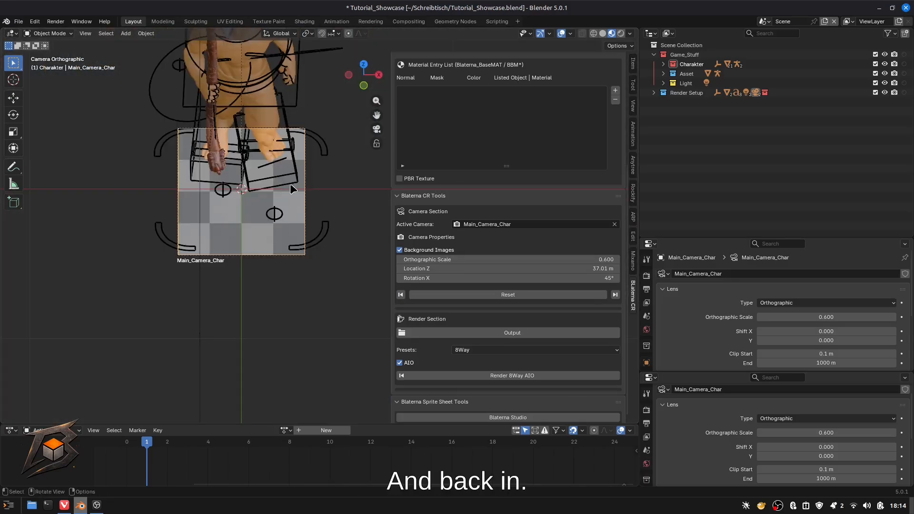
scroll(286, 191, up, 3)
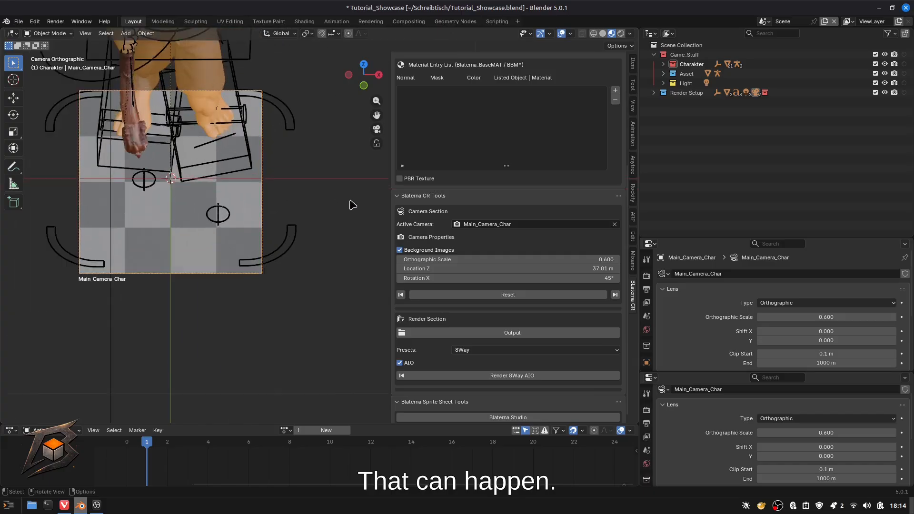
scroll(325, 207, down, 3)
scroll(302, 200, up, 4)
shift+middle_drag(292, 182, 348, 297)
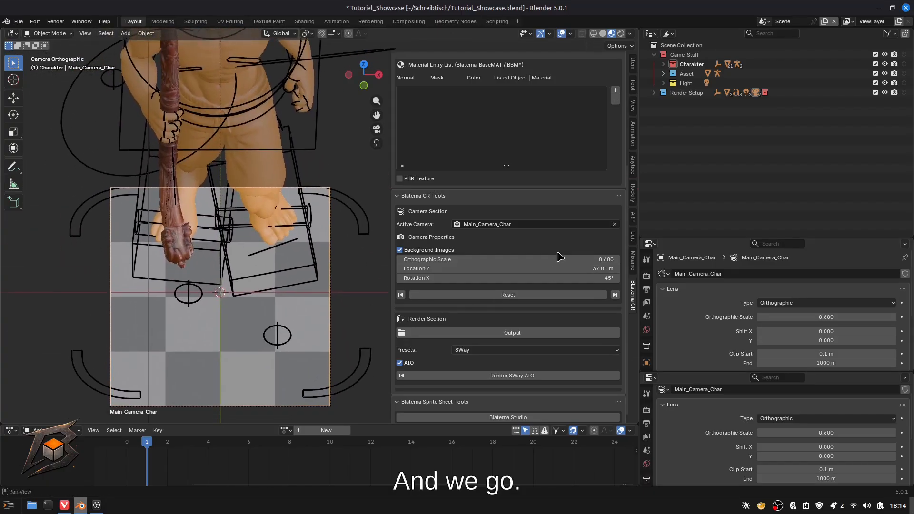
drag(560, 257, 657, 257)
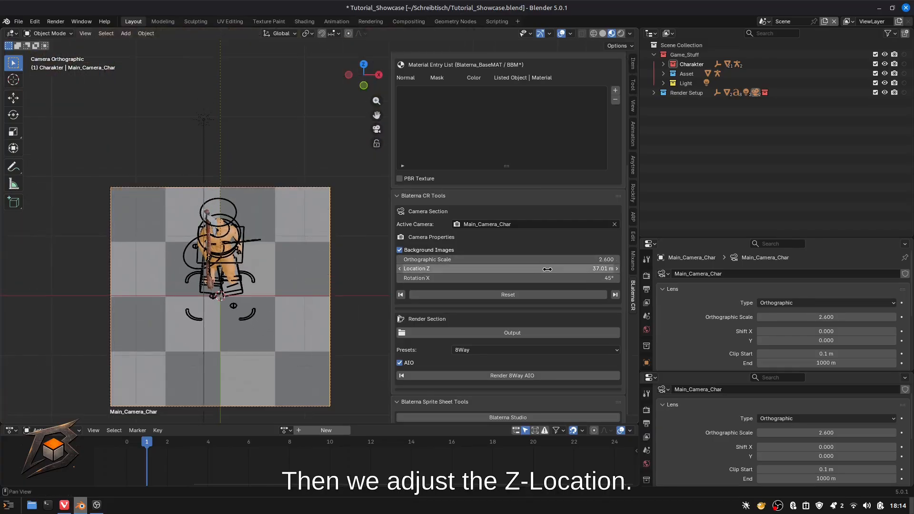
Centre the character in the camera frame with Location Z 37.76 m and an orthographic scale of 1.600
mouse_move(547, 269)
mouse_down()
mouse_move(539, 269)
mouse_move(557, 268)
mouse_up()
scroll(235, 339, up, 3)
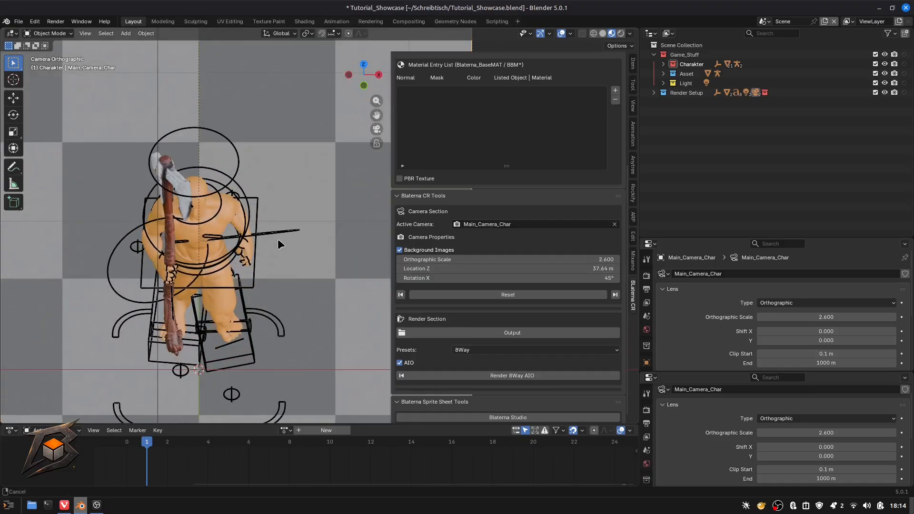
mouse_move(278, 239)
ctrl+middle_down()
mouse_move(297, 196)
mouse_move(272, 242)
mouse_move(288, 285)
mouse_move(279, 204)
mouse_move(280, 227)
ctrl+middle_up()
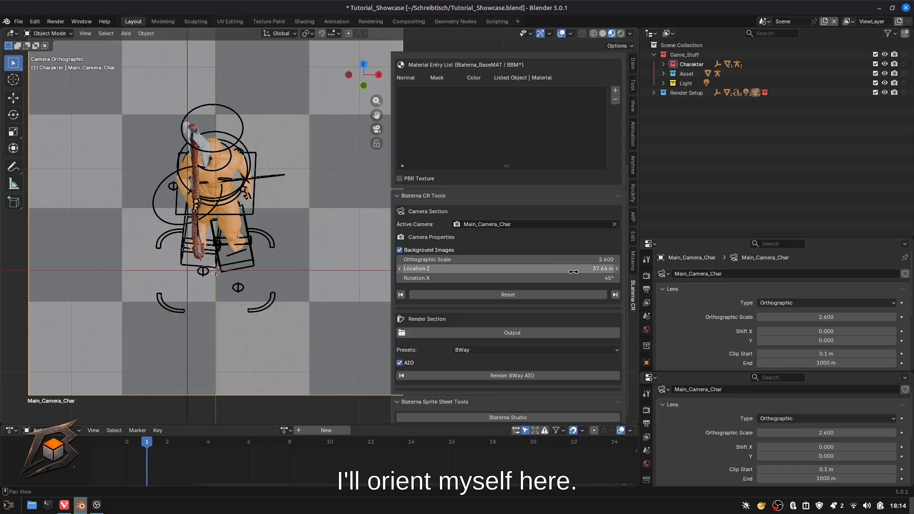
mouse_move(574, 272)
mouse_down()
mouse_move(562, 272)
mouse_move(583, 272)
mouse_move(570, 269)
mouse_up()
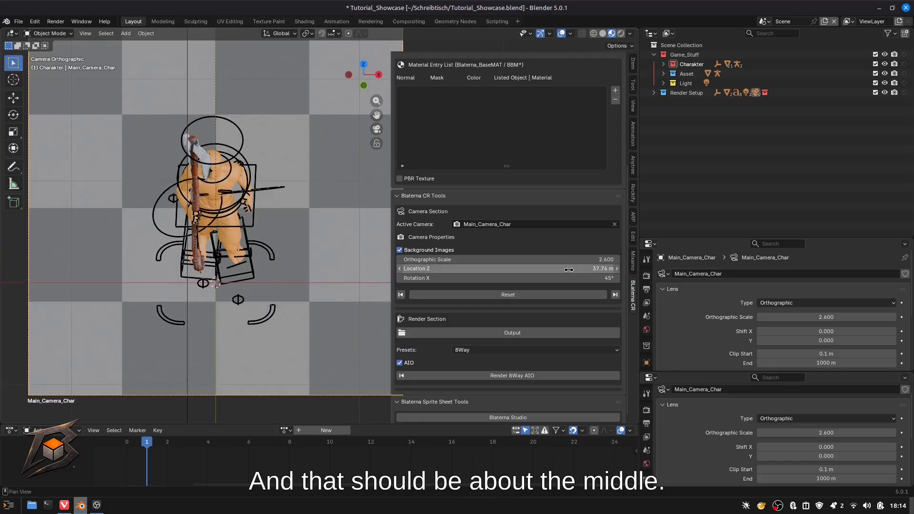
drag(510, 260, 486, 259)
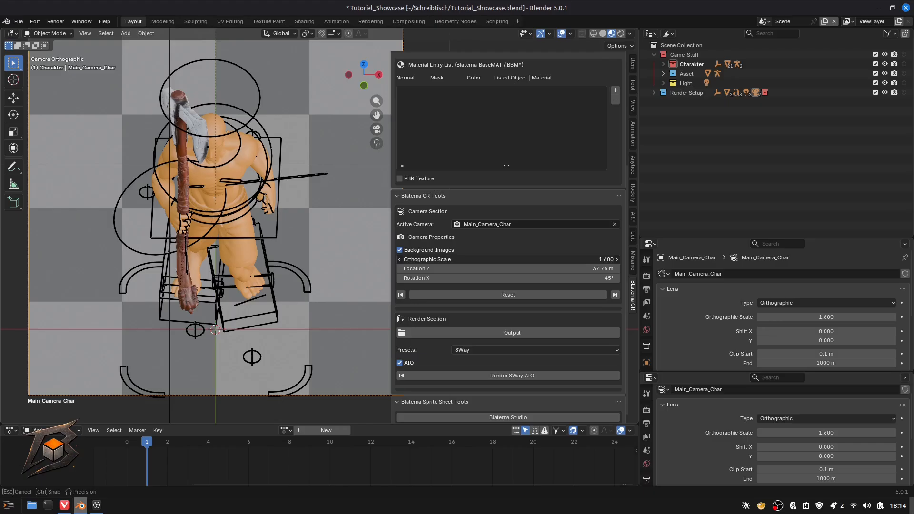
mouse_move(486, 259)
mouse_down()
mouse_move(495, 259)
mouse_move(480, 260)
mouse_move(486, 259)
mouse_up()
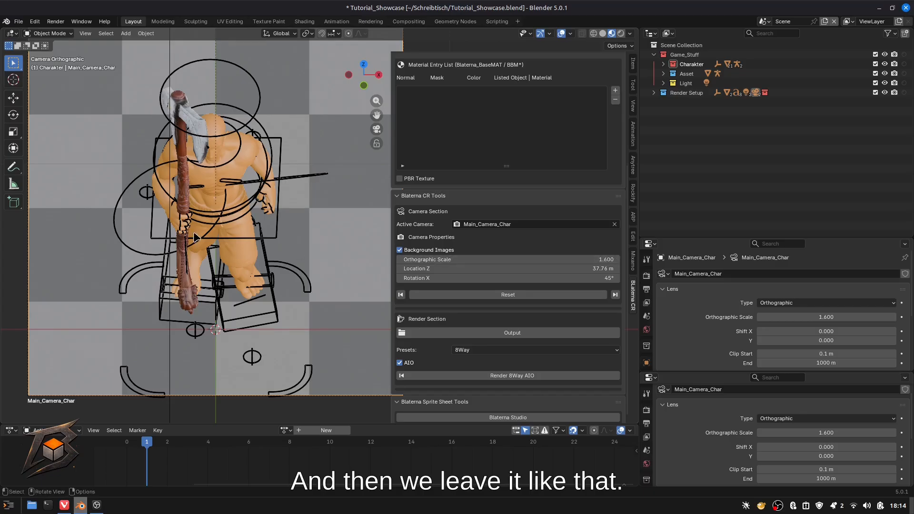
Save the current render and camera settings as a new render preset named Char_Cam_tutorial
scroll(230, 233, down, 5)
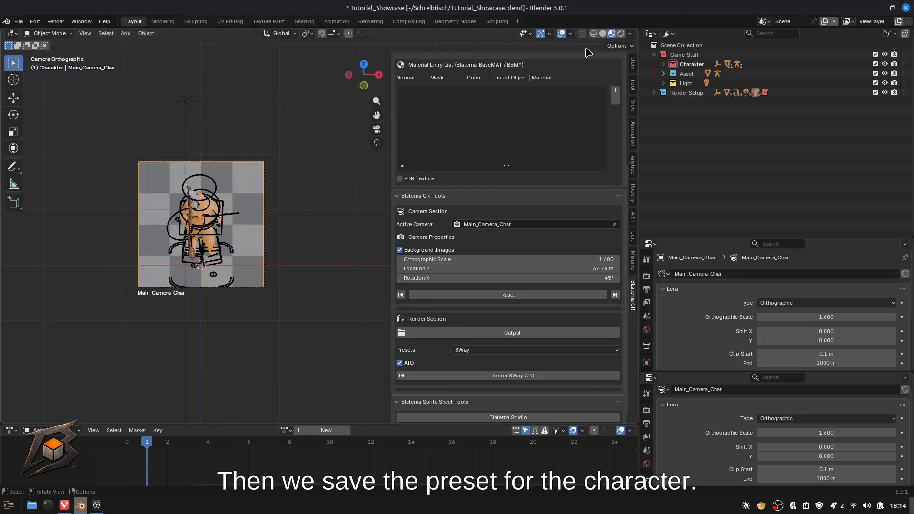
scroll(543, 100, up, 8)
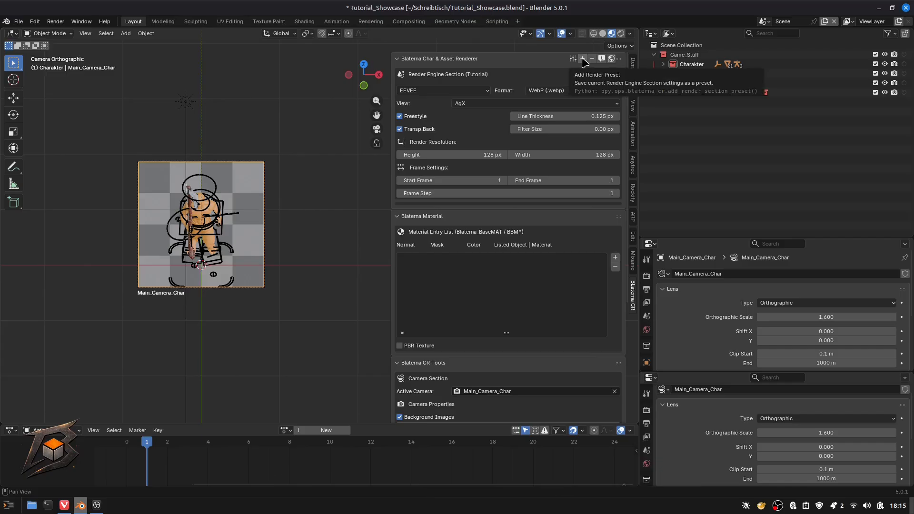
click(583, 59)
click(531, 59)
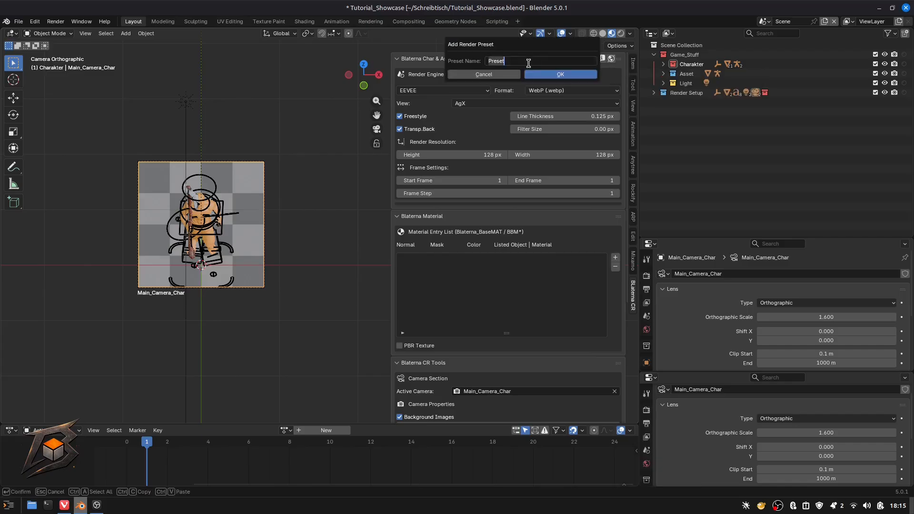
text(Char)
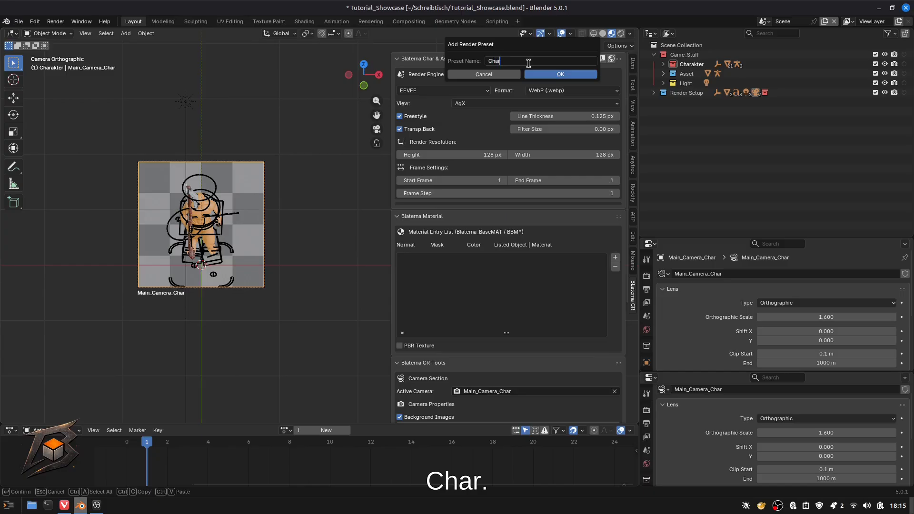
text(_)
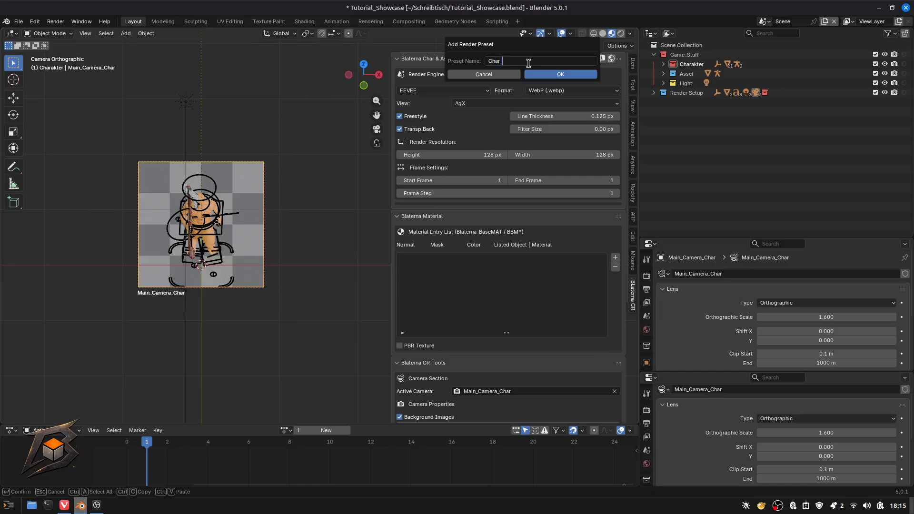
text(Cam_tutorial)
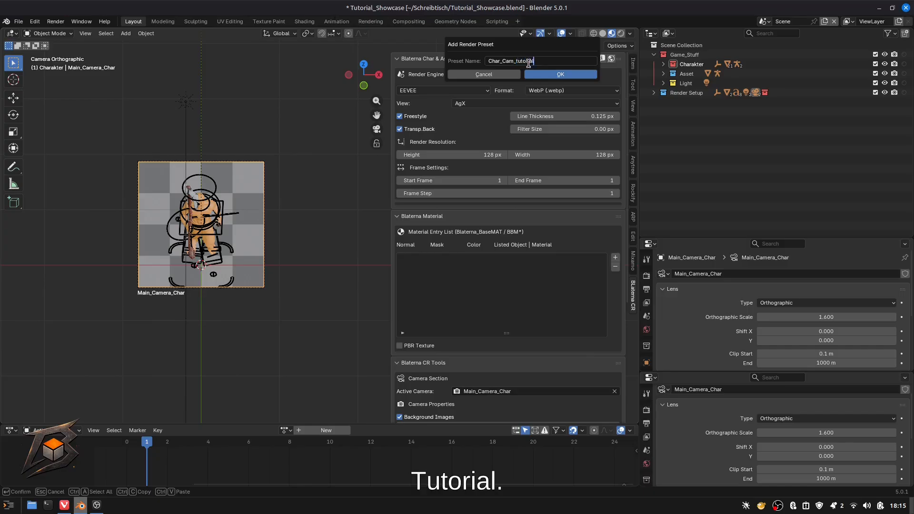
key(Return)
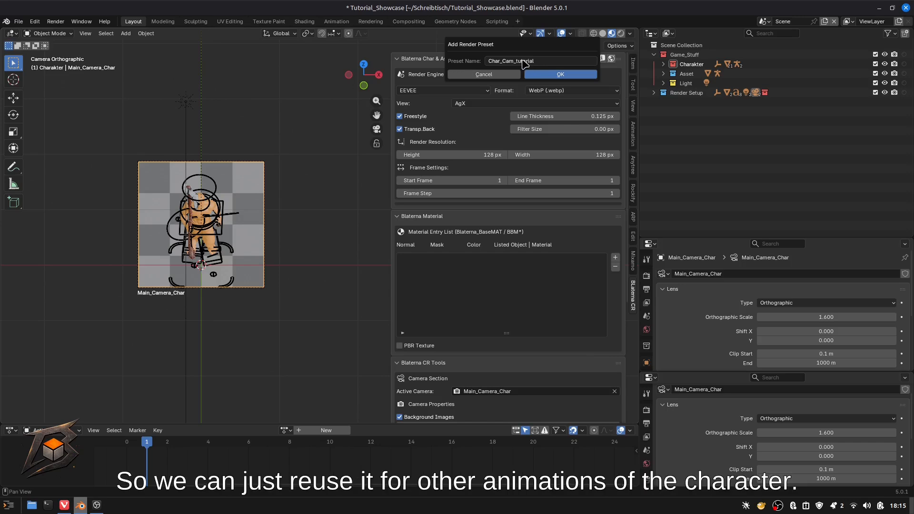
click(561, 74)
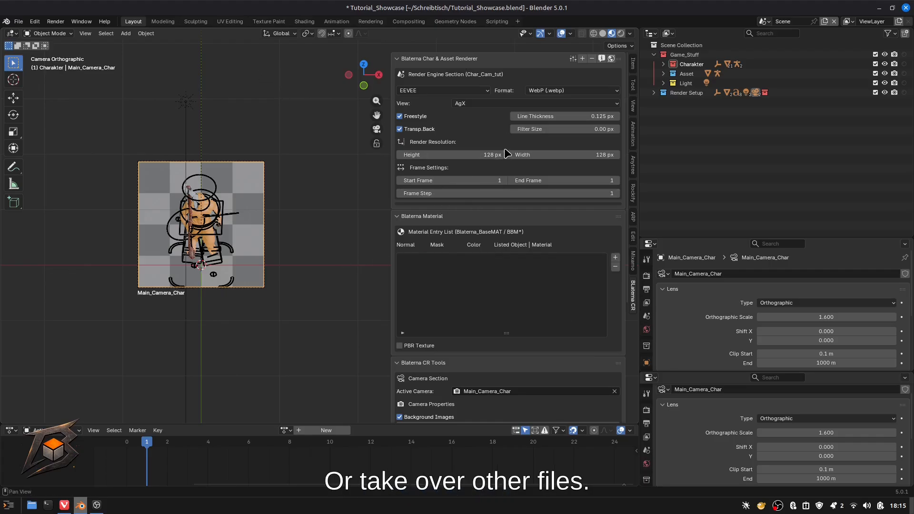
Hide the Asset collection holding the battle axe so only the character remains in the camera view
scroll(508, 154, down, 7)
key(Home)
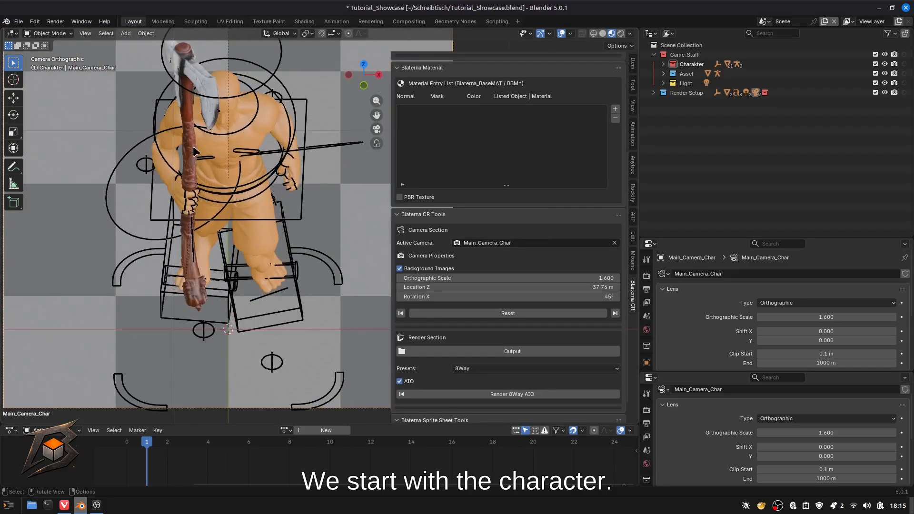
click(193, 150)
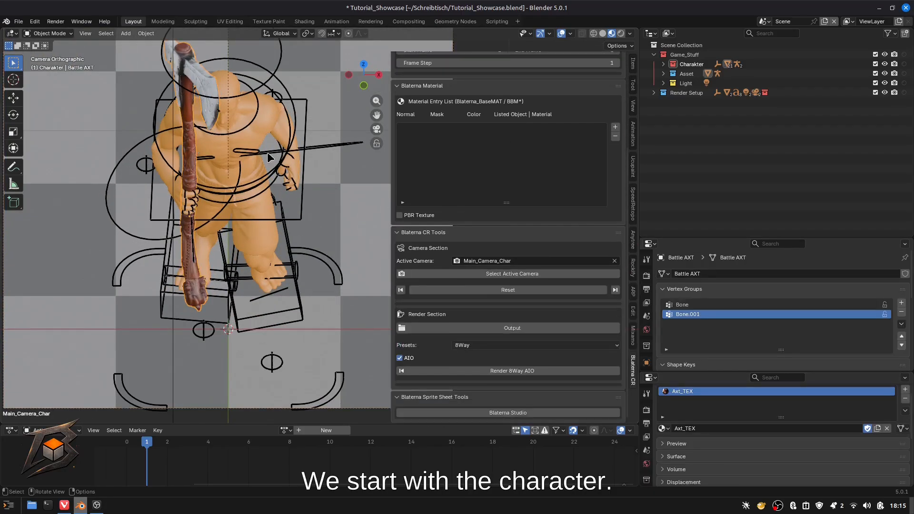
click(886, 73)
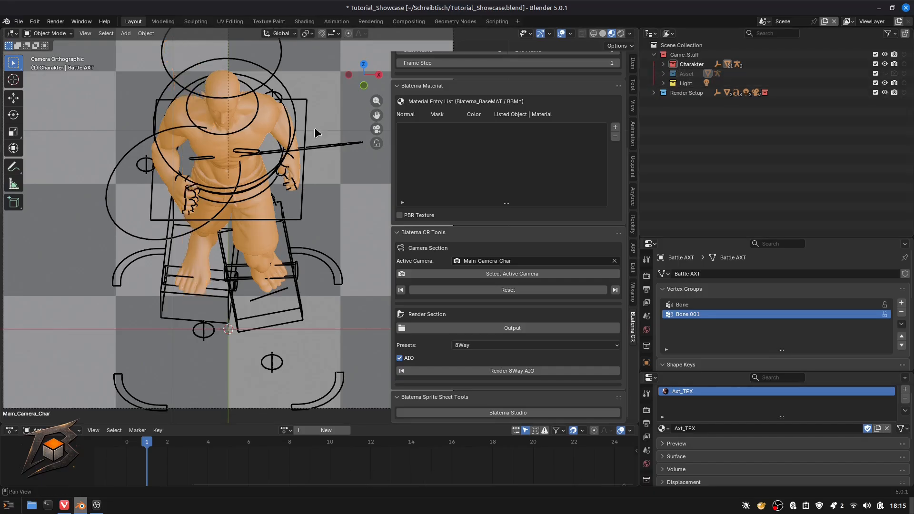
Select the Beta_Character mesh and add it to the Blaterna material entry list, replacing its materials with BBM materials
click(232, 140)
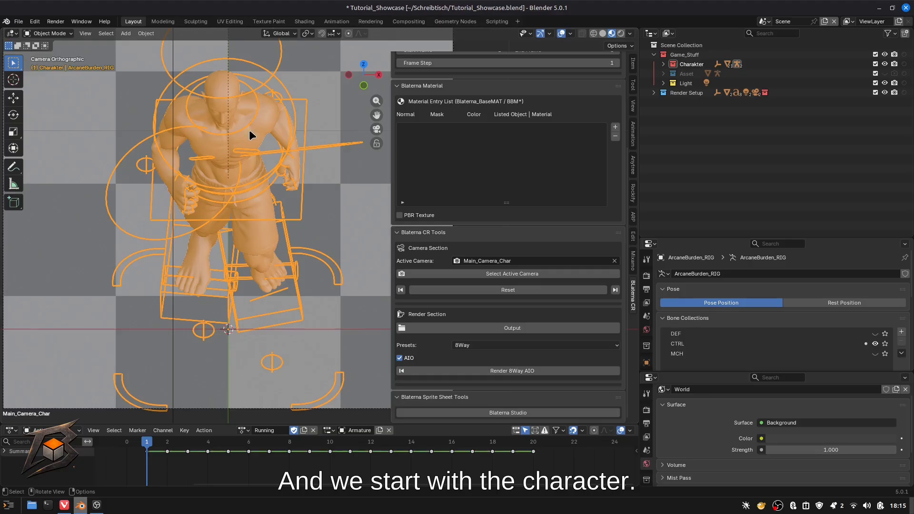
click(251, 130)
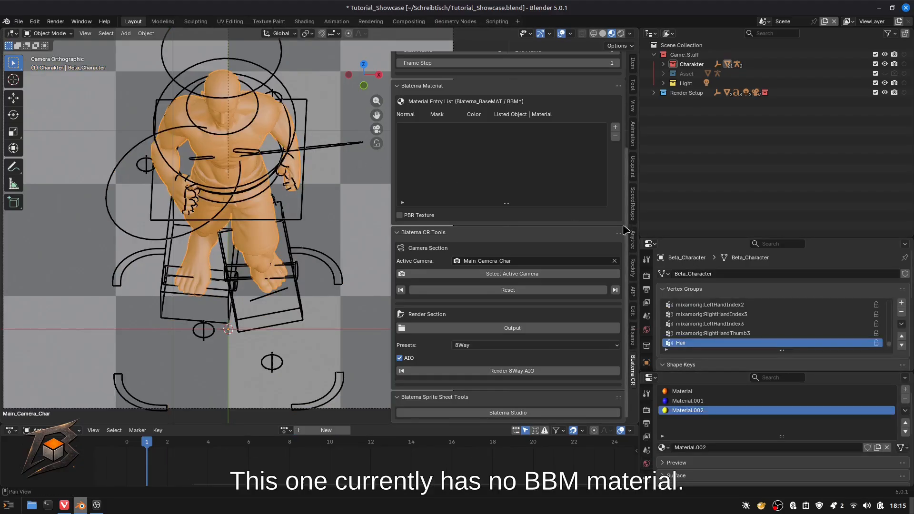
click(616, 129)
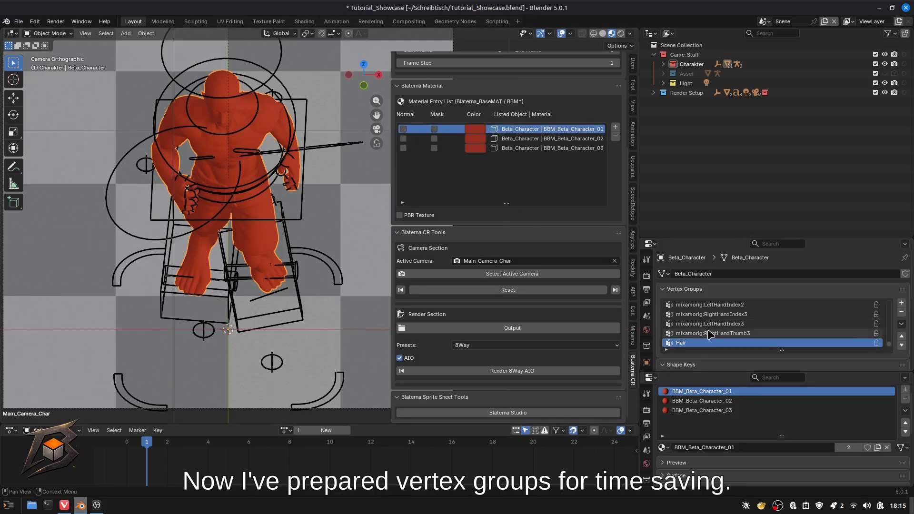
Select the faces of the Body vertex group in Edit Mode and assign them the BBM_Beta_Character_02 material
scroll(710, 334, down, 2)
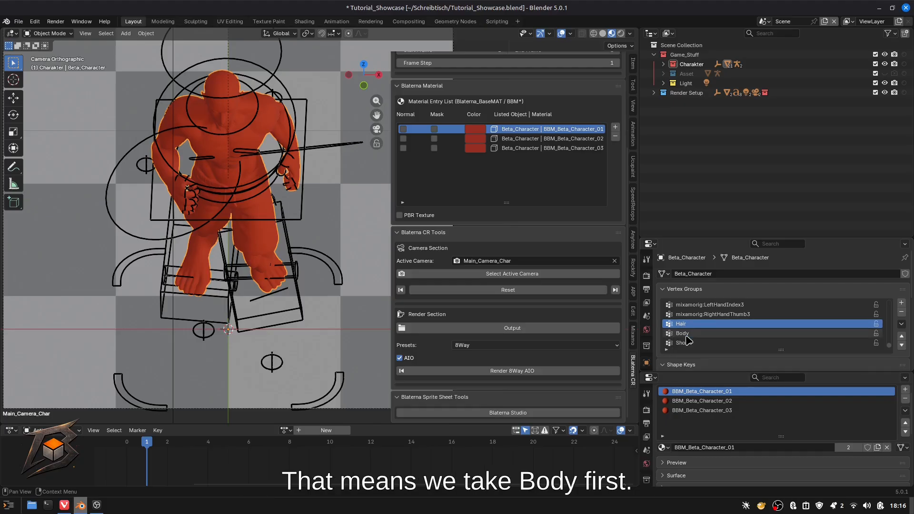
click(686, 334)
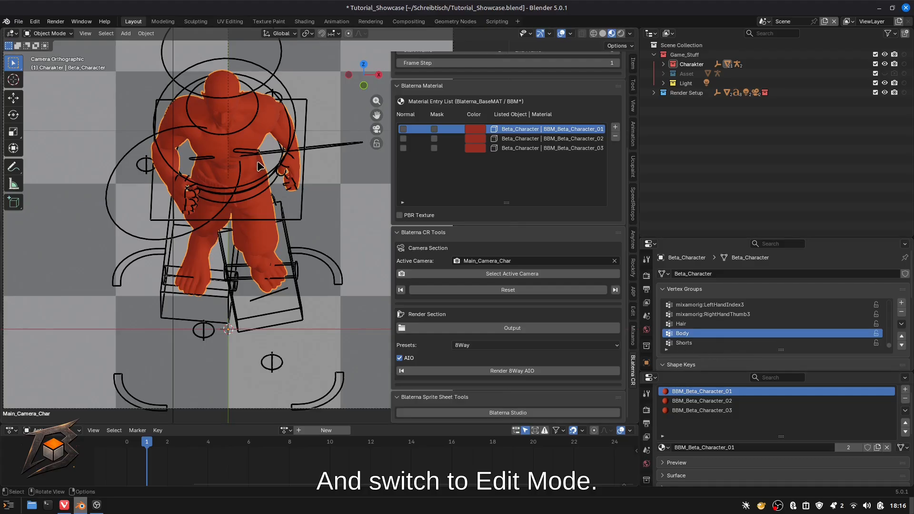
key(Tab)
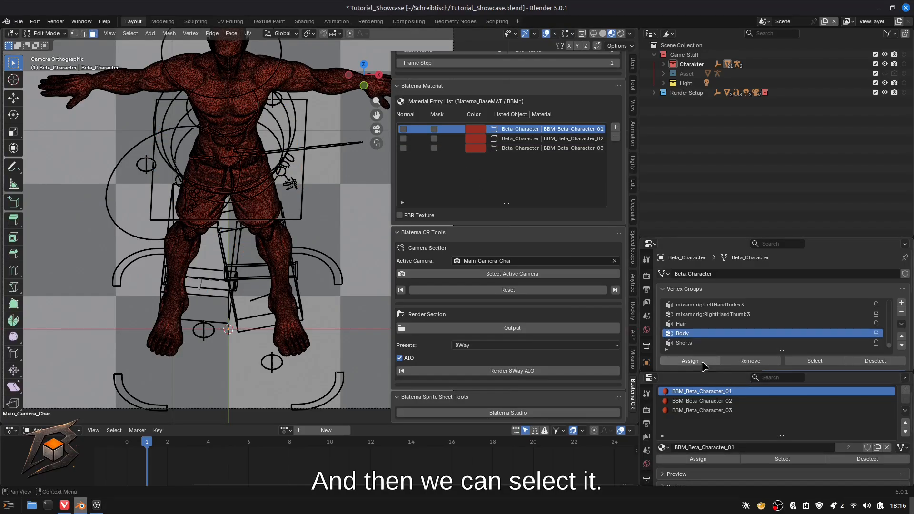
click(815, 361)
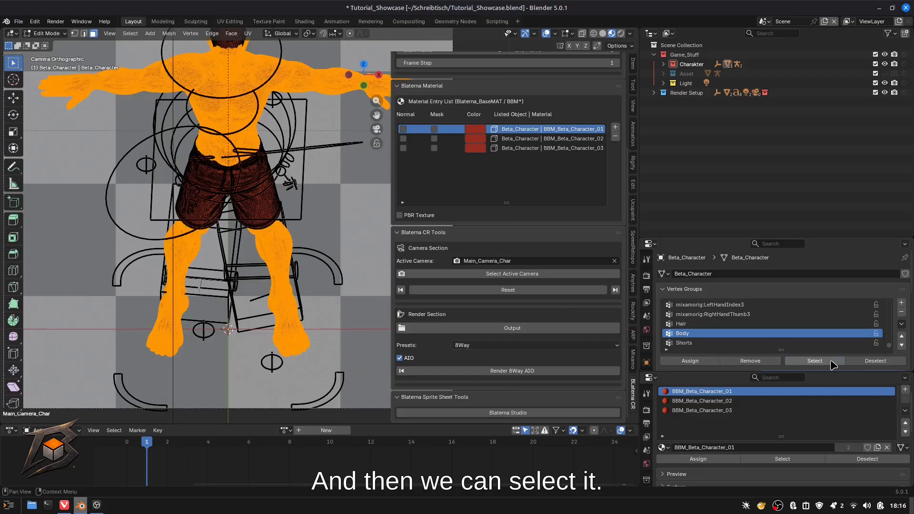
click(705, 401)
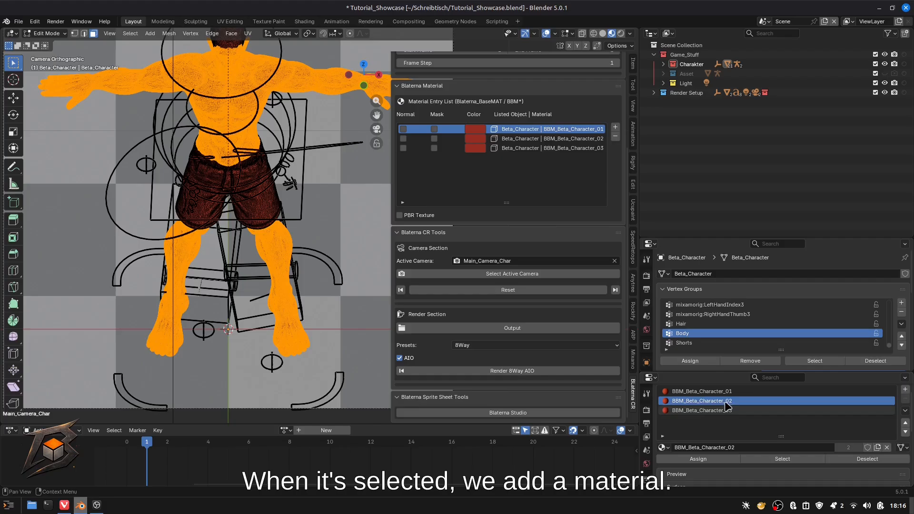
click(709, 460)
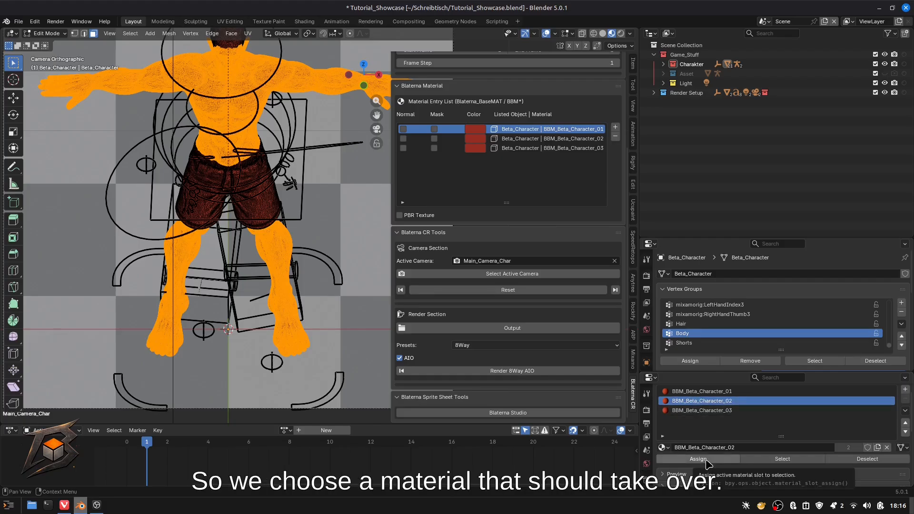
click(707, 461)
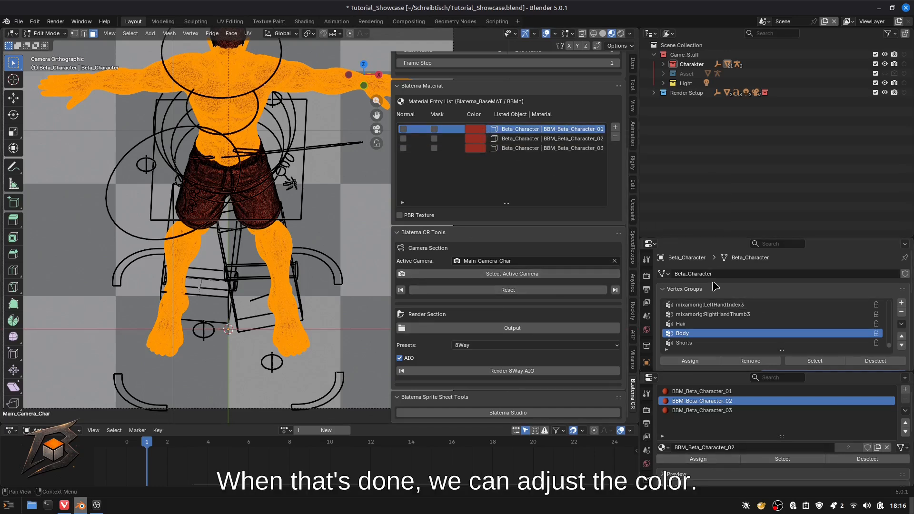
Set the BBM_Beta_Character_02 colour to olive yellow #959155 and check it on the posed character in Object Mode
click(524, 139)
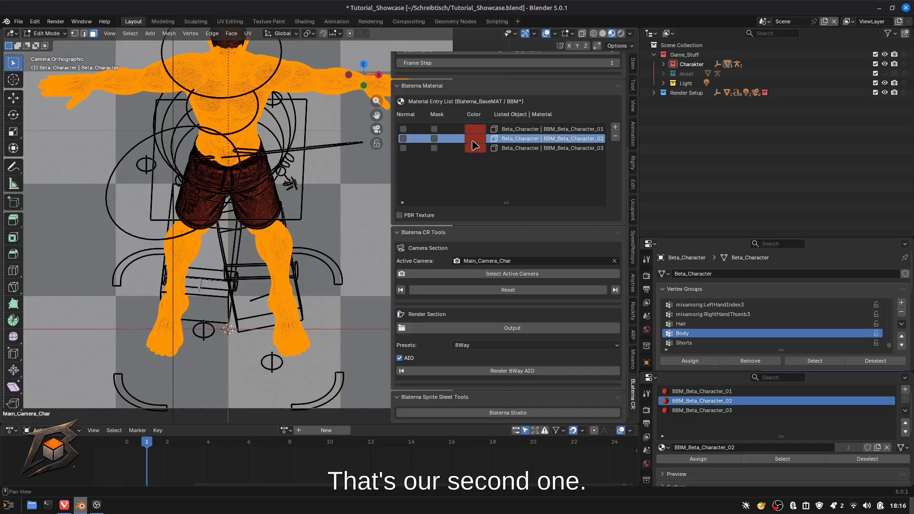
click(475, 139)
drag(499, 213, 494, 193)
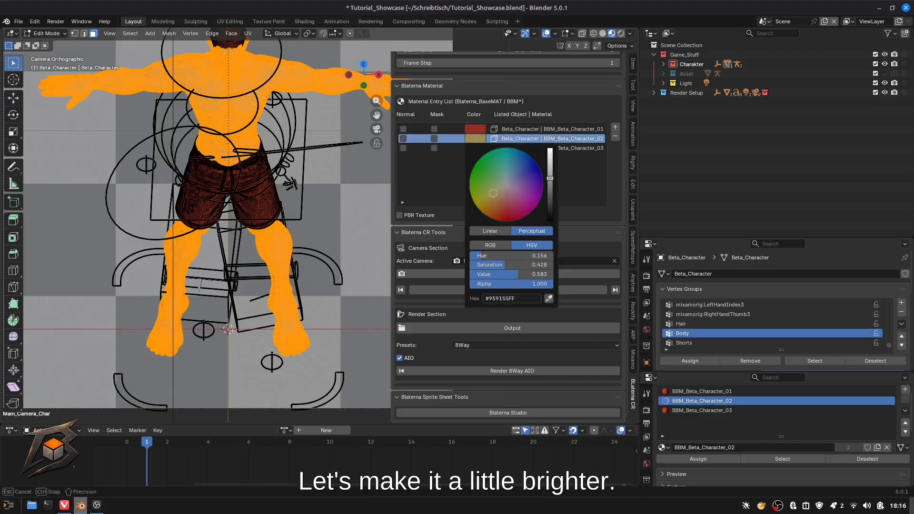
key(Tab)
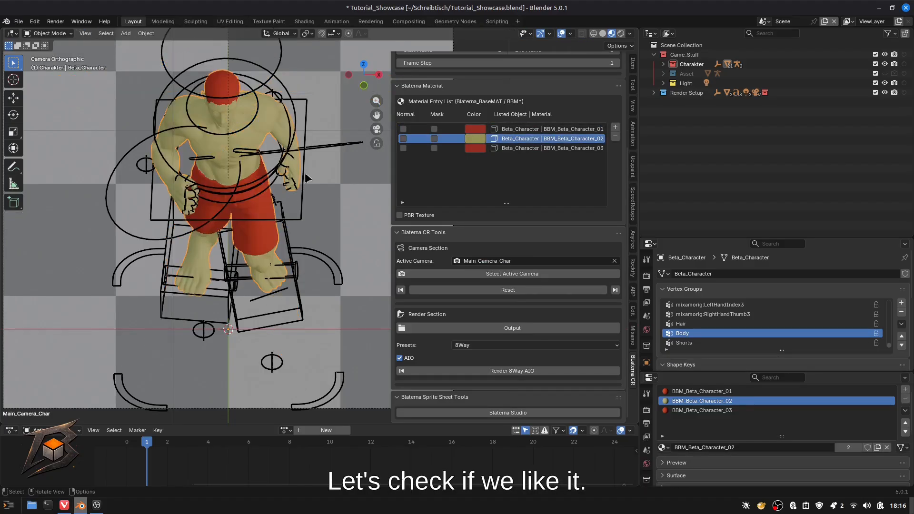
key(Tab)
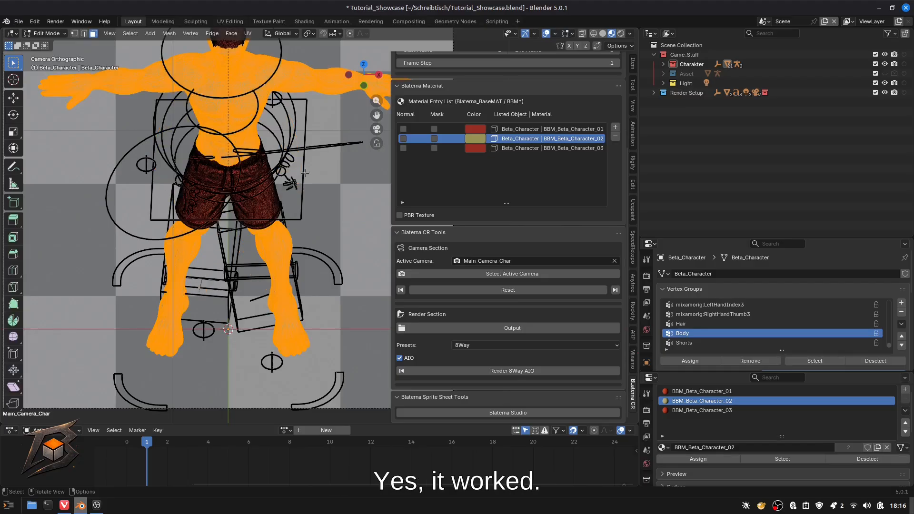
Deselect the Body faces, select the Hair vertex group and assign it the BBM_Beta_Character_01 material
click(872, 363)
click(690, 324)
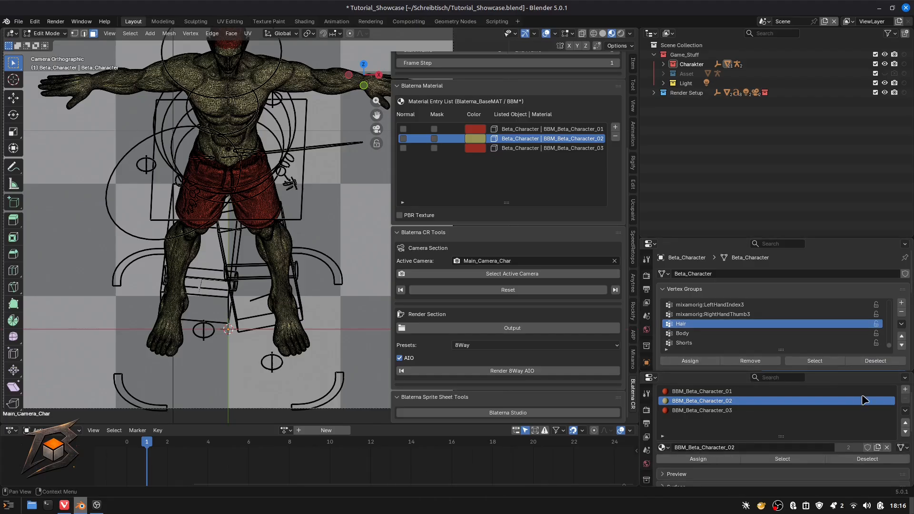
click(815, 362)
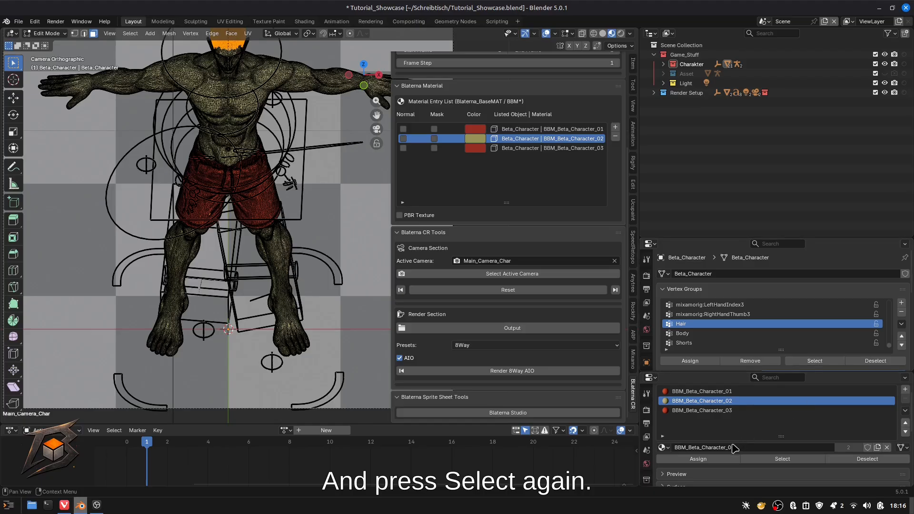
click(687, 392)
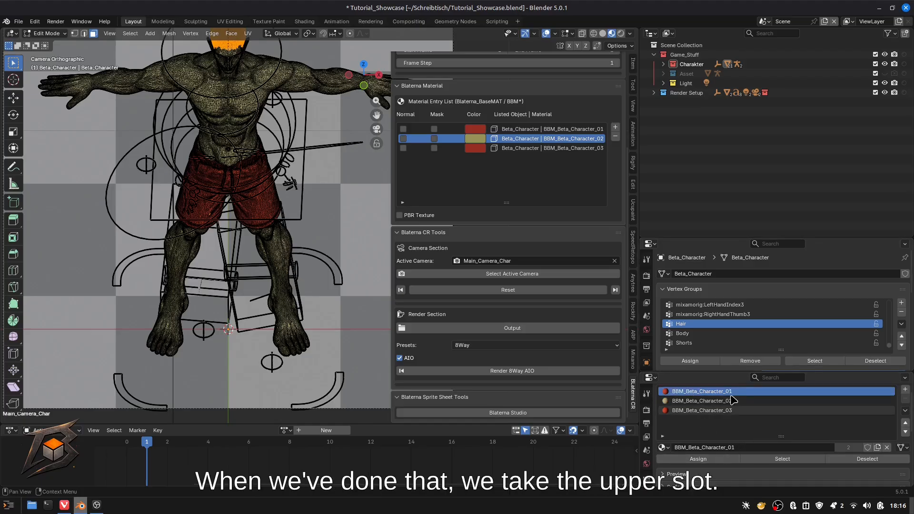
click(698, 459)
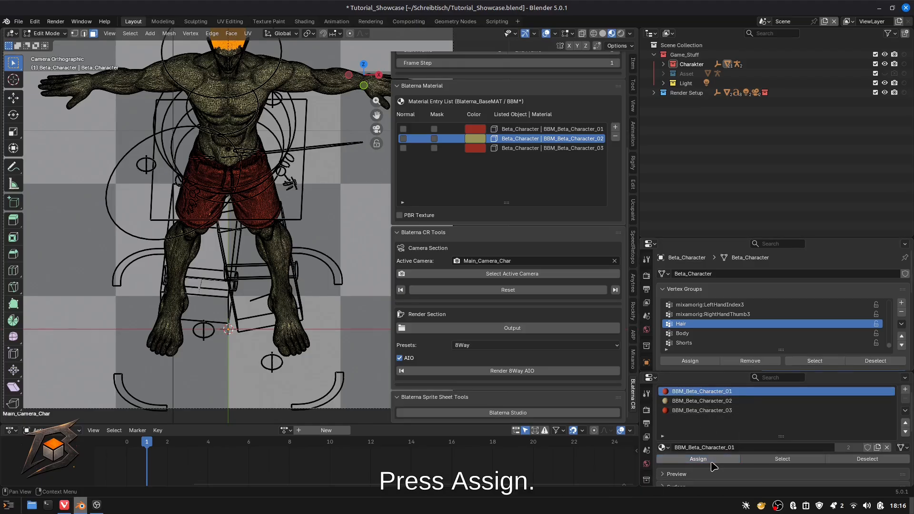
Return to Object Mode and set the BBM_Beta_Character_01 colour to blue #272195
click(504, 138)
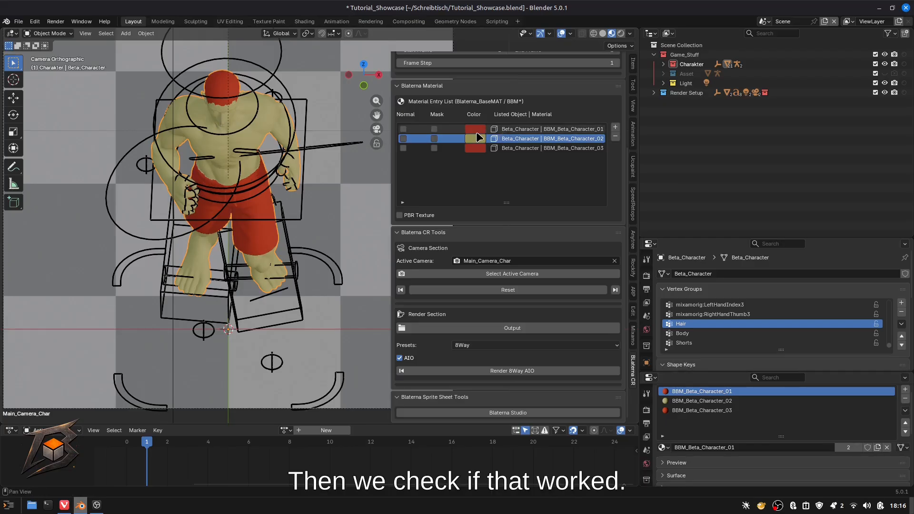
click(477, 138)
mouse_move(509, 194)
mouse_down()
mouse_move(494, 165)
mouse_move(492, 178)
mouse_move(517, 160)
mouse_move(532, 162)
mouse_up()
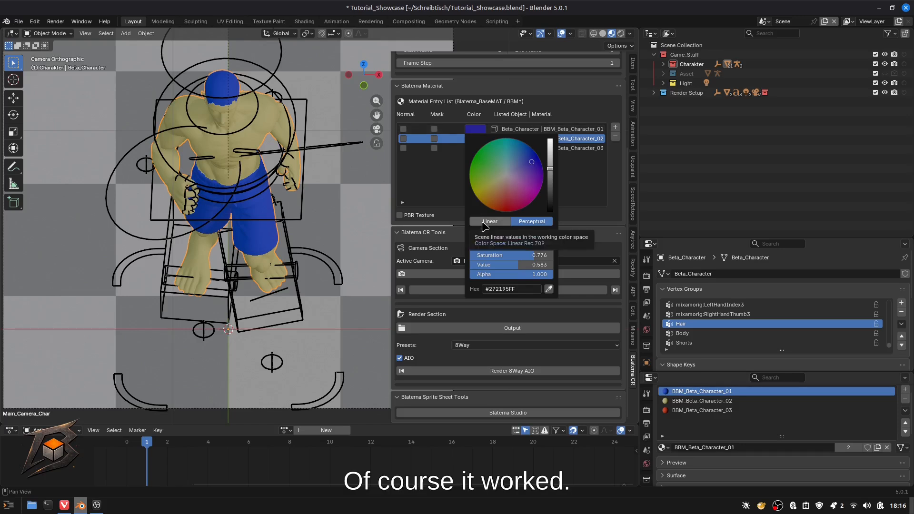
click(279, 169)
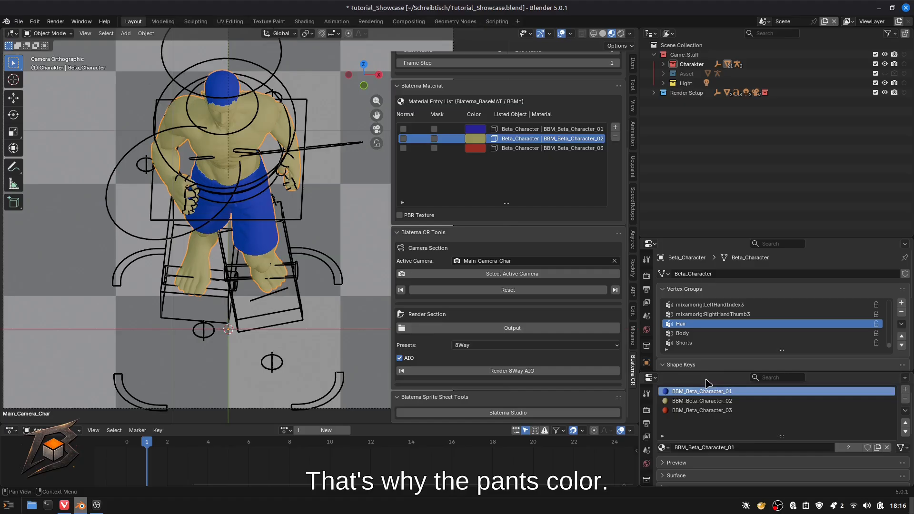
Deselect the Hair faces in Edit Mode, select only the Shorts vertex group and assign it the BBM_Beta_Character_03 material
click(684, 343)
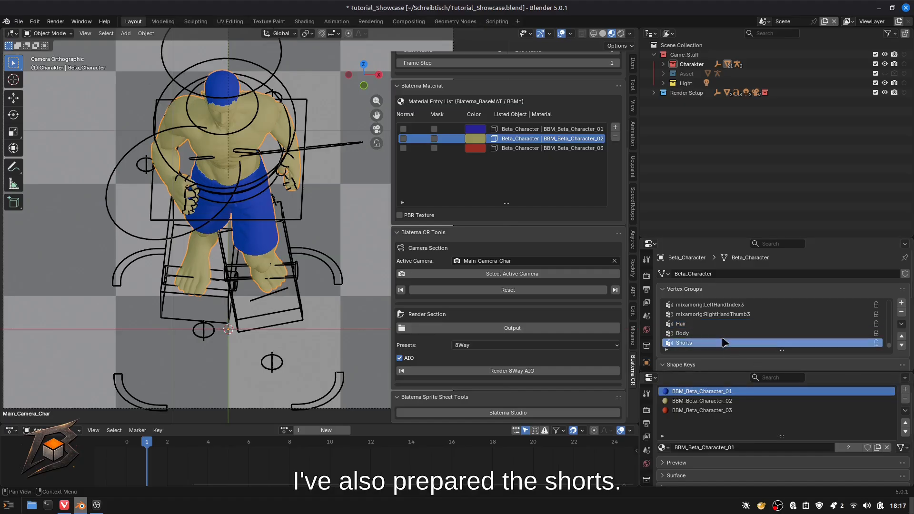
key(Tab)
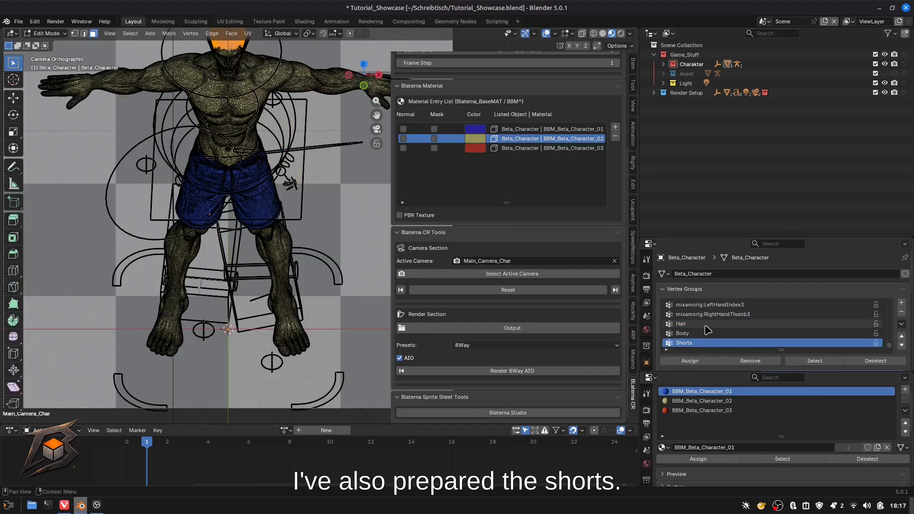
click(807, 362)
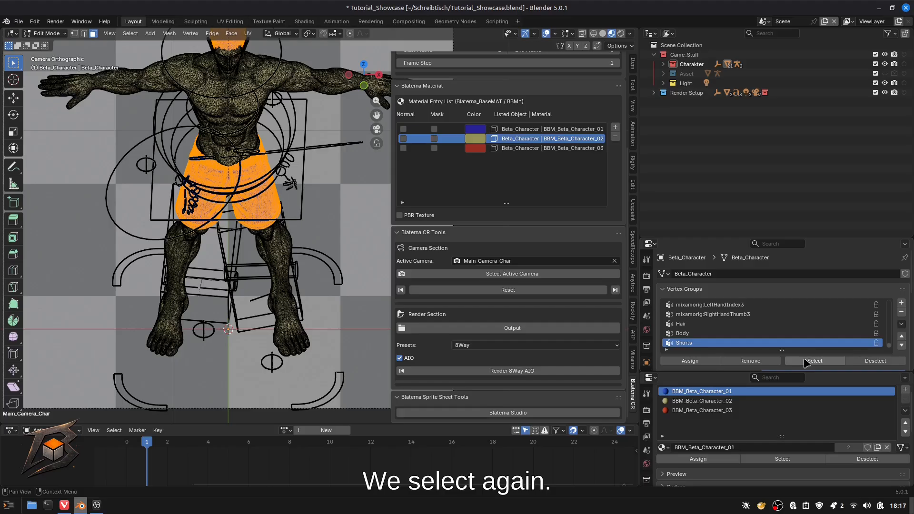
click(876, 361)
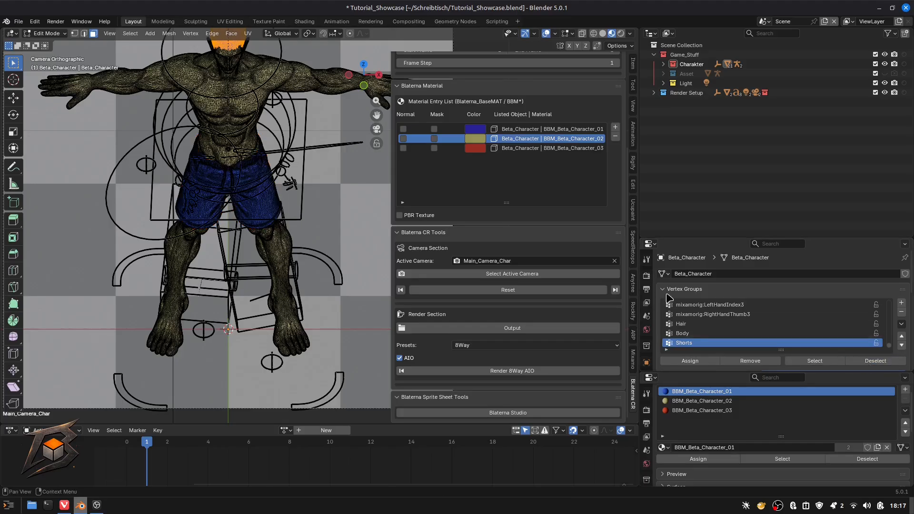
click(706, 324)
click(875, 361)
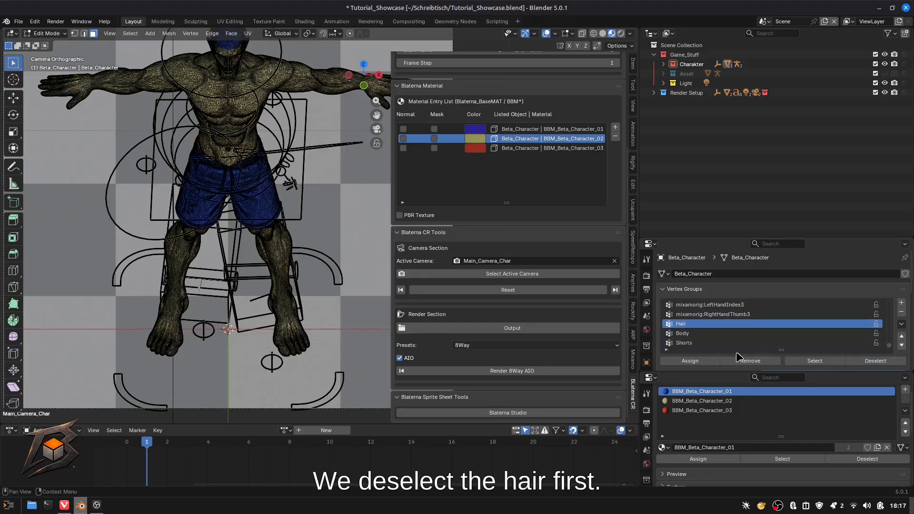
click(743, 343)
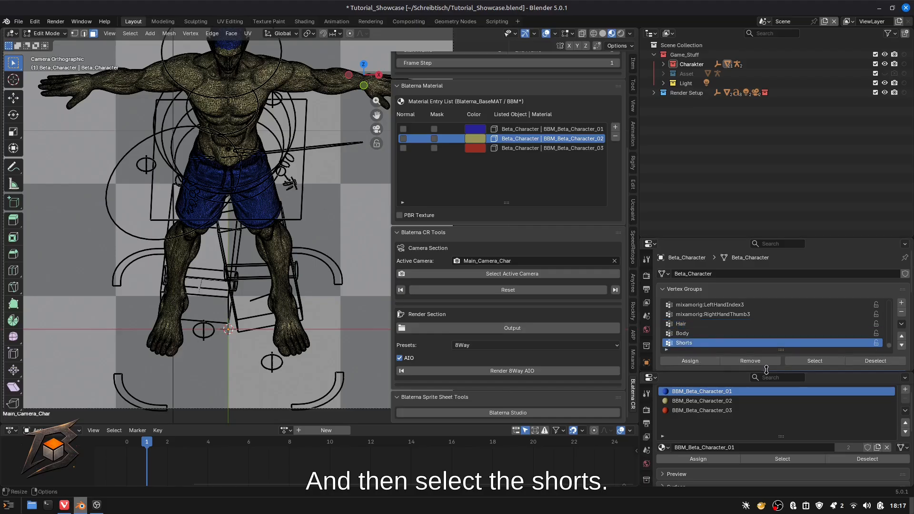
click(815, 361)
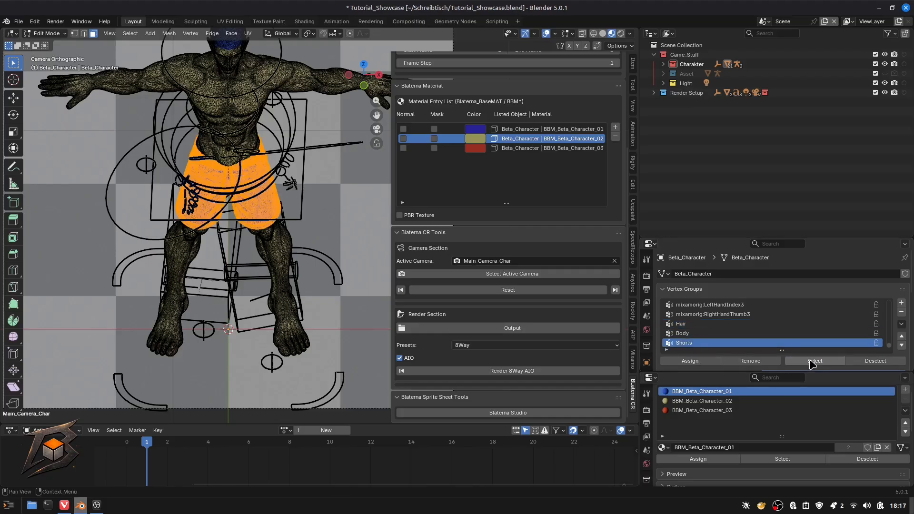
click(704, 411)
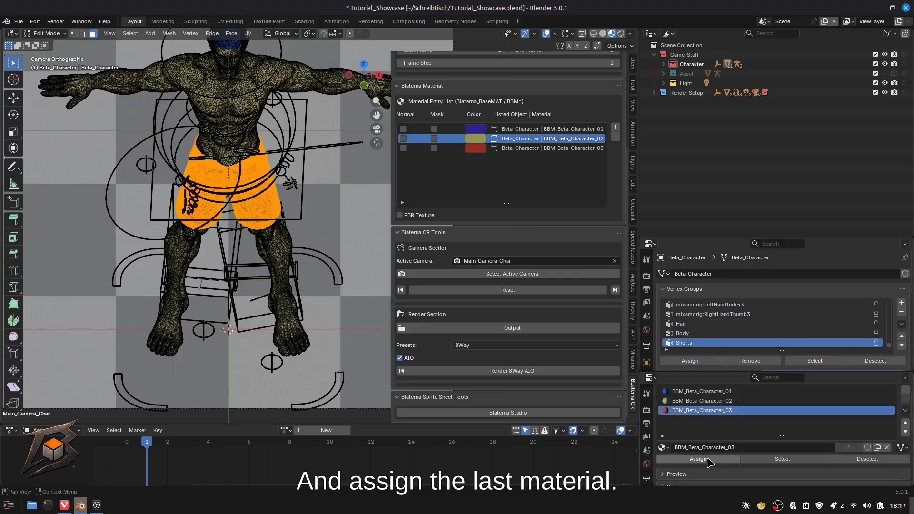
click(699, 459)
key(Tab)
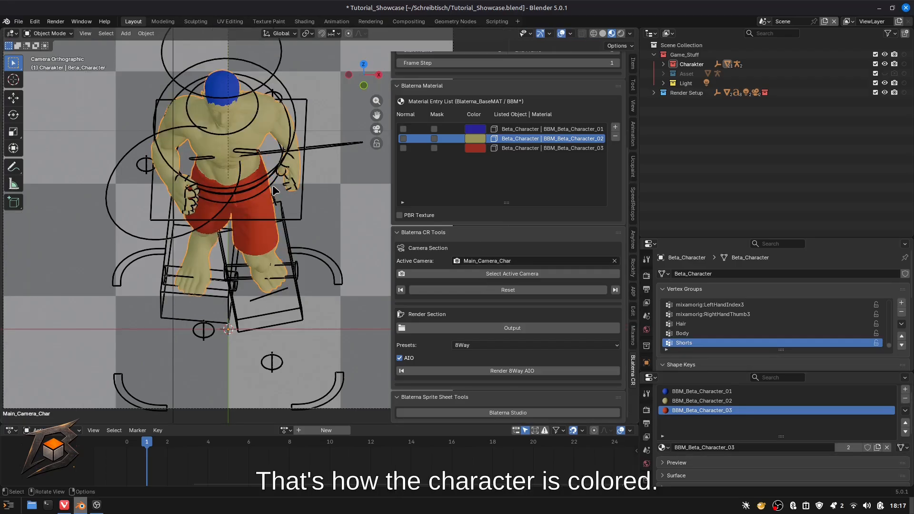
Set the BBM_Beta_Character_02 colour to a skin tone, #957648
click(474, 141)
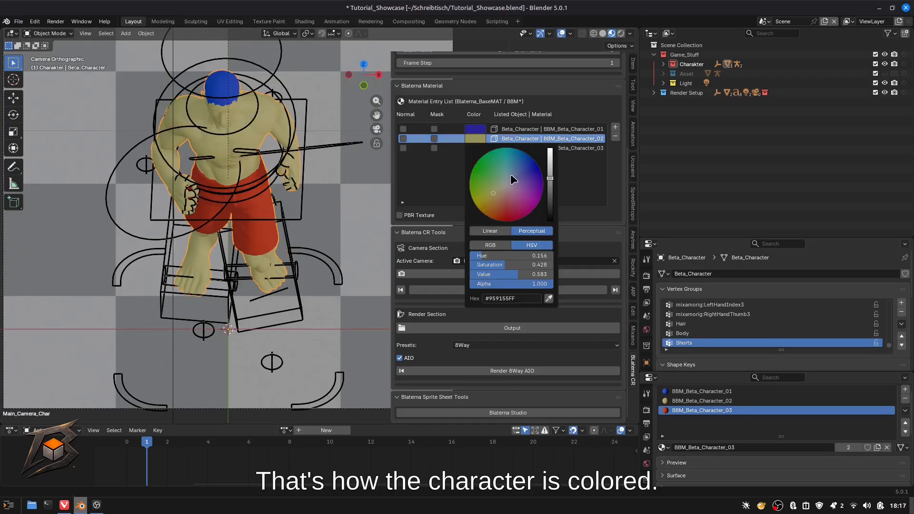
click(475, 139)
mouse_move(492, 191)
mouse_down()
mouse_move(491, 201)
mouse_move(496, 193)
mouse_up()
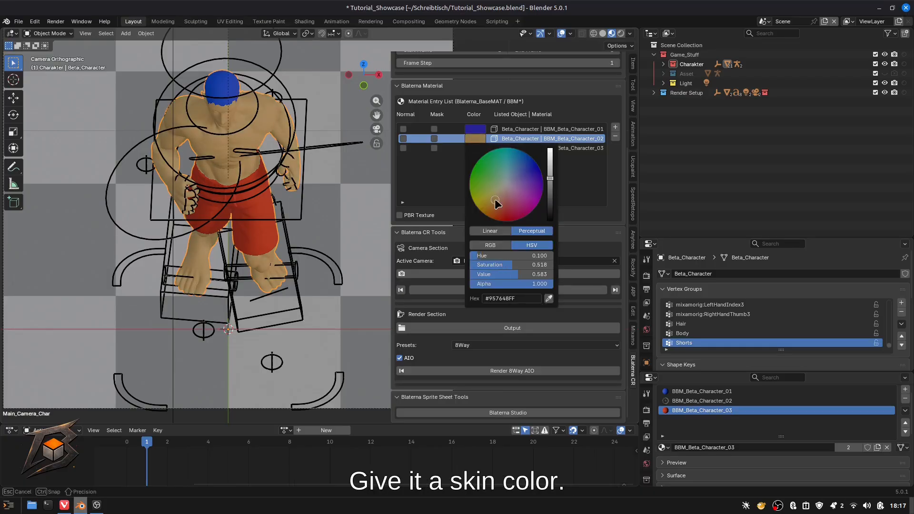
Darken the BBM_Beta_Character_01 hair colour from blue to near-black
drag(496, 201, 496, 201)
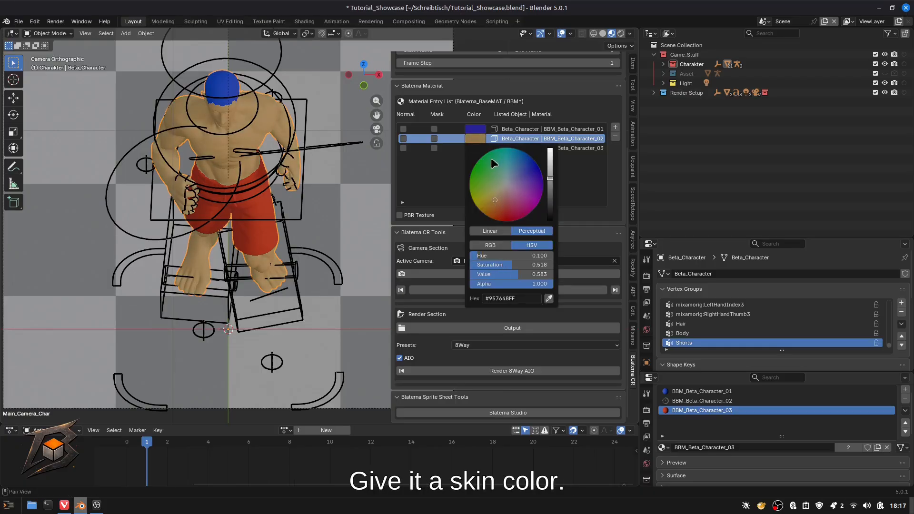
click(475, 133)
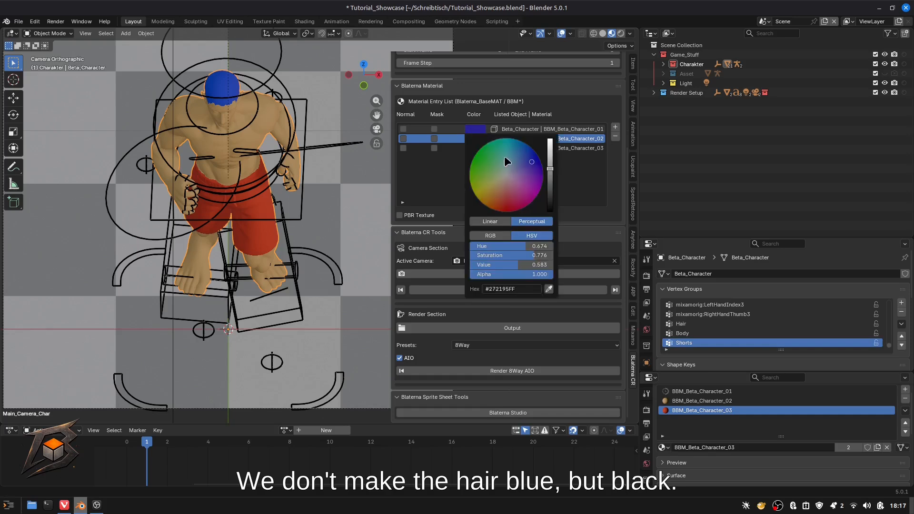
drag(550, 187, 550, 208)
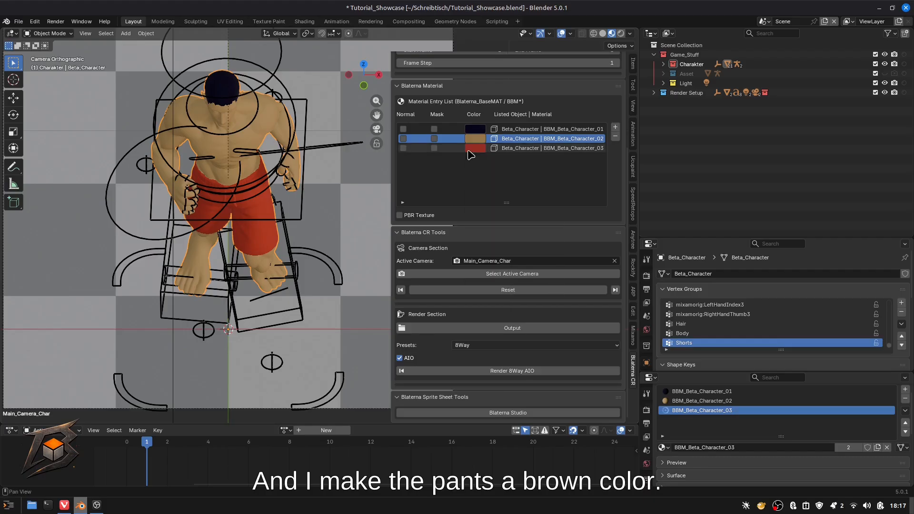
Set the BBM_Beta_Character_03 shorts colour to dark brown, #51391B
click(470, 150)
mouse_move(503, 222)
mouse_down()
mouse_move(500, 200)
mouse_move(486, 214)
mouse_move(493, 228)
mouse_move(493, 214)
mouse_up()
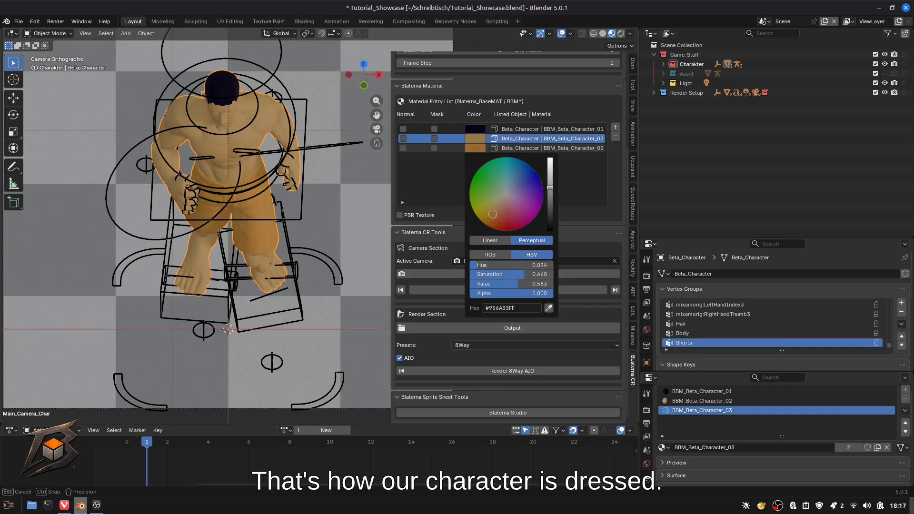
drag(550, 188, 551, 208)
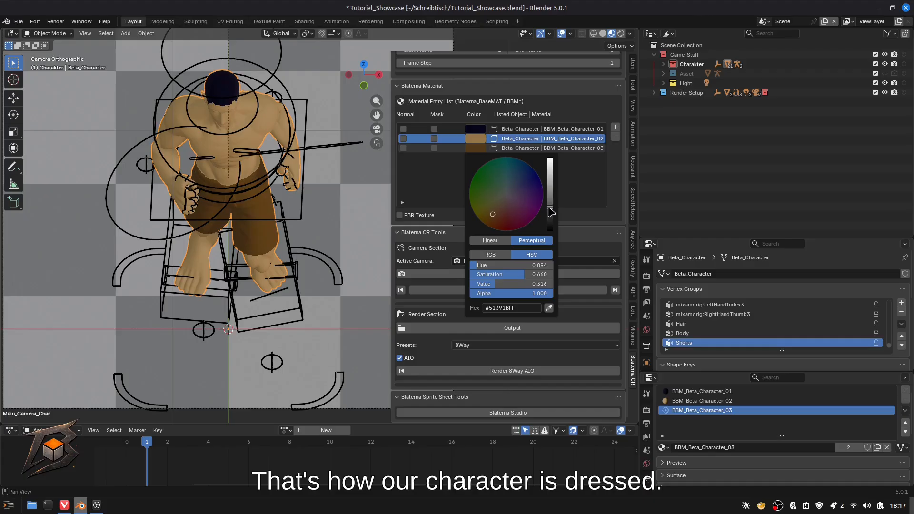
Inspect the coloured character up close from a free angle and return to the camera view
scroll(269, 201, down, 2)
scroll(265, 199, up, 2)
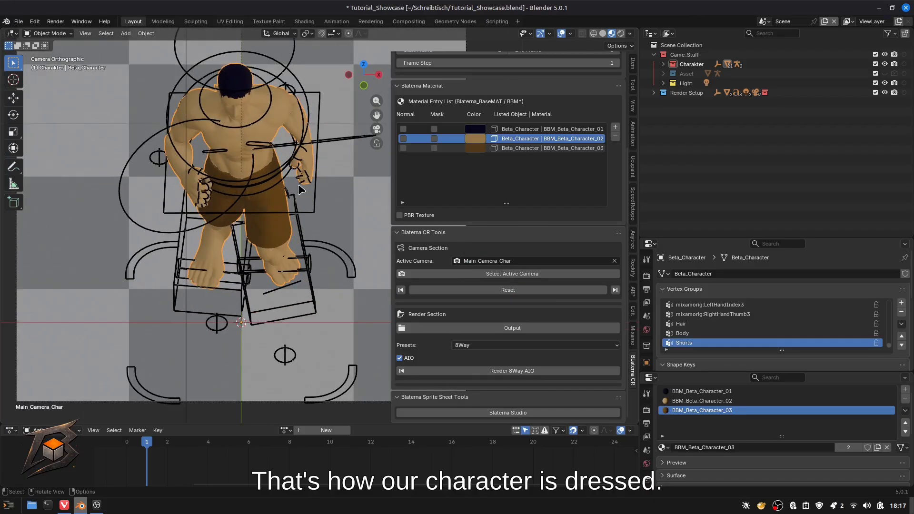
middle_drag(282, 177, 292, 157)
scroll(292, 158, up, 7)
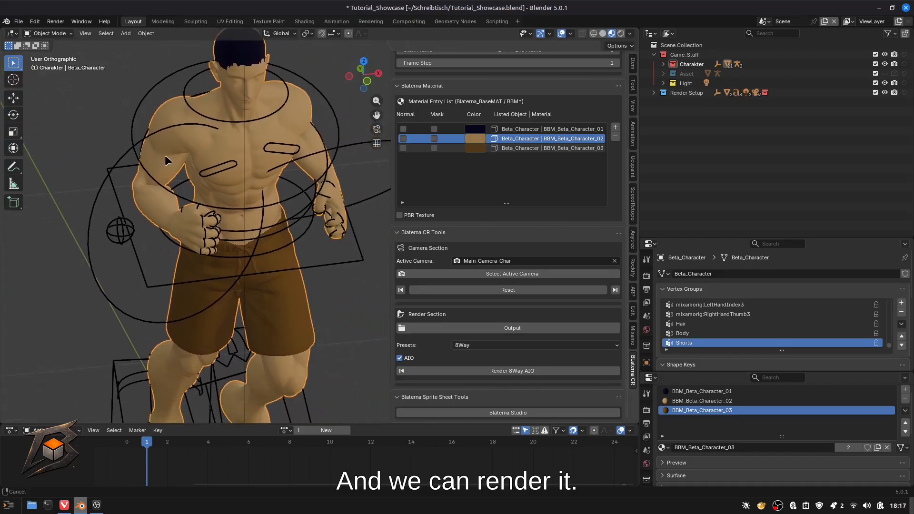
key(KP_0)
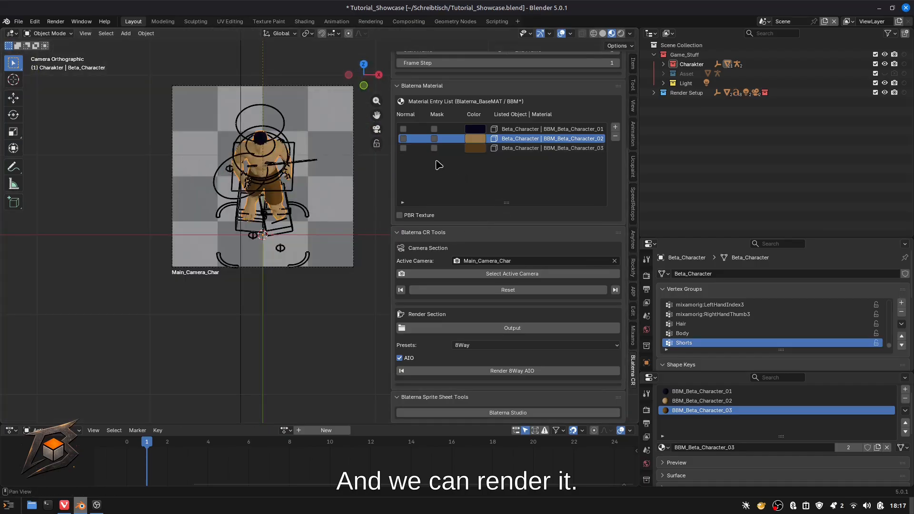
Collapse the Blaterna Char & Asset Renderer section and permanently delete all six old run folders from the render output folder
scroll(500, 205, up, 6)
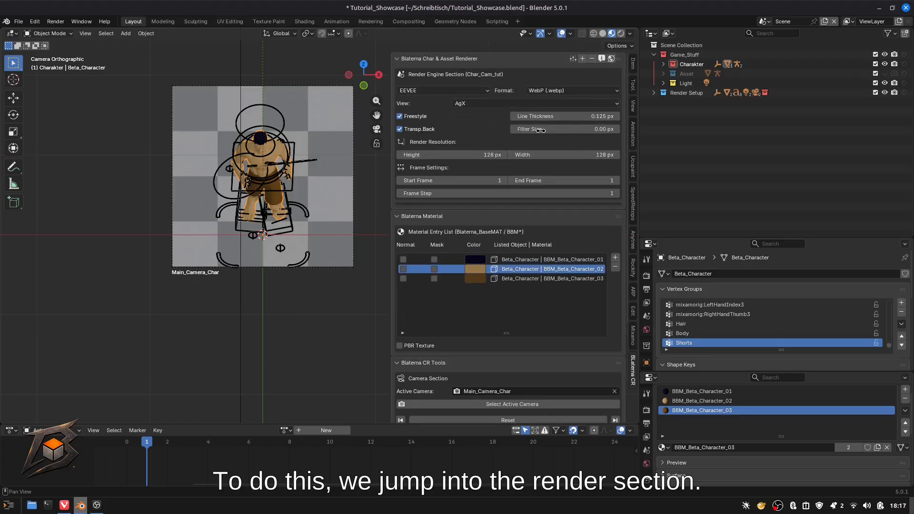
click(403, 59)
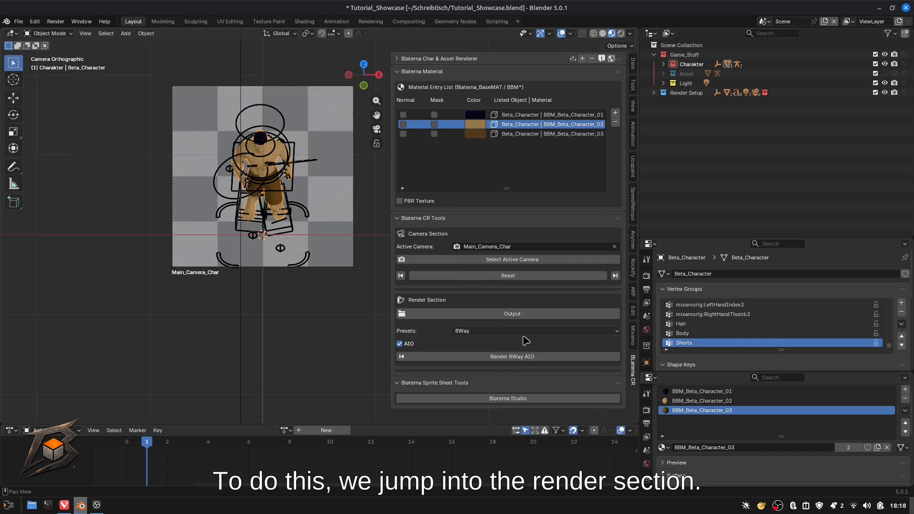
click(503, 314)
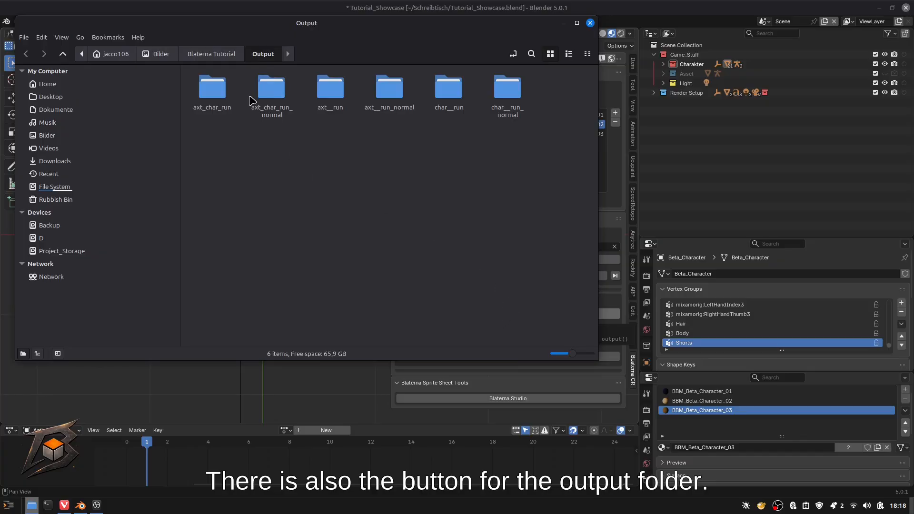
drag(208, 153, 515, 82)
right_click(508, 91)
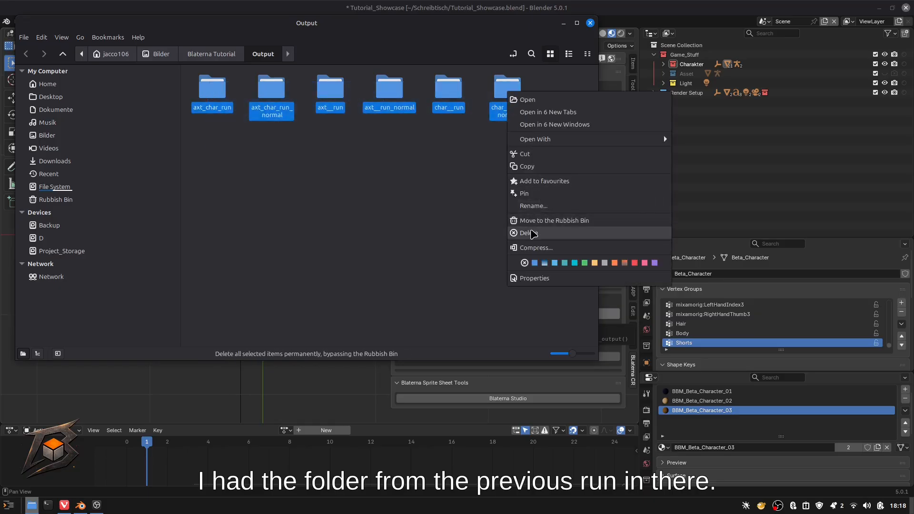
click(528, 233)
click(407, 241)
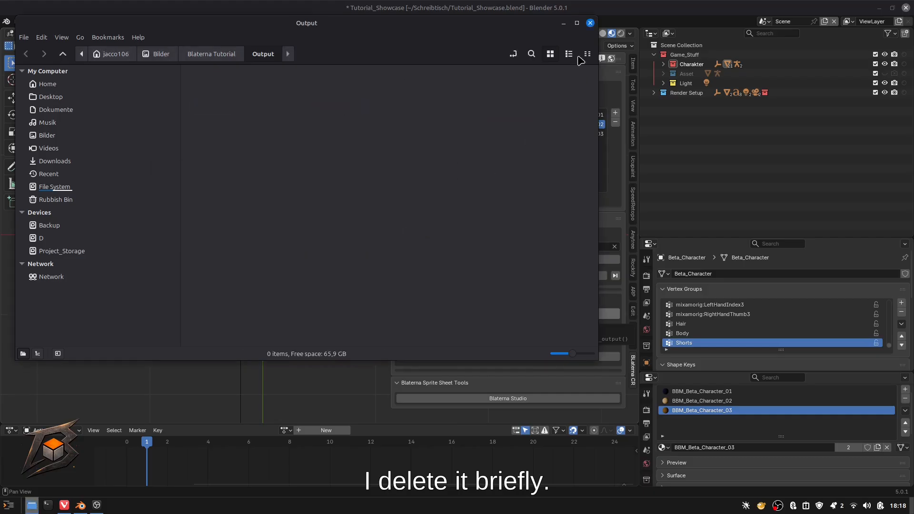
click(590, 23)
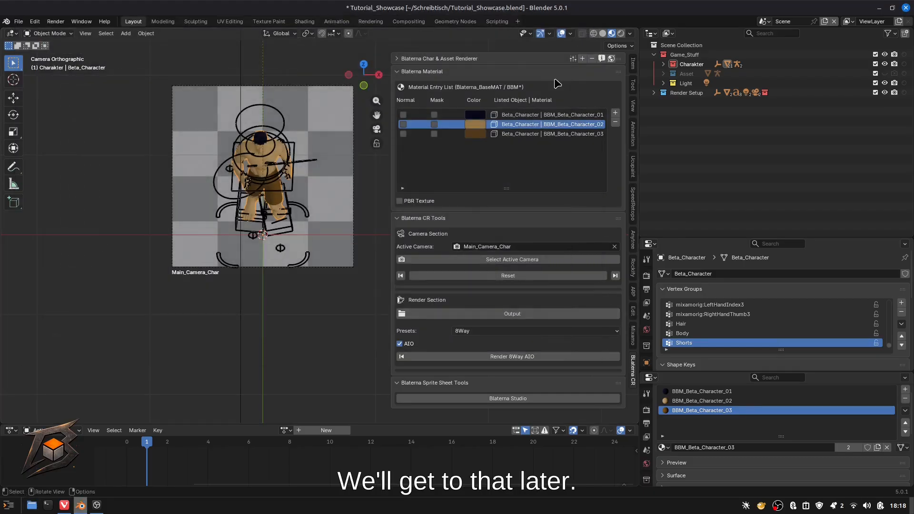
Turn off AIO rendering and try the 4Way, 4Way_Iso and 2Way direction presets
click(483, 356)
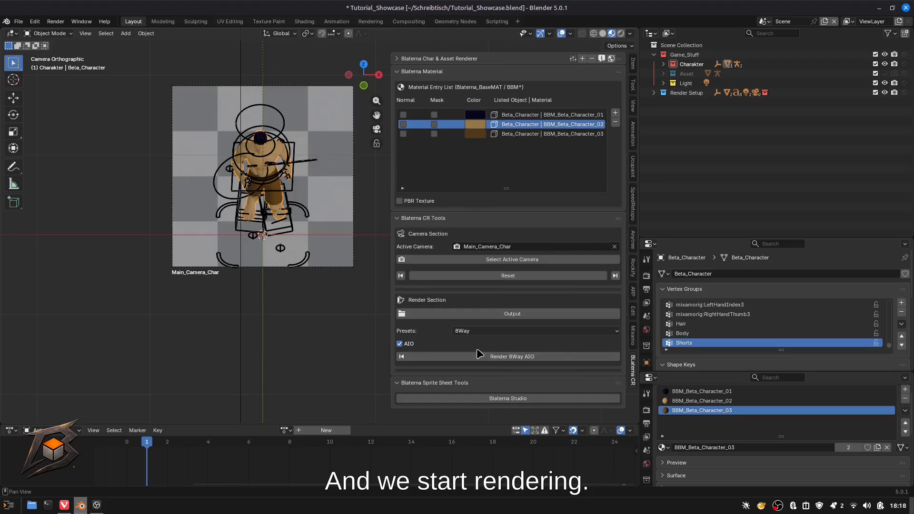
click(400, 344)
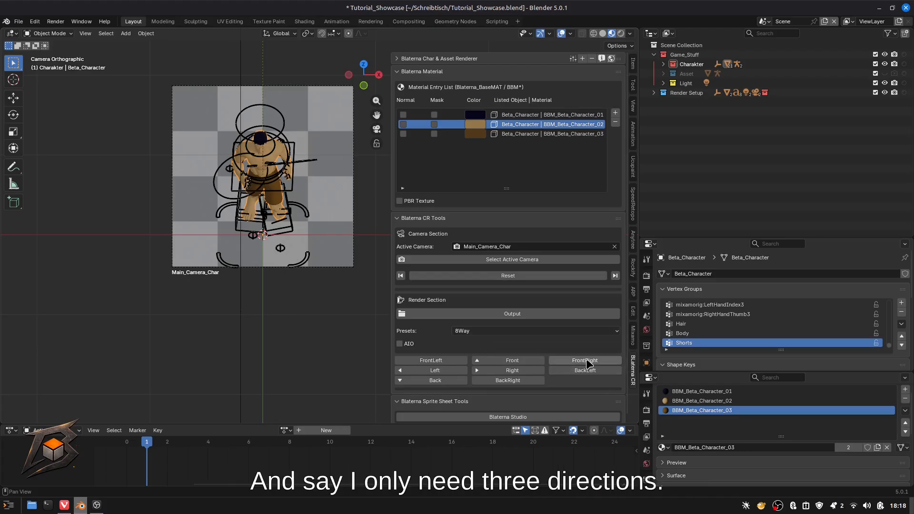
click(553, 333)
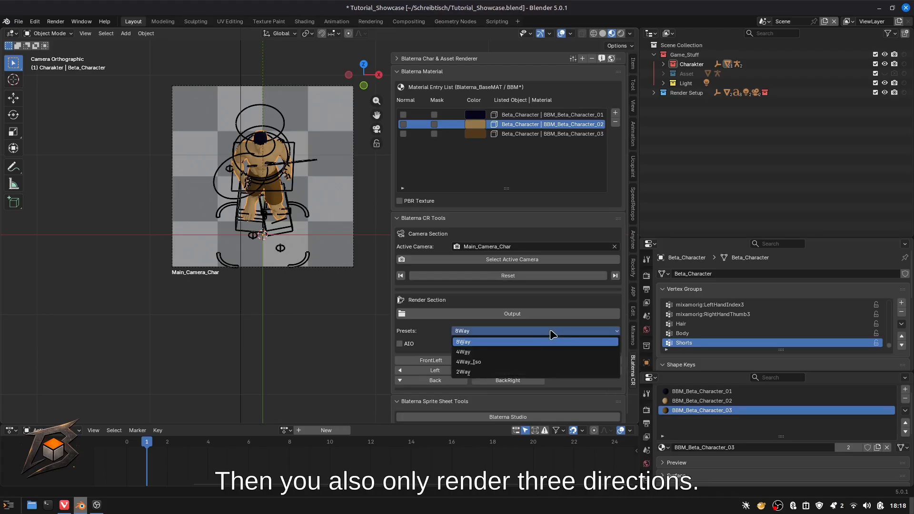
click(512, 352)
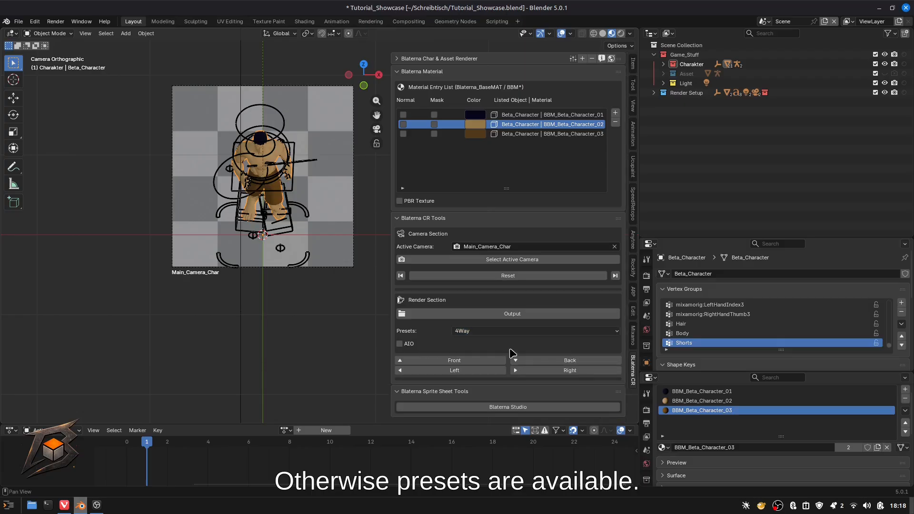
click(517, 336)
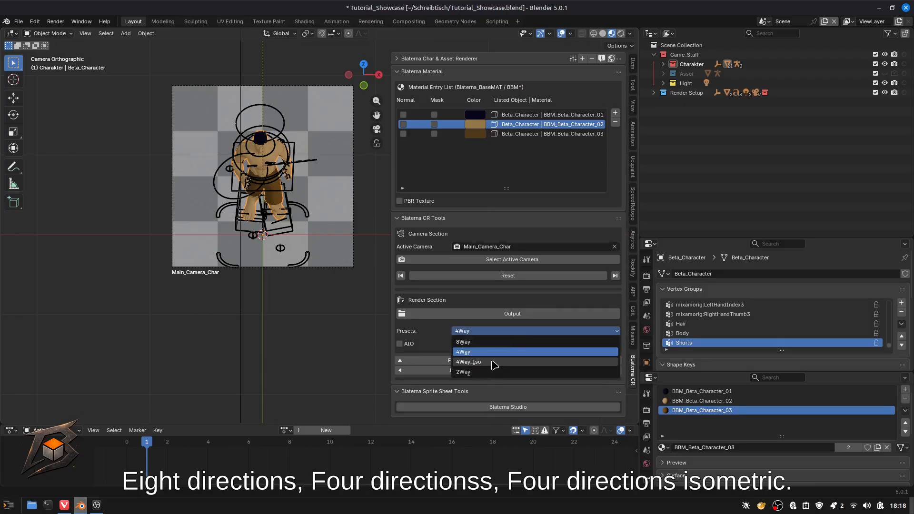
click(491, 363)
click(505, 332)
click(489, 373)
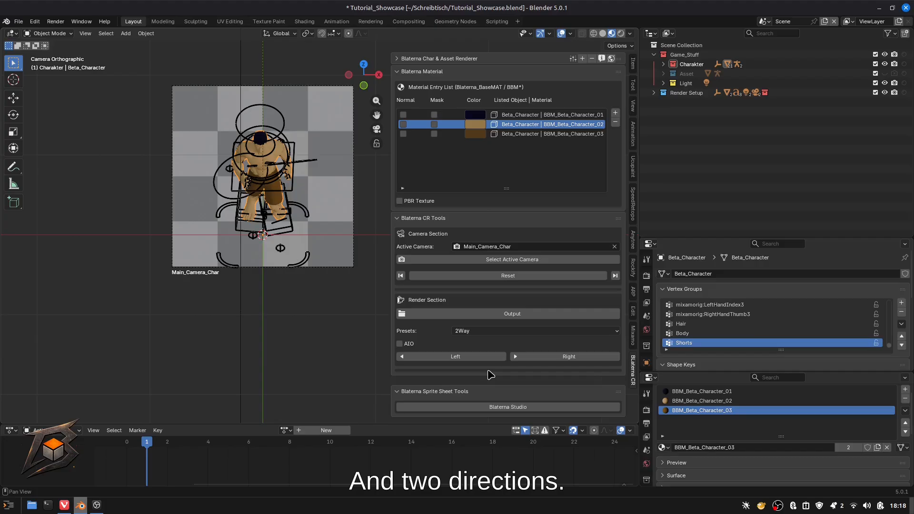
Look through the cameras available as the active camera without switching
click(532, 247)
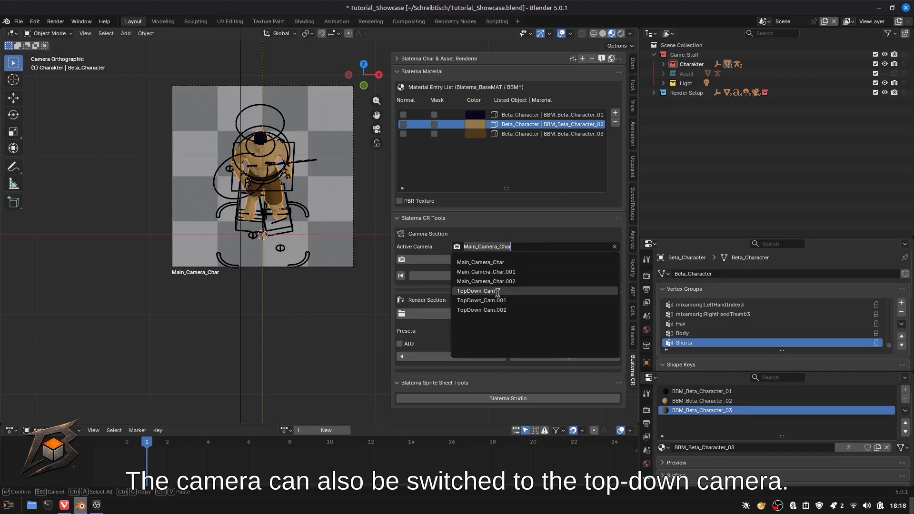
click(507, 231)
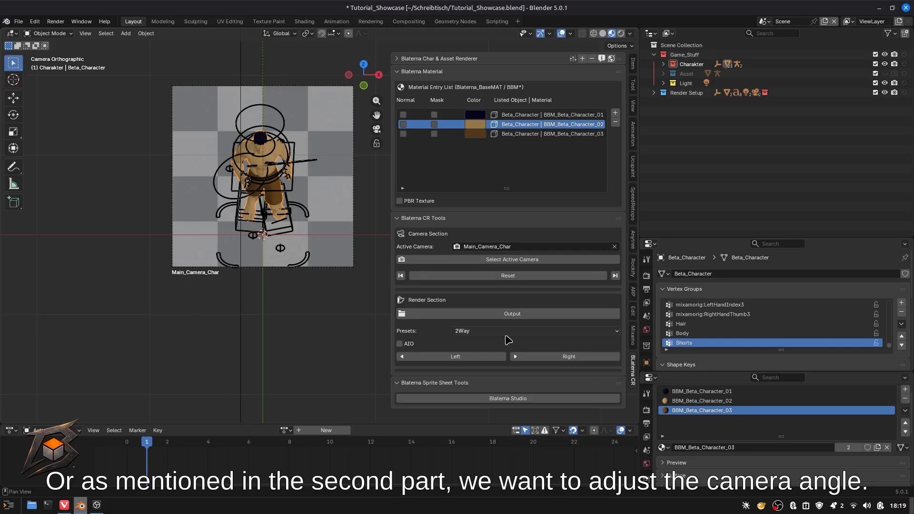
Enable AIO rendering and set the direction preset to 8Way
click(420, 345)
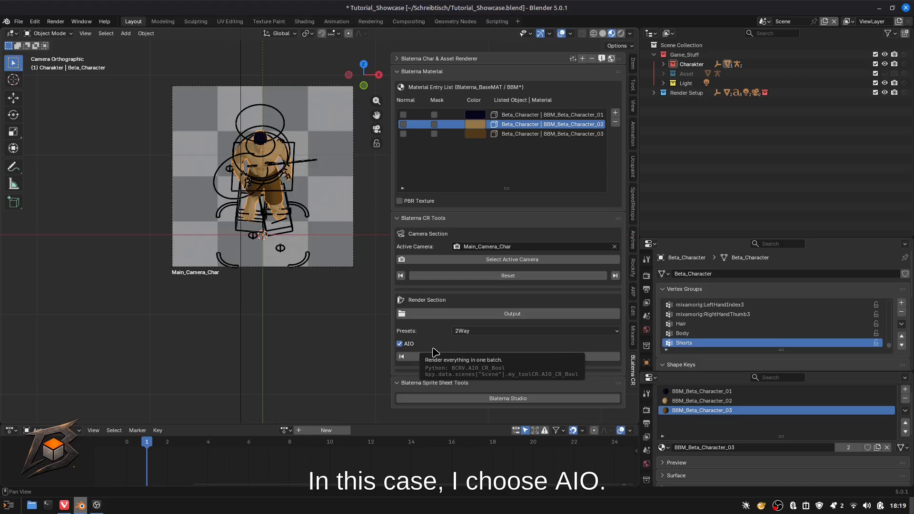
click(531, 331)
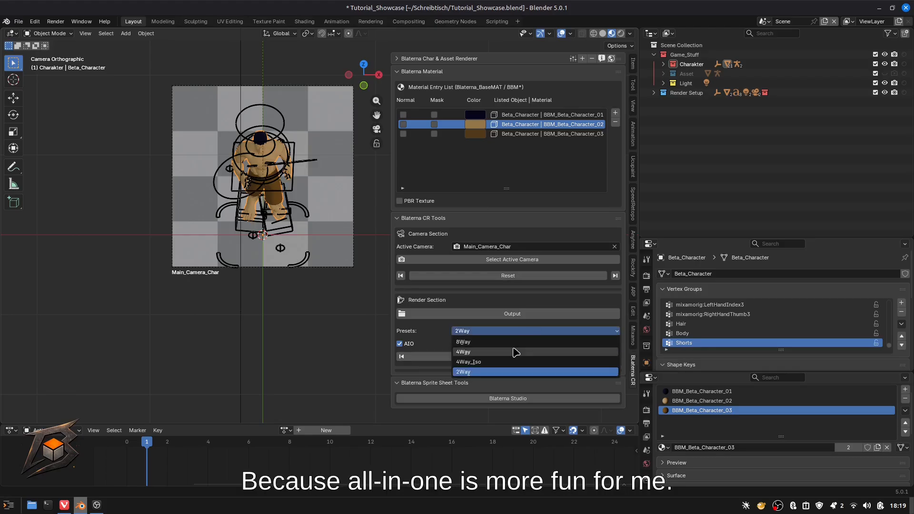
click(514, 350)
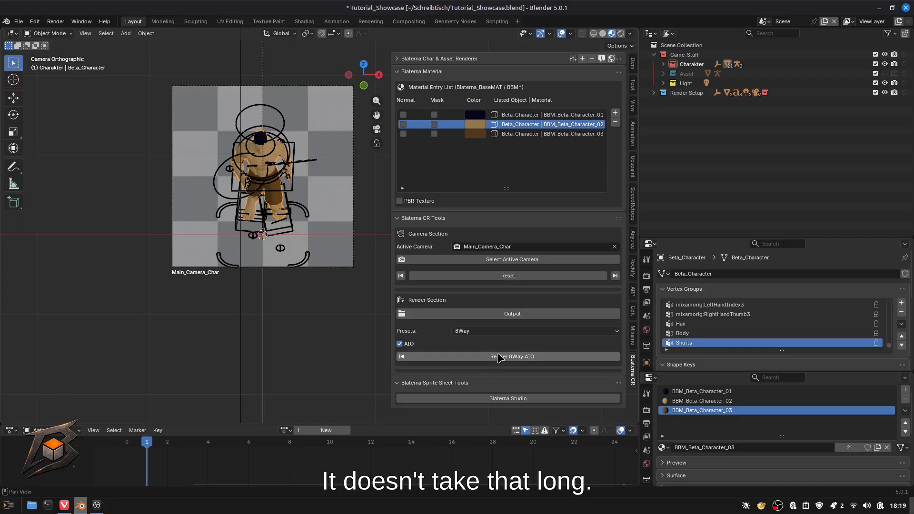
Start the 8Way AIO render with the name Char_Tutorial and cancel it while it is running
click(530, 359)
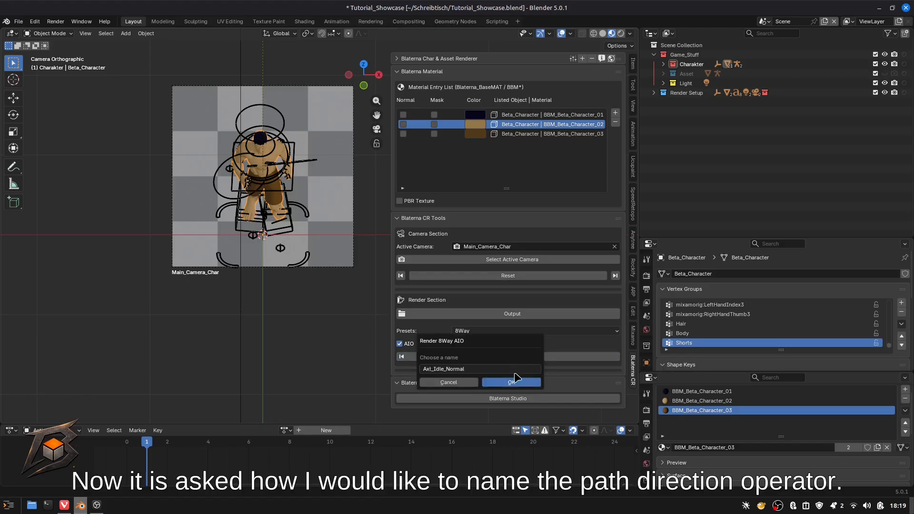
click(478, 369)
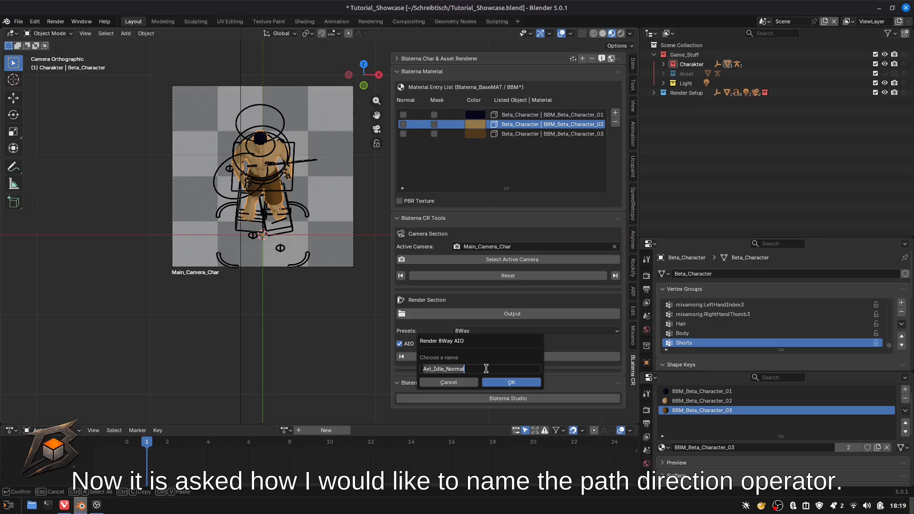
key(BackSpace)
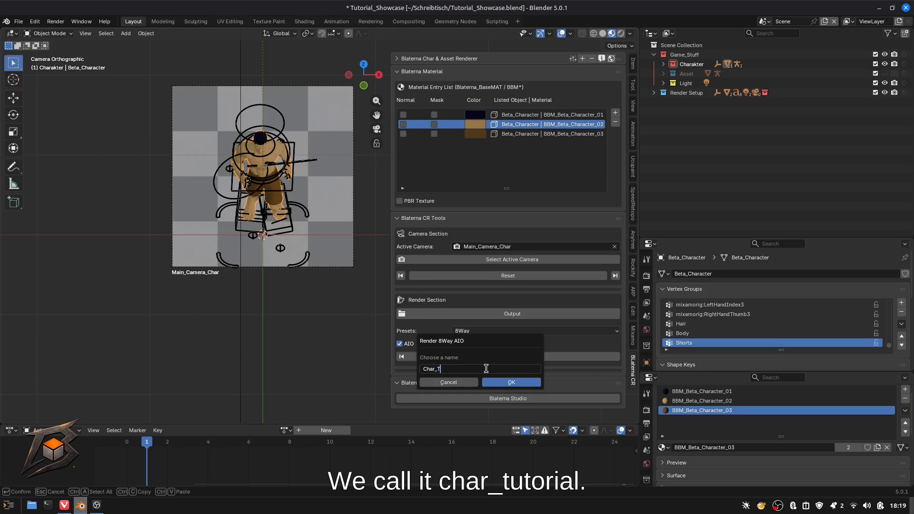
text(utorial)
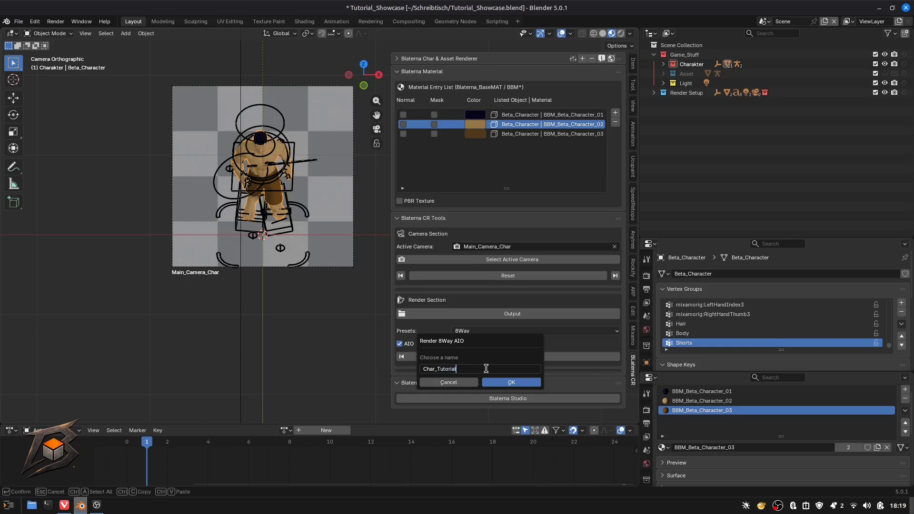
key(Return)
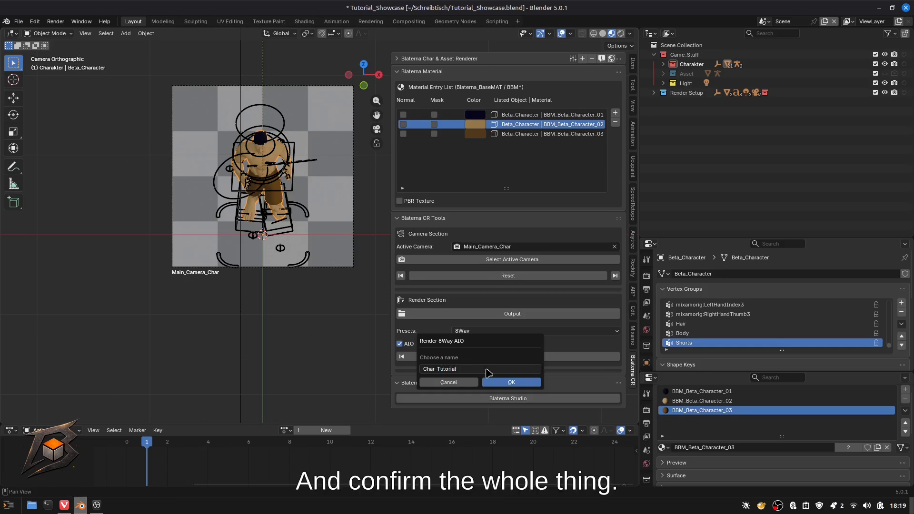
key(Return)
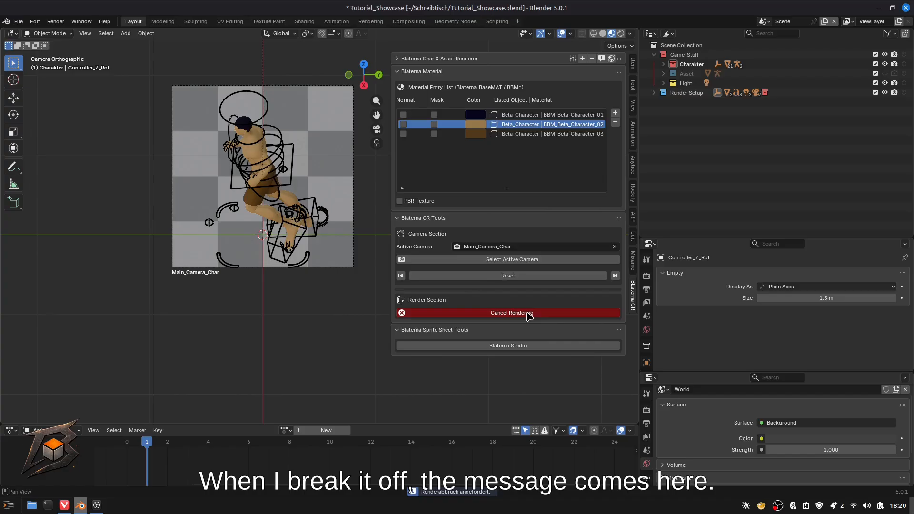
click(528, 314)
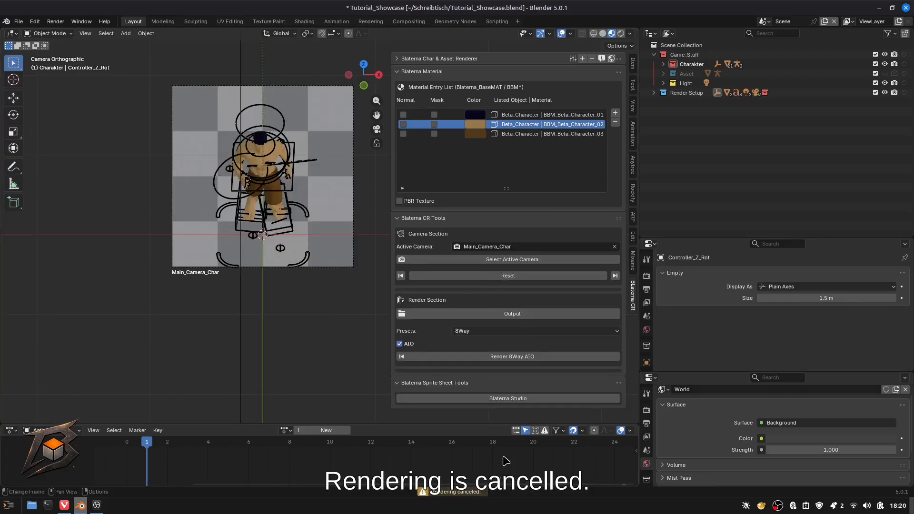
Check the rendered folders inside Char_Tutorial in the output folder, and permanently delete the Char_Tutorial folder
click(491, 314)
double_click(215, 90)
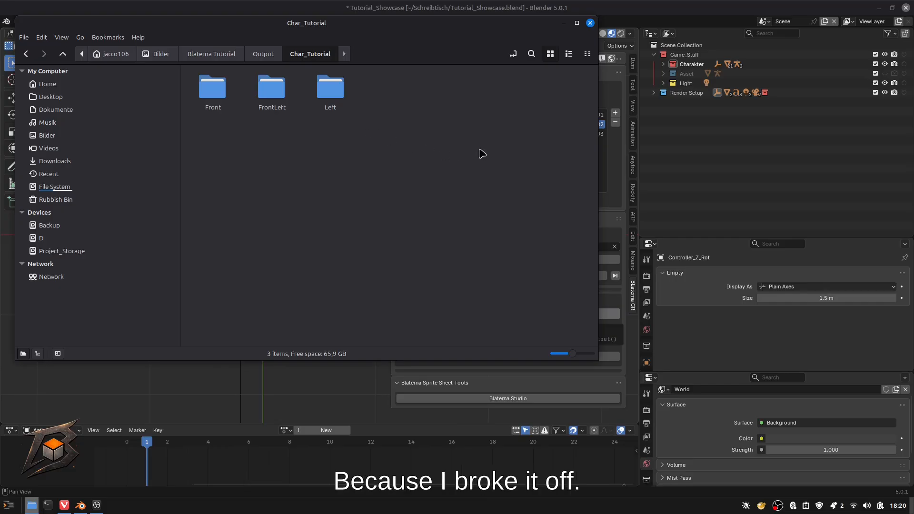
click(264, 54)
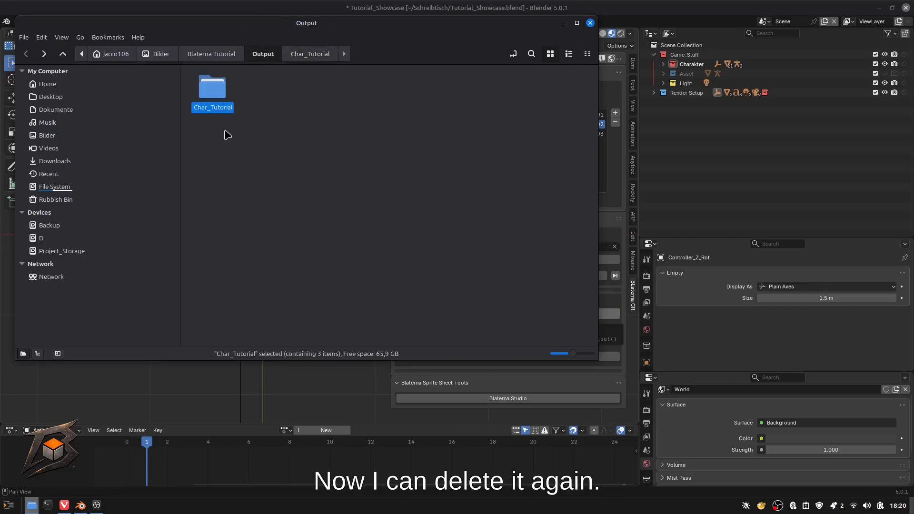
right_click(216, 81)
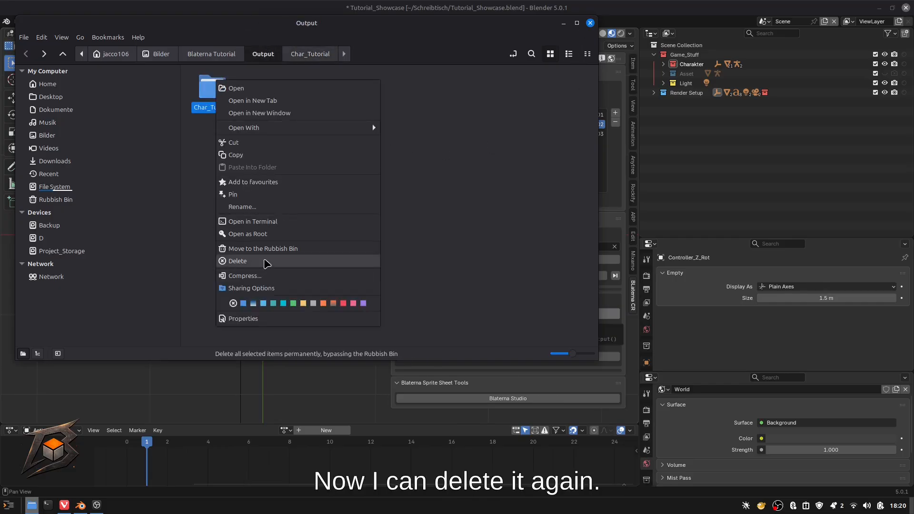
click(267, 261)
click(411, 222)
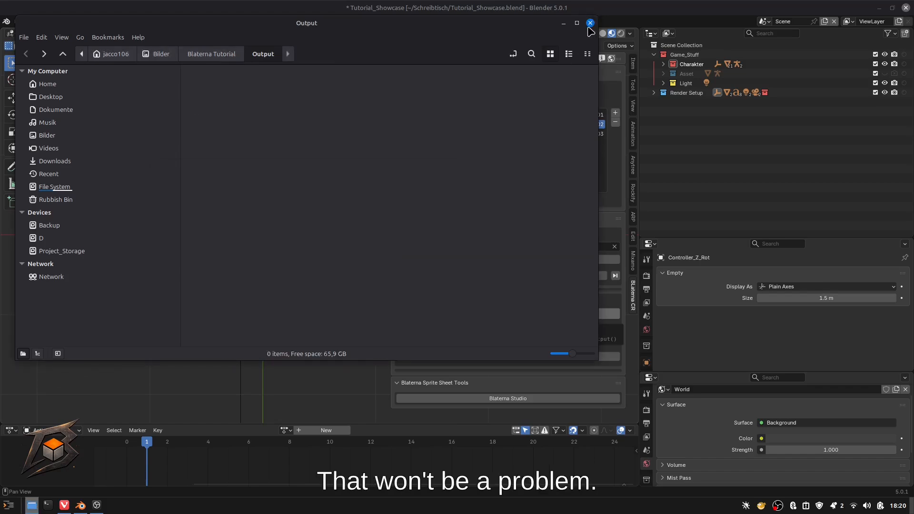
click(590, 24)
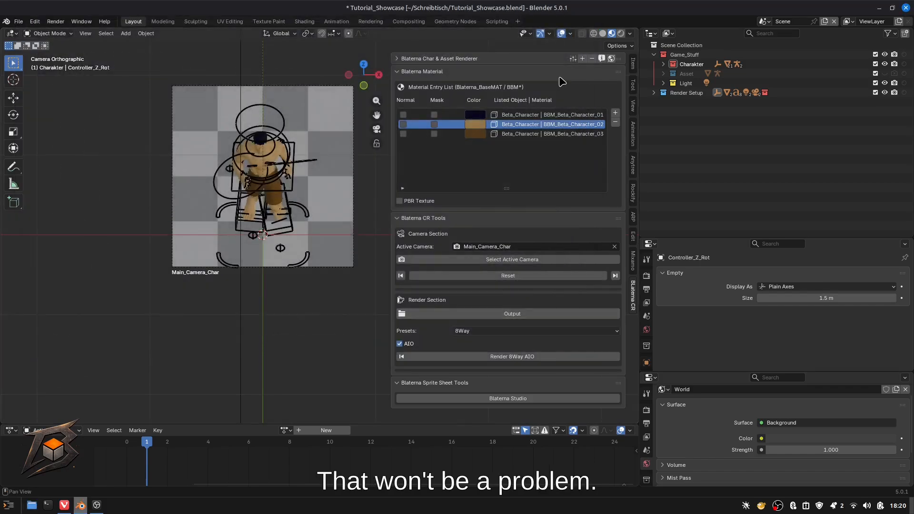
Run the 8Way AIO render of the character with the name Char_Tutorial through to completion
click(461, 358)
click(445, 387)
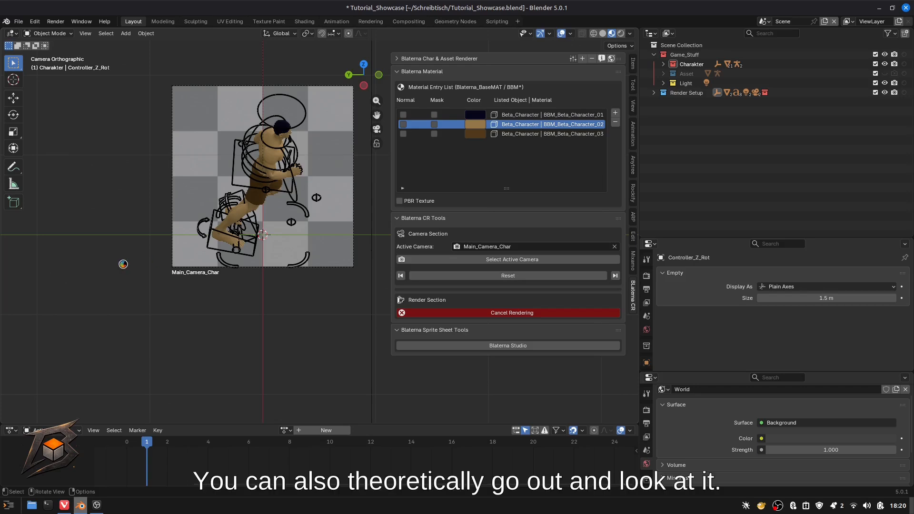
middle_drag(122, 262, 94, 272)
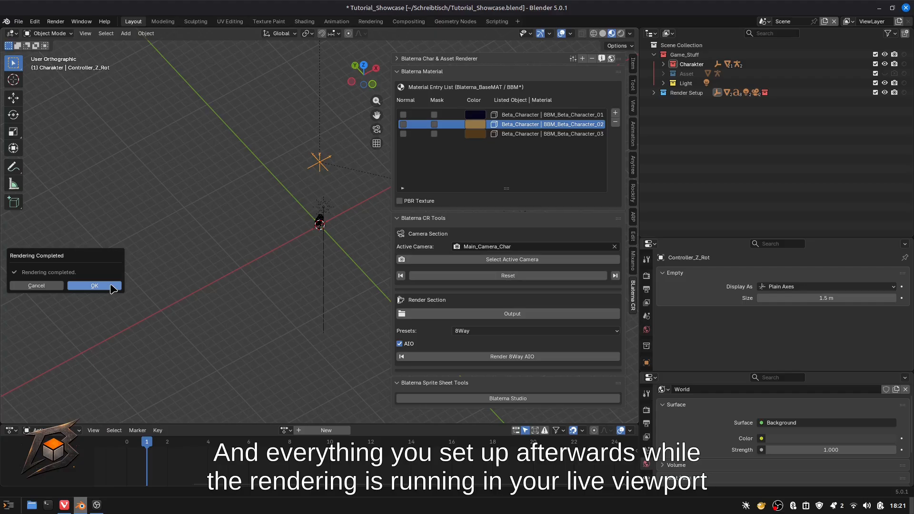
click(111, 288)
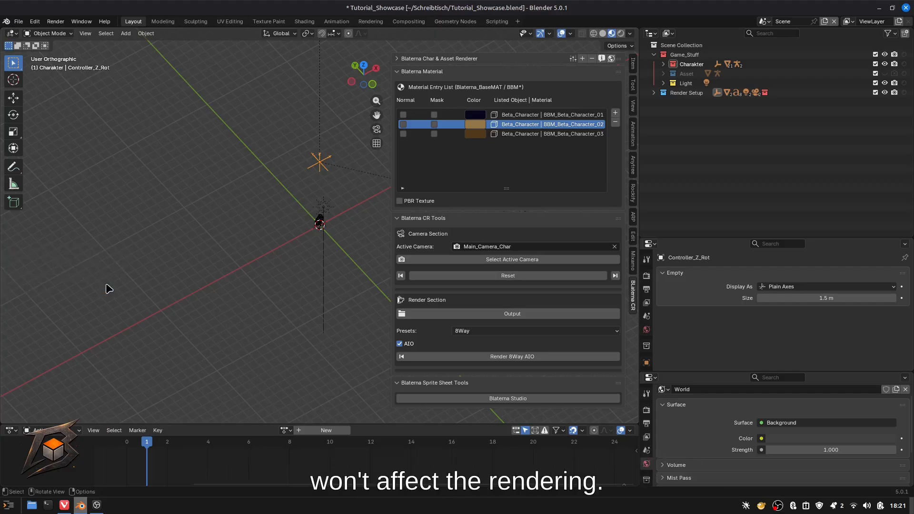
key(KP_0)
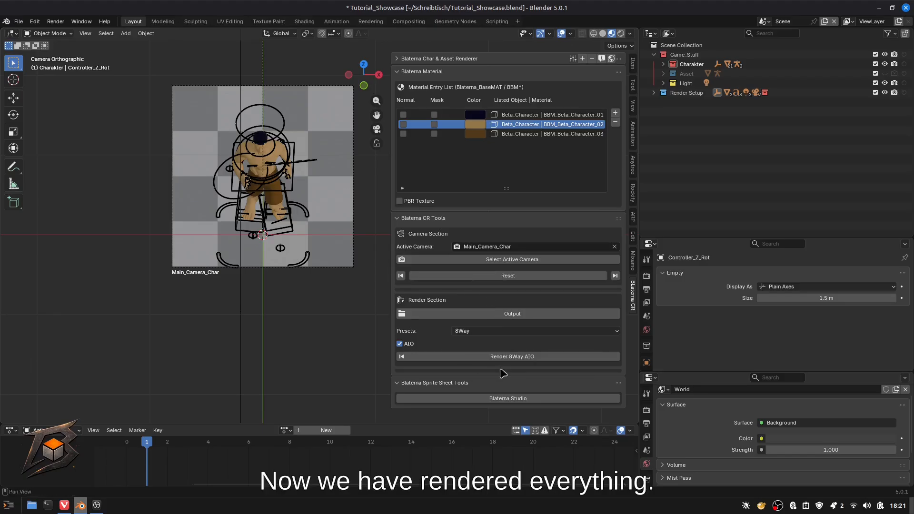
Examine the rendered image Front0001.webp in the Front folder of the Char_Tutorial output
click(504, 314)
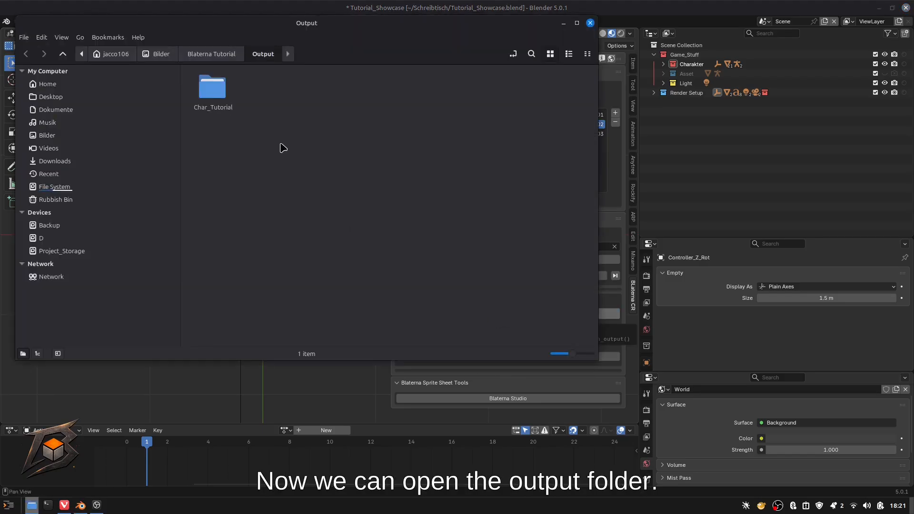
double_click(210, 84)
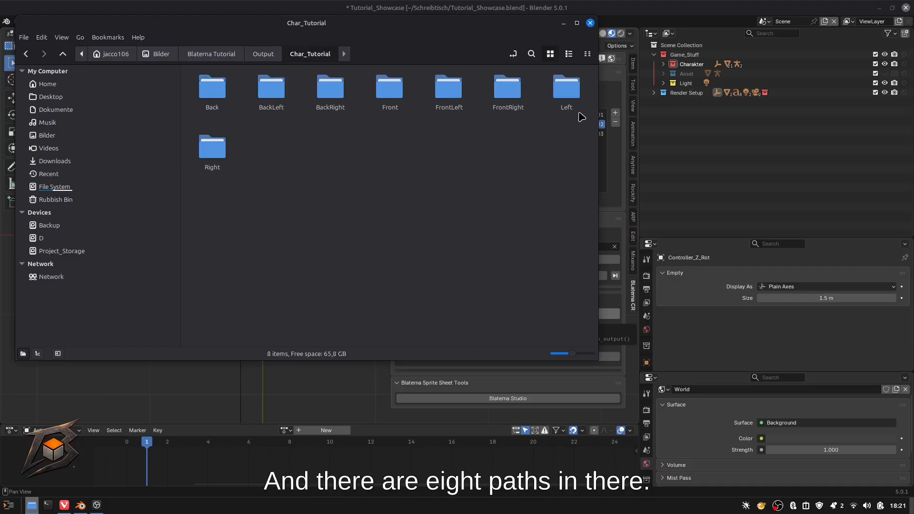
double_click(389, 88)
double_click(211, 88)
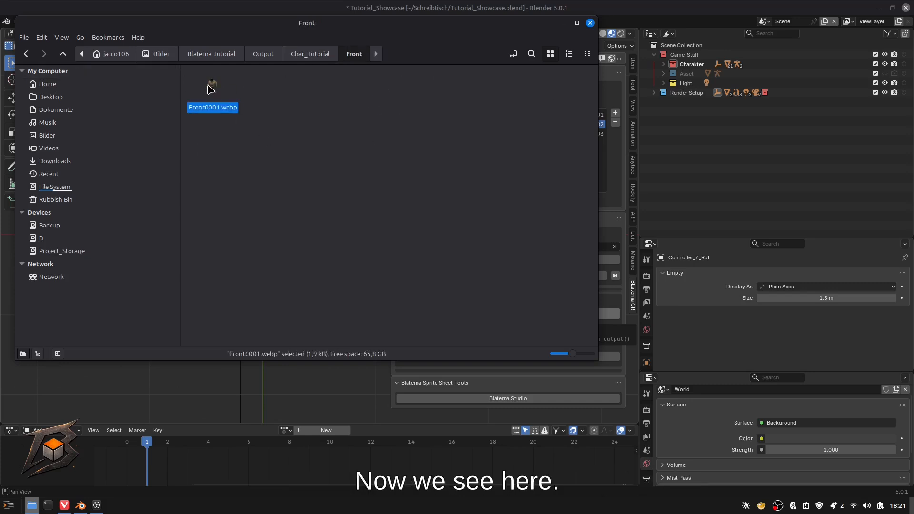
scroll(530, 270, up, 5)
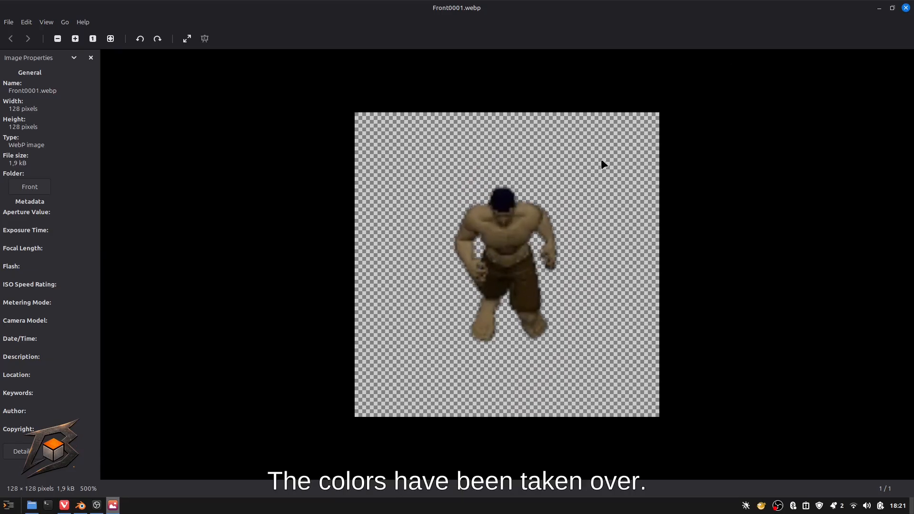
click(906, 7)
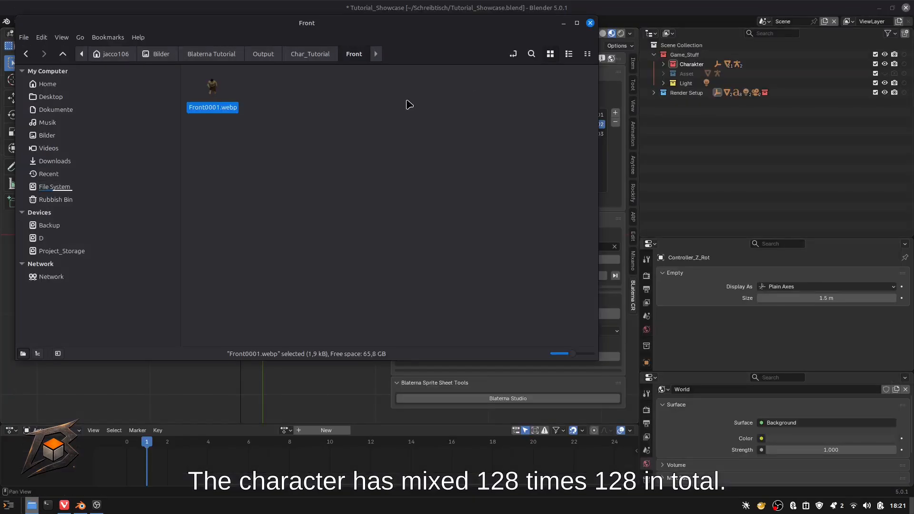
click(590, 23)
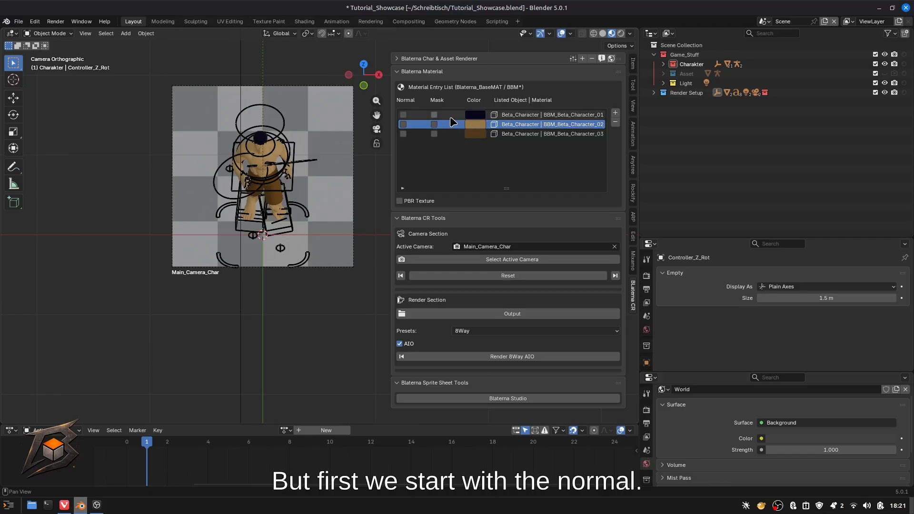
Enable the Normal option for all three BBM_Beta_Character materials
click(405, 115)
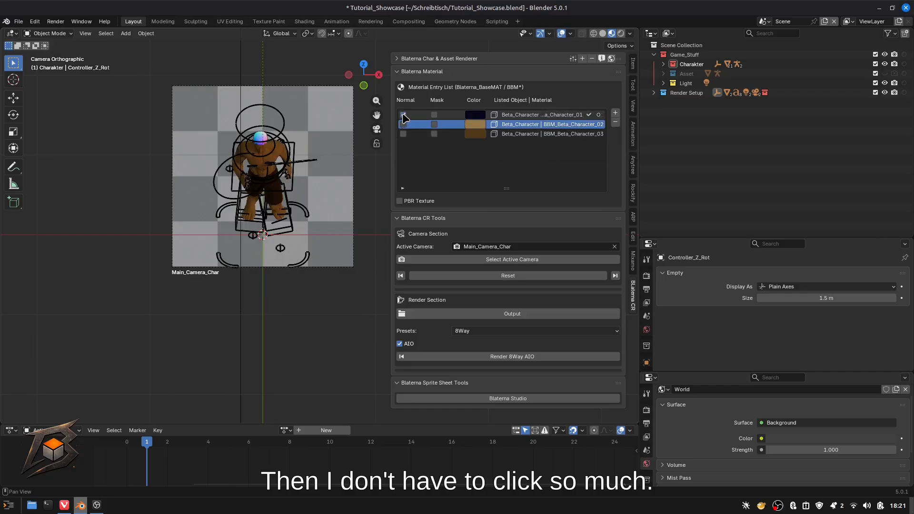
click(403, 125)
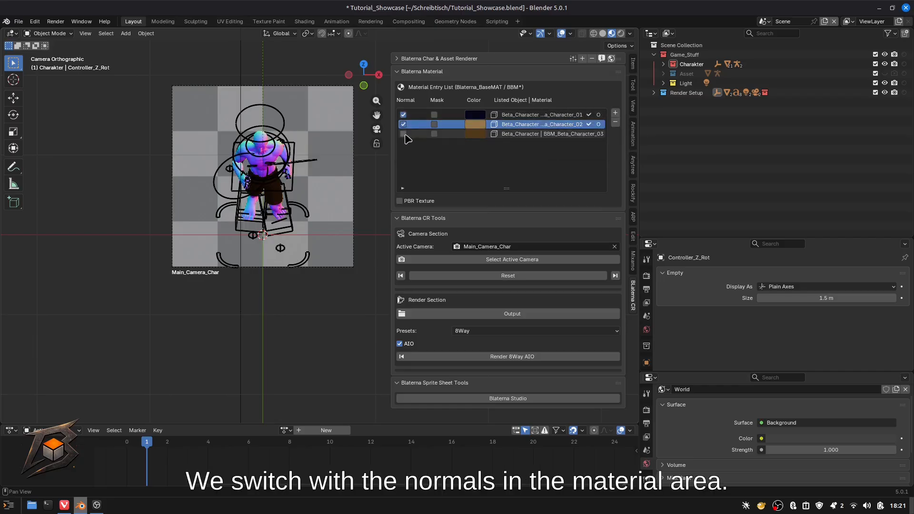
click(404, 135)
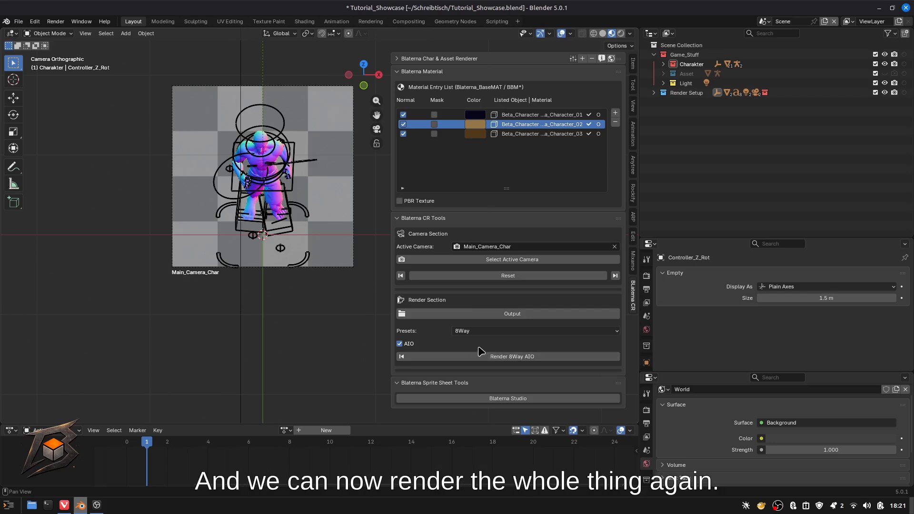
Run the 8Way AIO render of the normal-mapped character with the name Char_Tutorial_normal through to completion
click(486, 359)
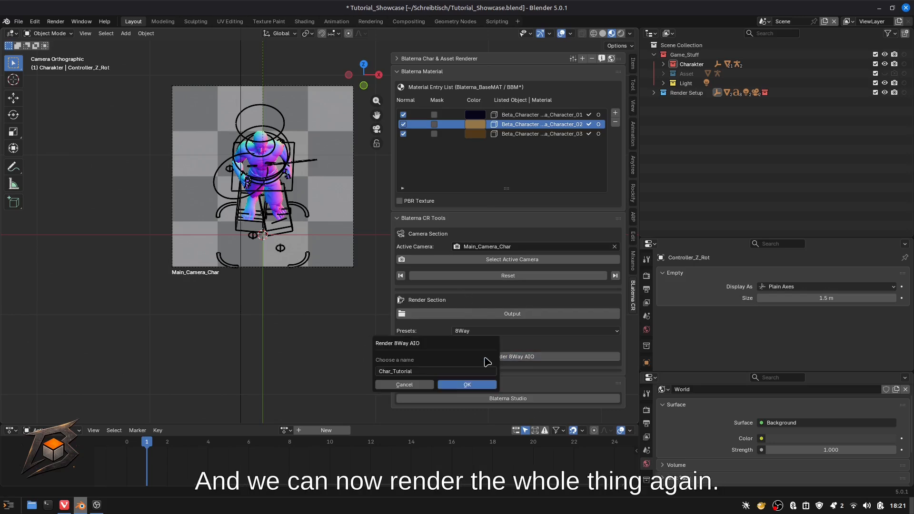
click(456, 373)
click(452, 373)
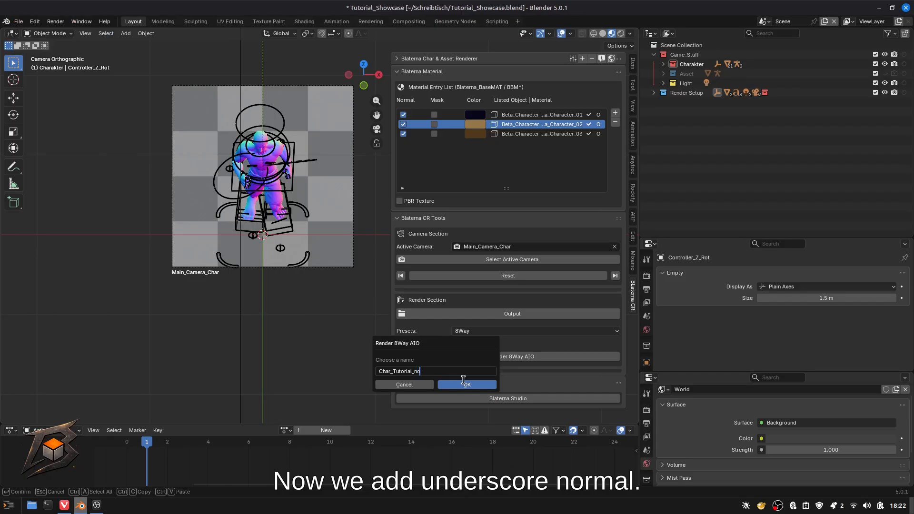
text(_normal)
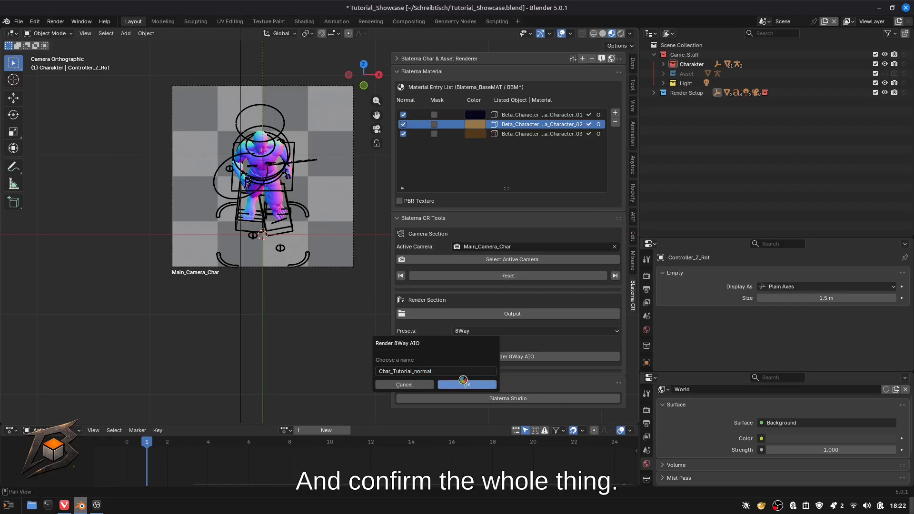
click(465, 383)
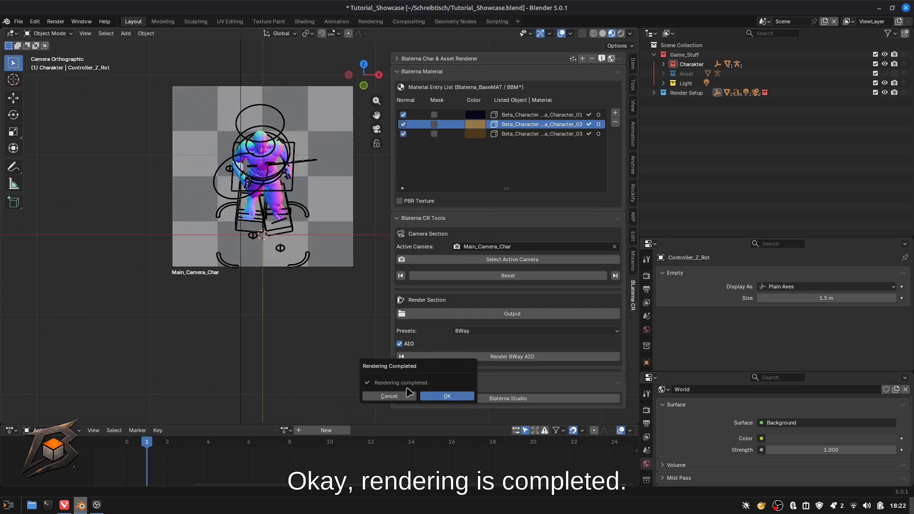
click(441, 396)
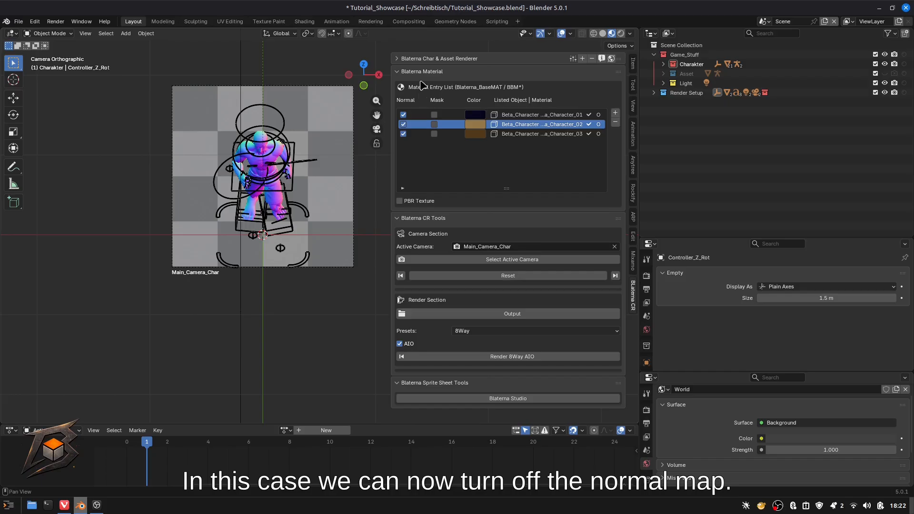
Turn off Normal and enable Mask for all three BBM_Beta_Character materials
click(403, 114)
click(404, 124)
click(403, 134)
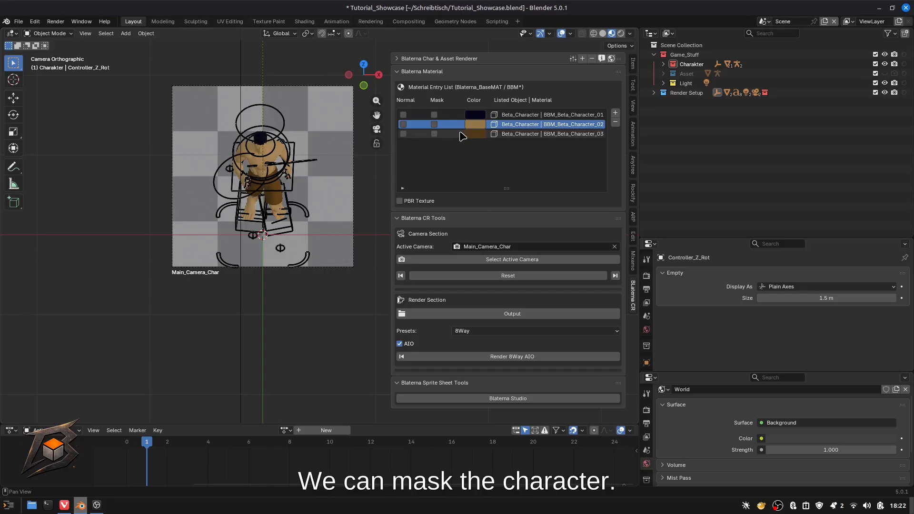
click(435, 115)
click(435, 124)
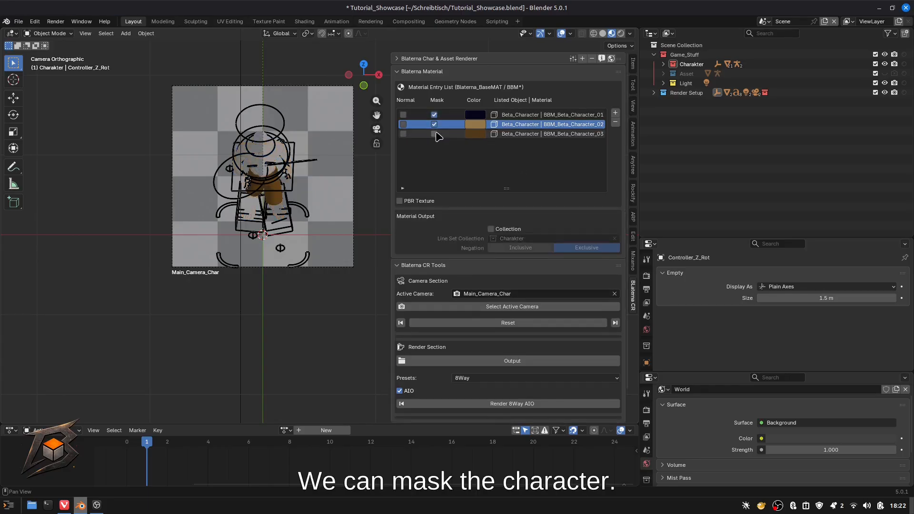
click(435, 134)
Enable the Collection material output with Charakter as the line set collection and Exclusive negation
click(491, 229)
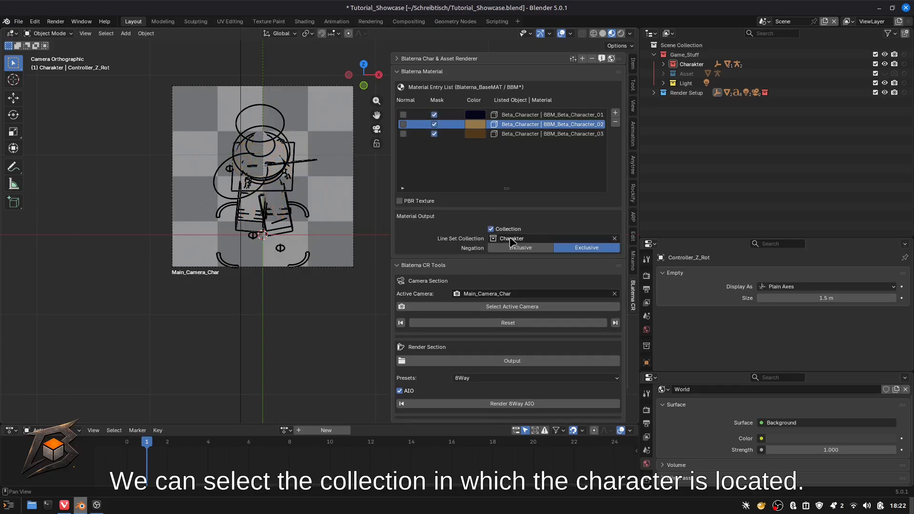
click(505, 239)
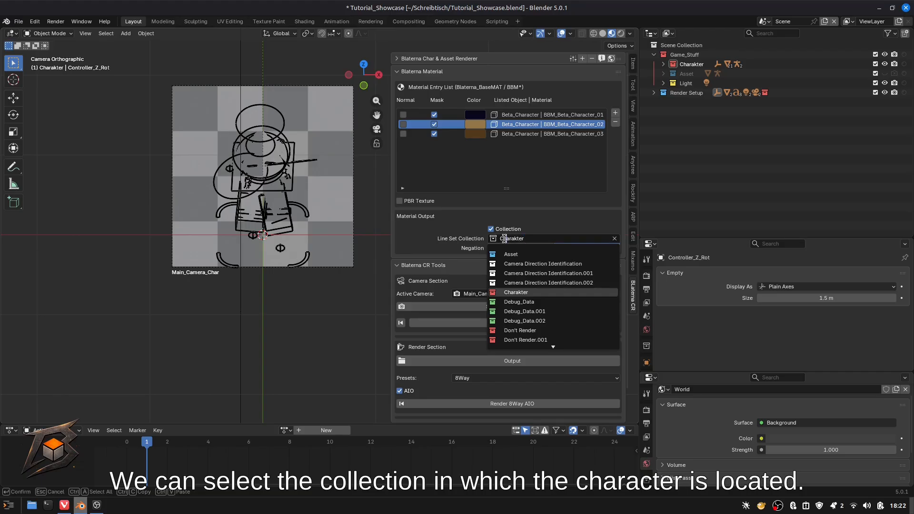
click(478, 228)
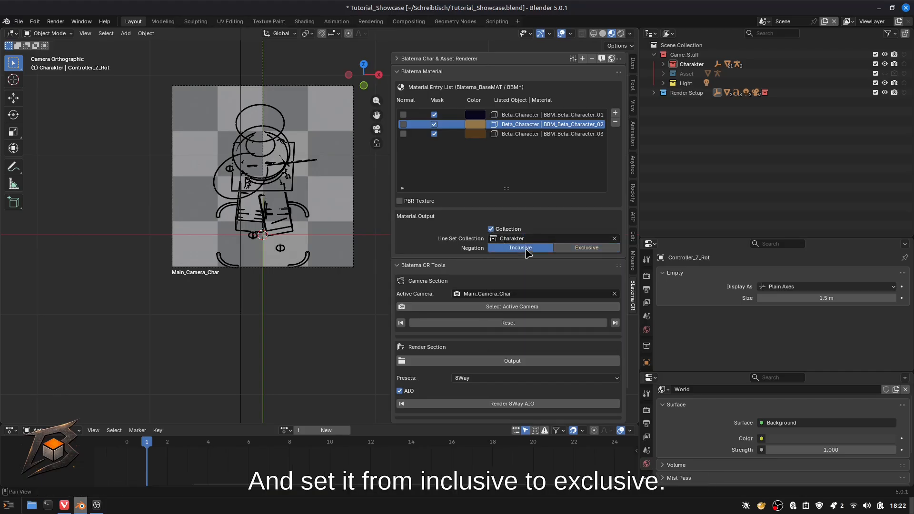
click(587, 248)
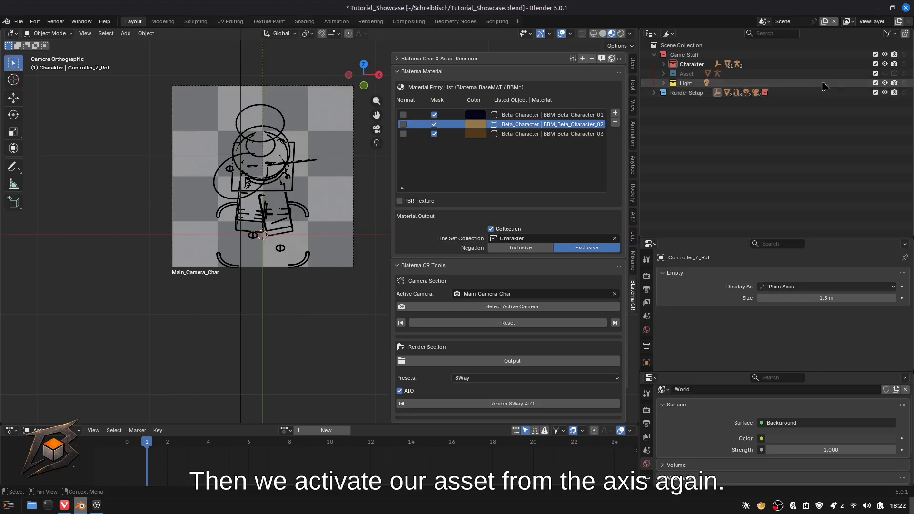
Enable the Asset collection in the viewport and in renders, turn on PBR Texture, and select the Battle AXT axe
click(885, 74)
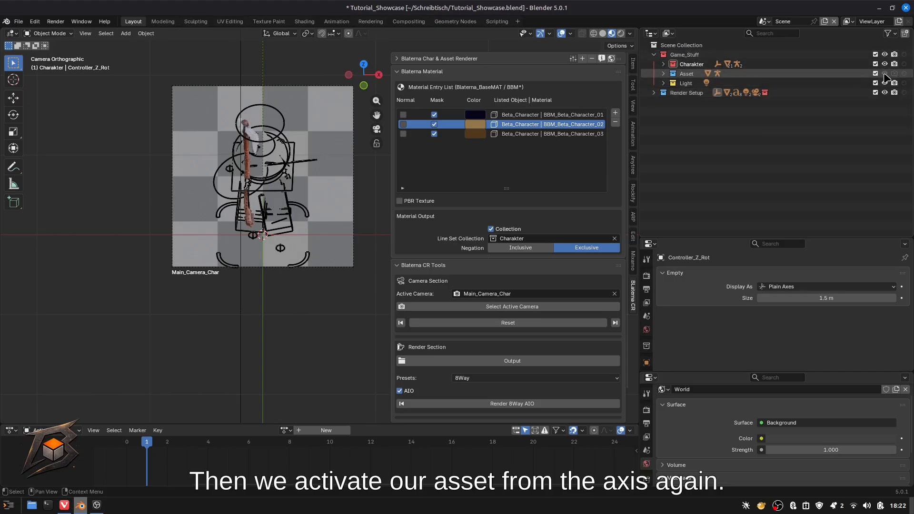
click(894, 74)
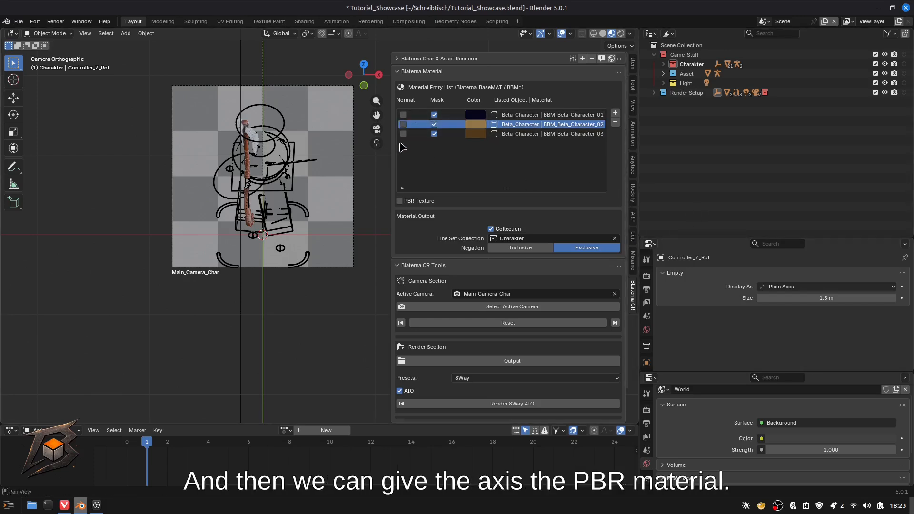
click(400, 202)
scroll(264, 183, up, 5)
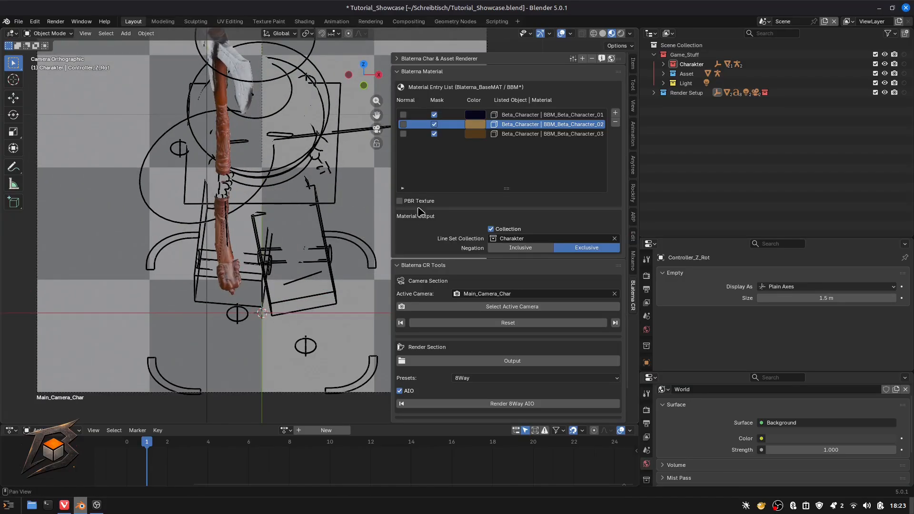
scroll(389, 195, down, 5)
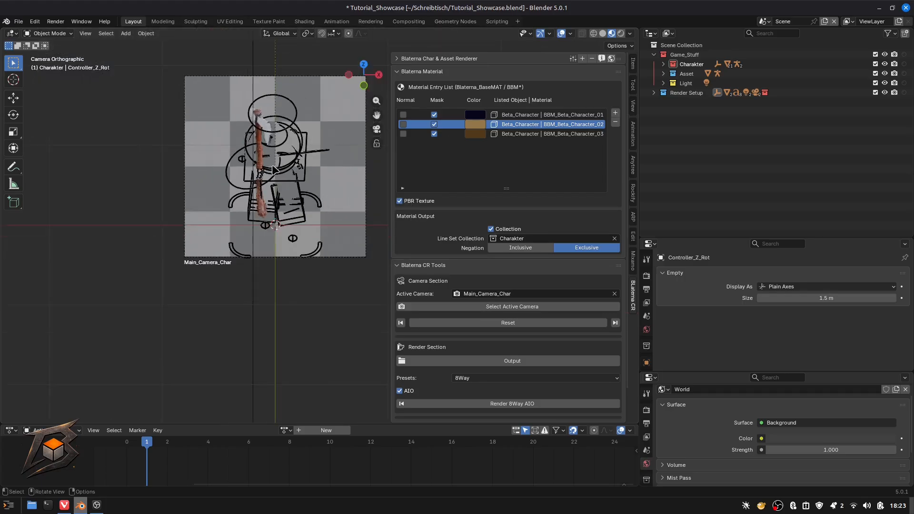
click(260, 142)
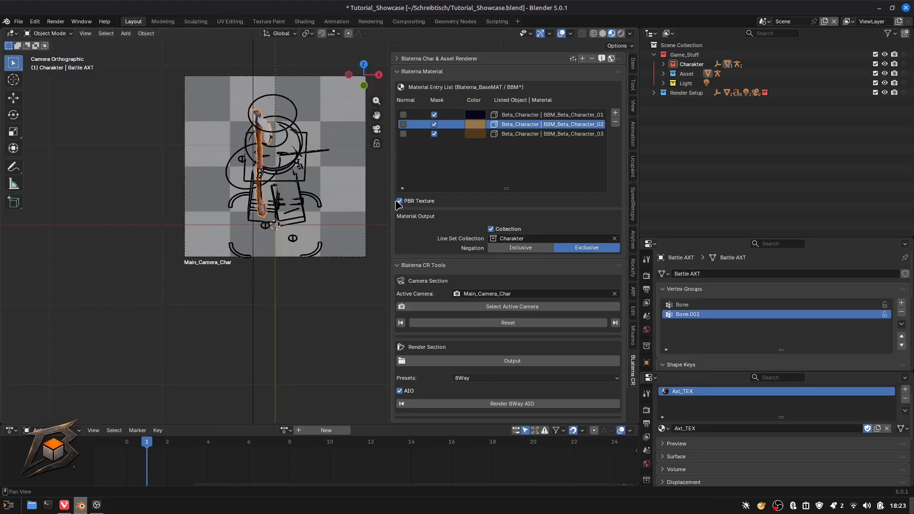
scroll(518, 245, down, 2)
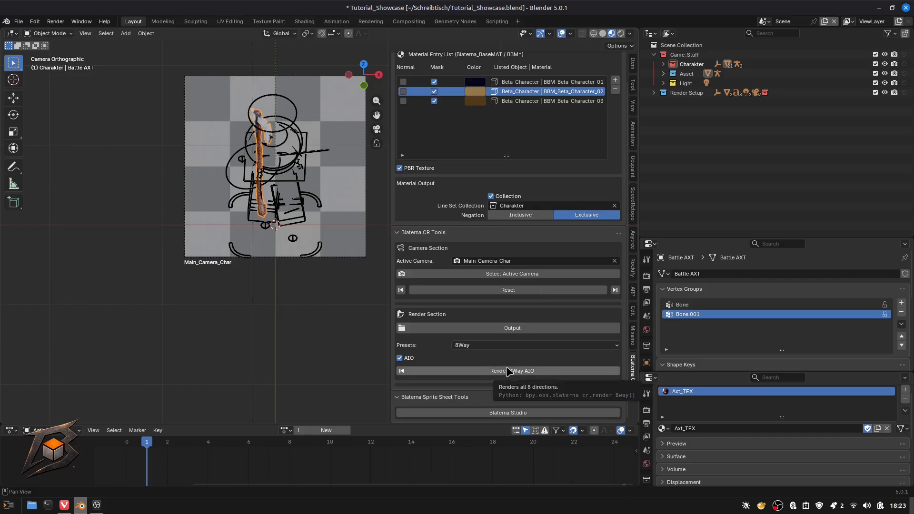
Run the 8Way AIO render of the axe with the name Axt_Tutorial through to completion
click(509, 371)
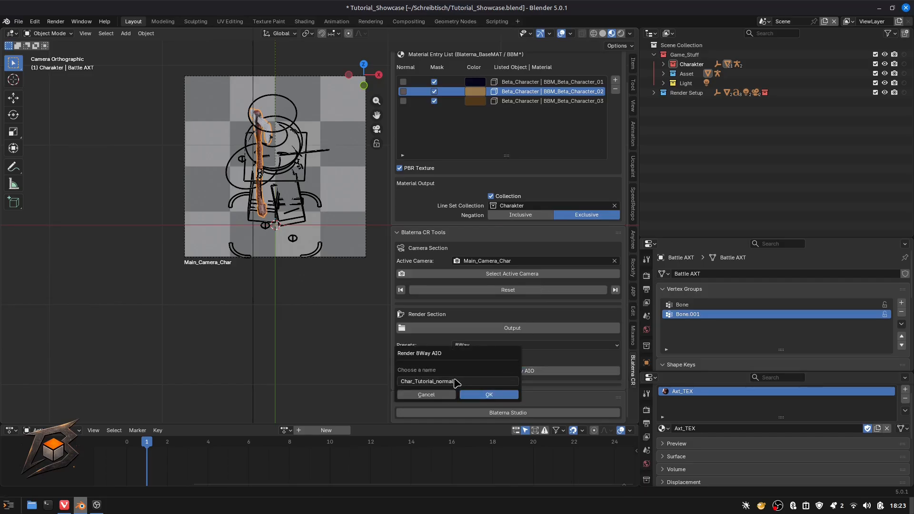
click(410, 382)
click(412, 382)
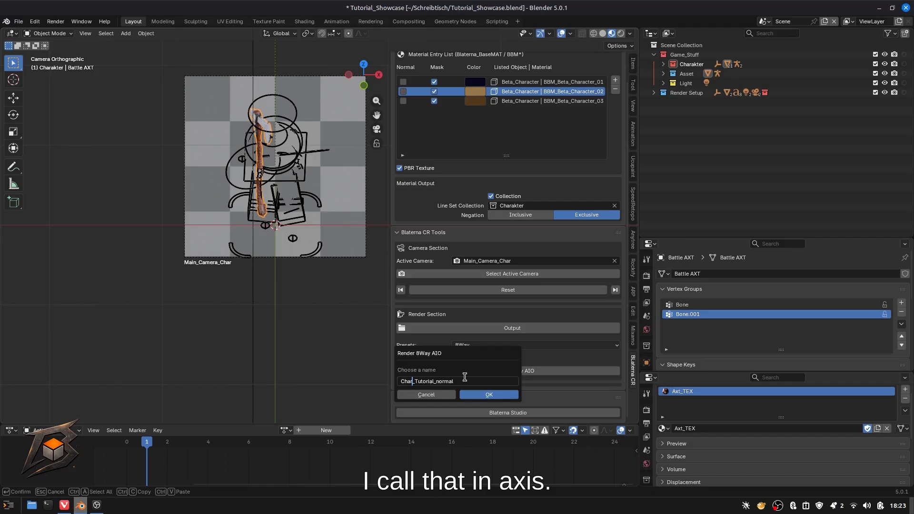
key(BackSpace)
key(BackSpace)
key(BackSpace)
key(BackSpace)
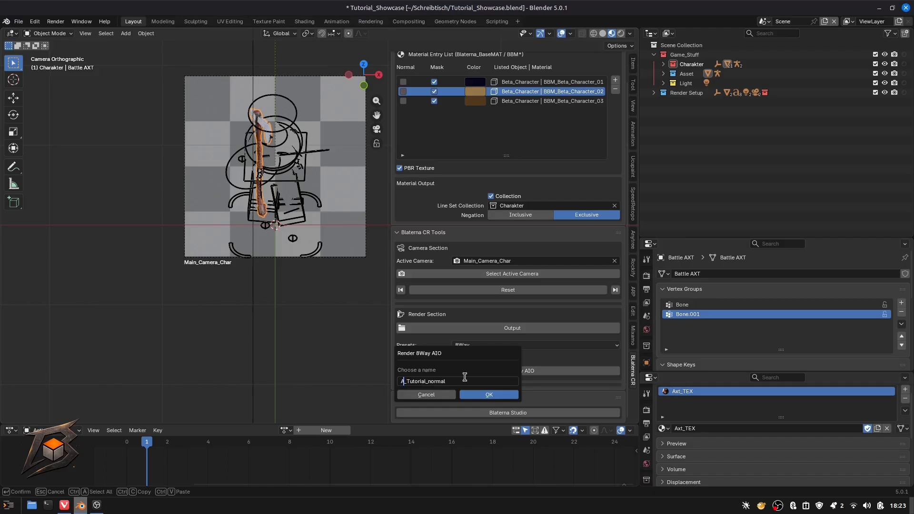
text(Axt)
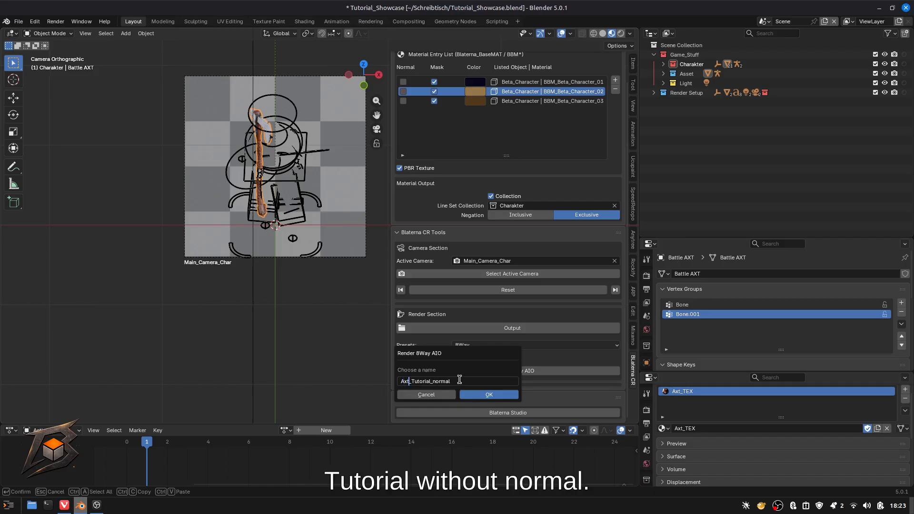
key(BackSpace)
key(BackSpace)
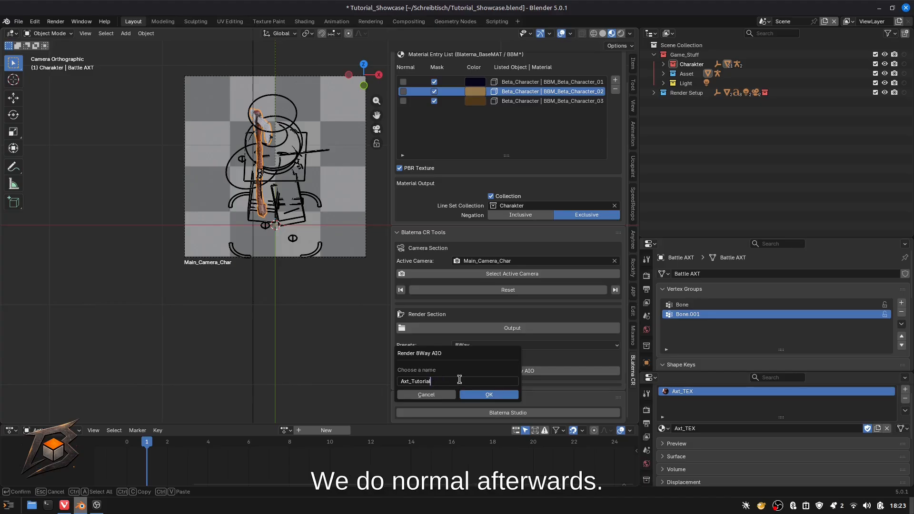
key(Return)
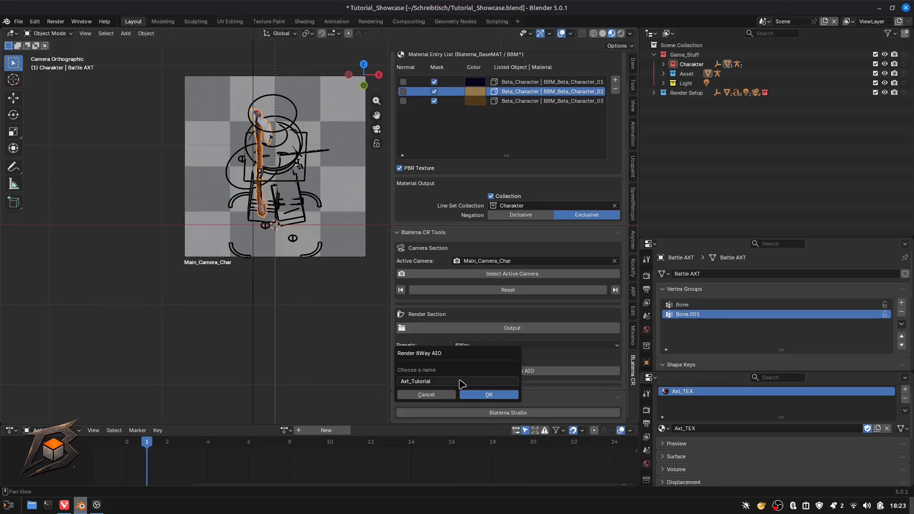
key(Return)
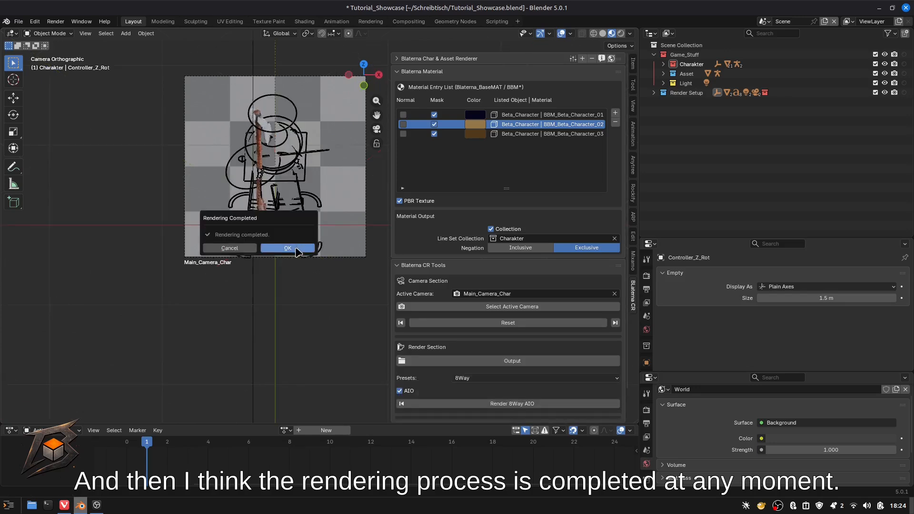
click(287, 248)
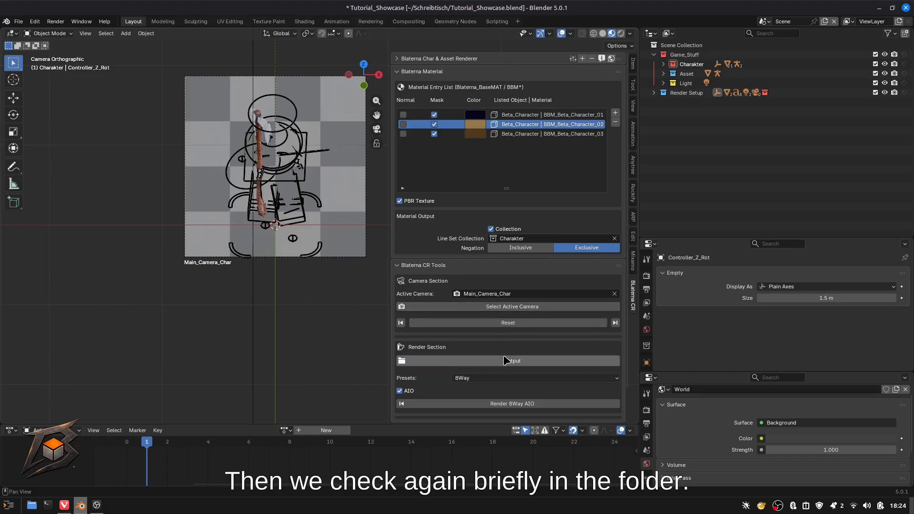
Open the output folder and check the Front renders inside Char_Tutorial and Char_Tutorial_normal
click(509, 363)
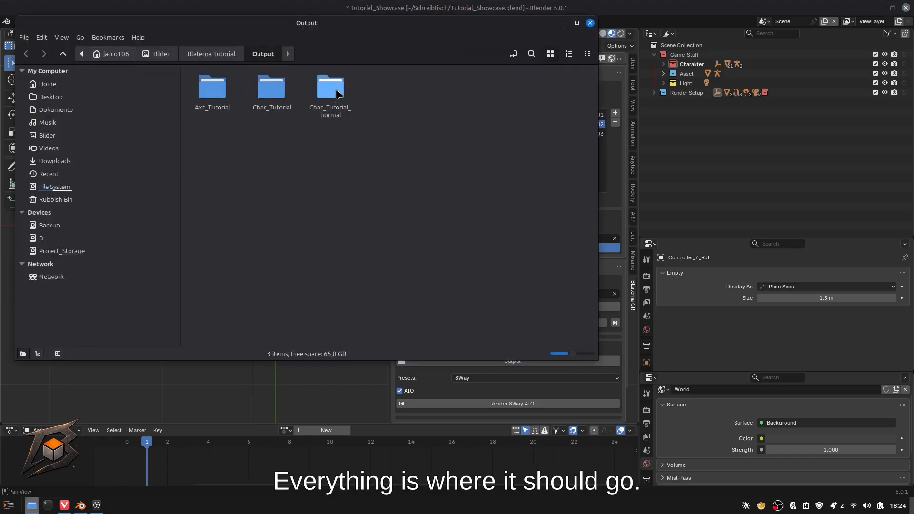
double_click(270, 83)
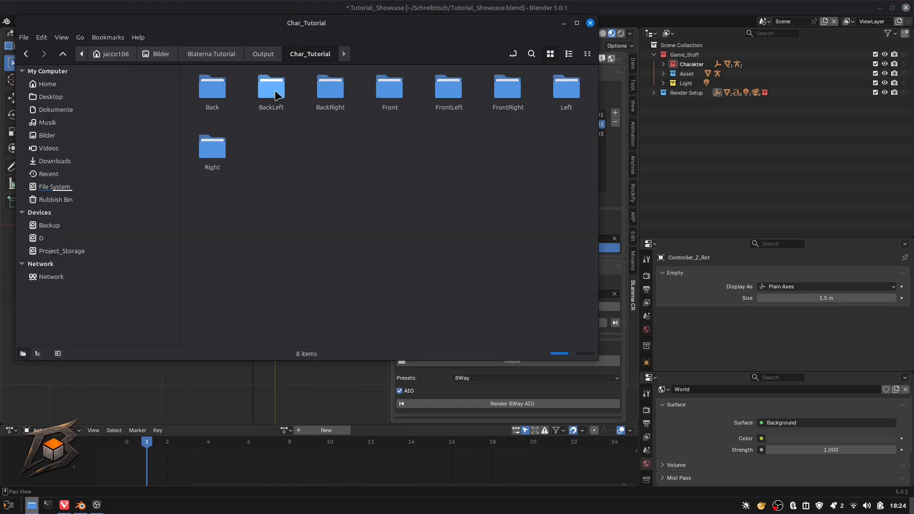
double_click(388, 93)
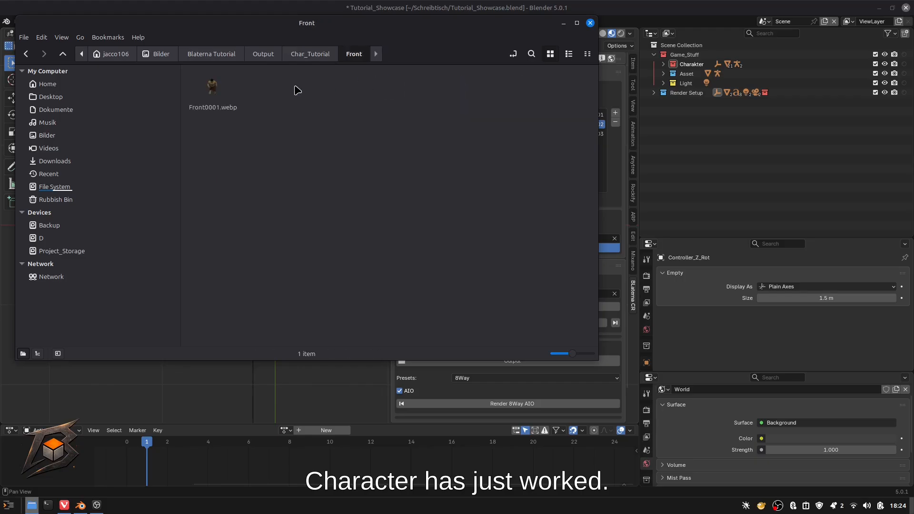
click(62, 53)
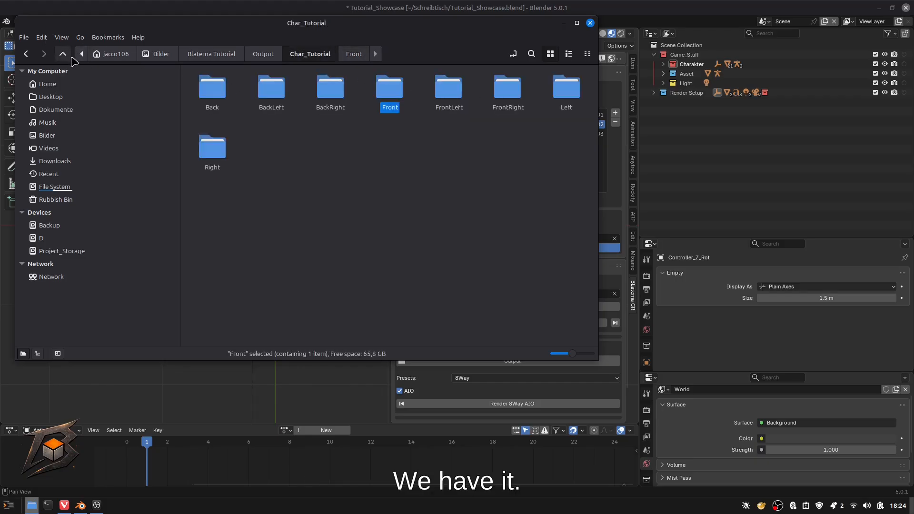
click(62, 53)
double_click(333, 93)
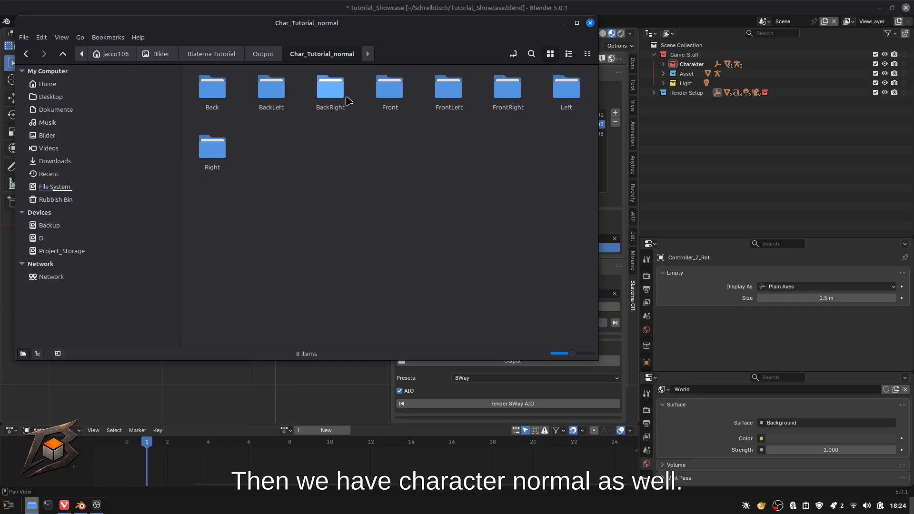
click(389, 91)
double_click(388, 90)
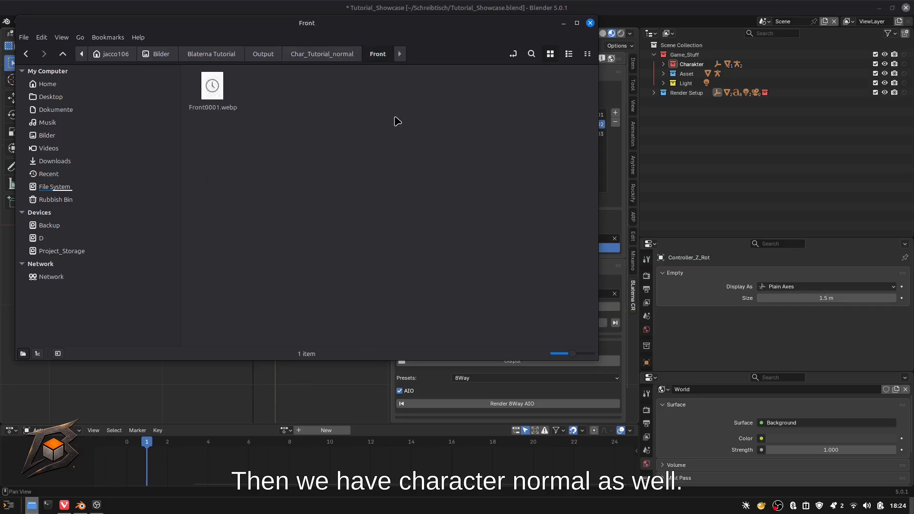
click(62, 53)
click(63, 53)
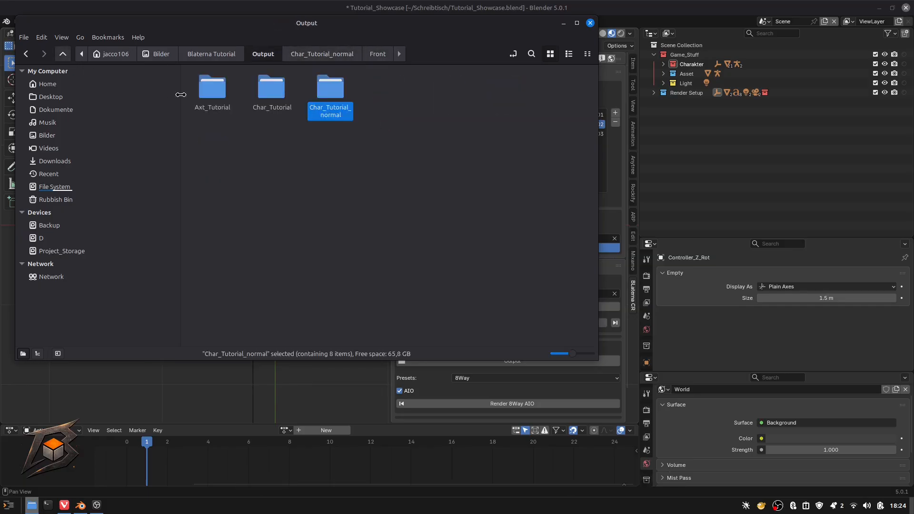
View the axe's Front0001.webp from the Axt_Tutorial folder enlarged, then close the image and the output folder
double_click(213, 94)
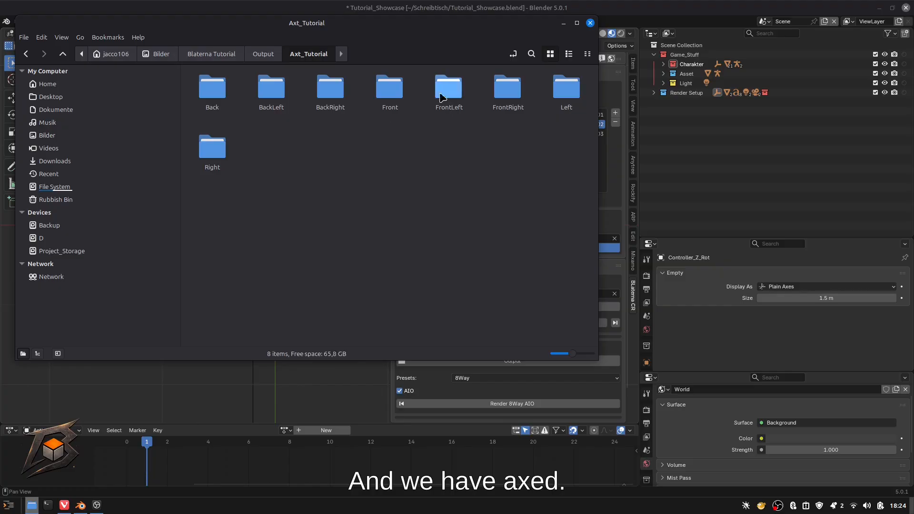
double_click(388, 88)
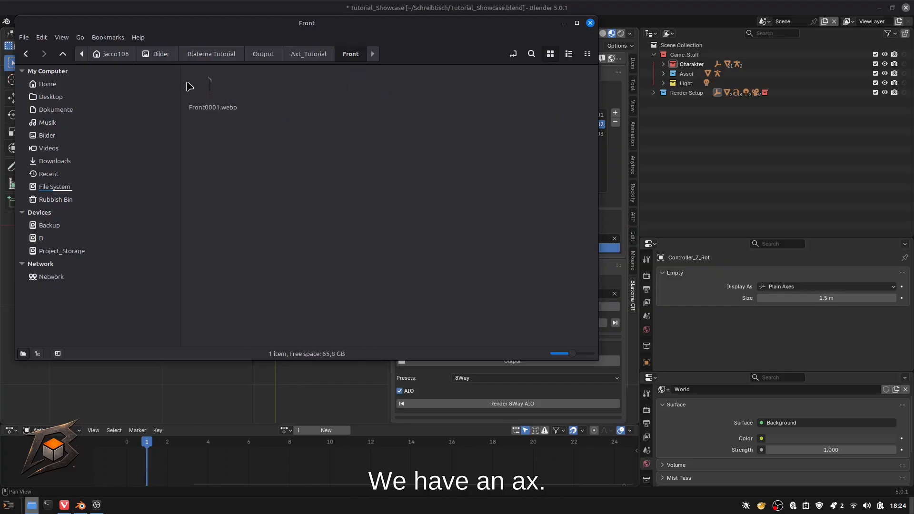
double_click(212, 89)
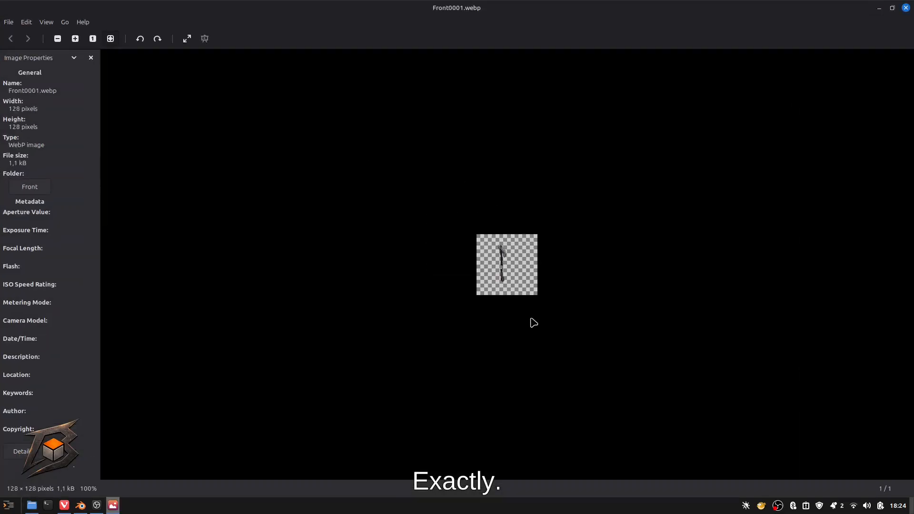
scroll(524, 272, up, 8)
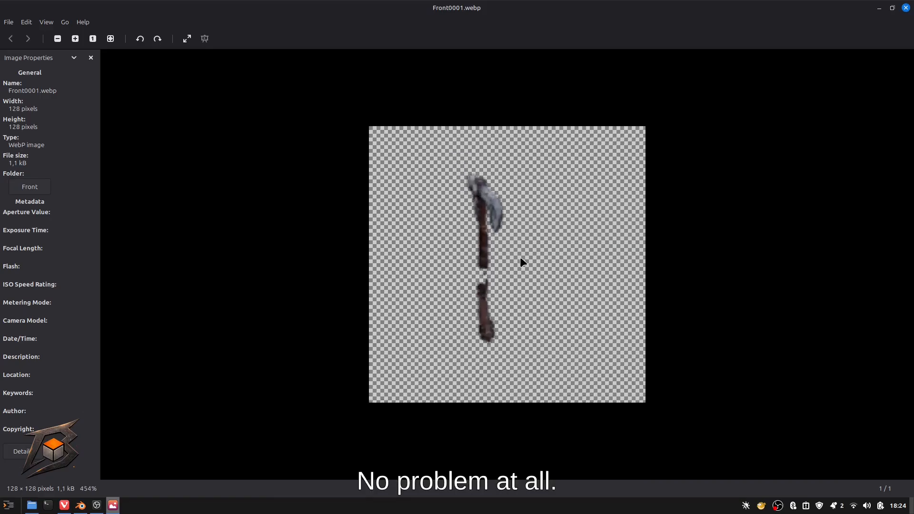
scroll(521, 260, up, 2)
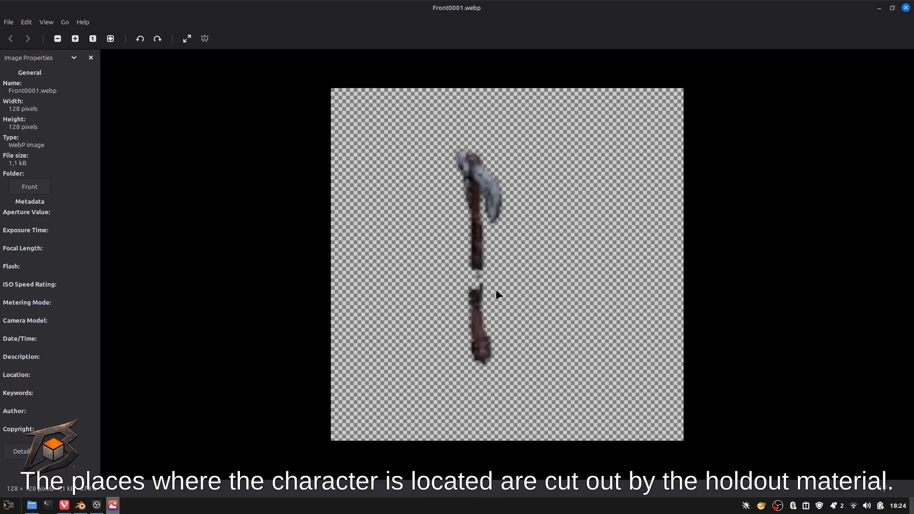
click(907, 8)
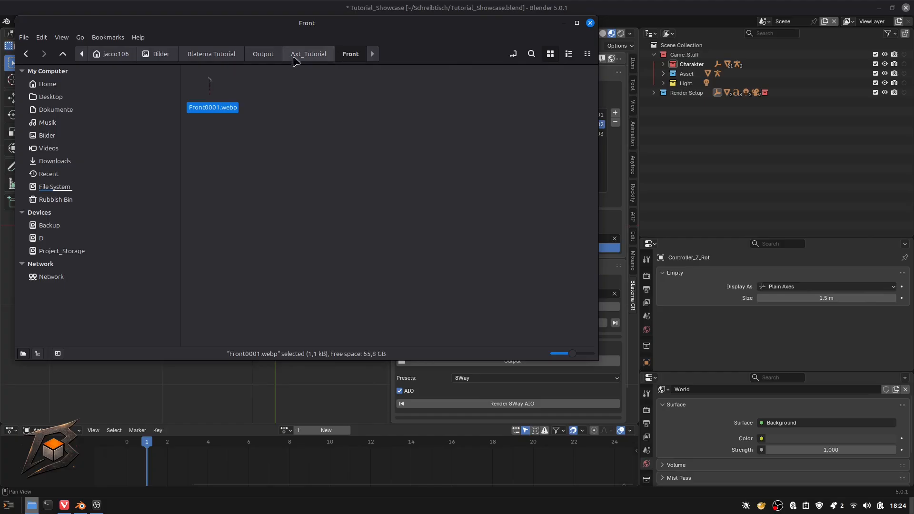
click(263, 54)
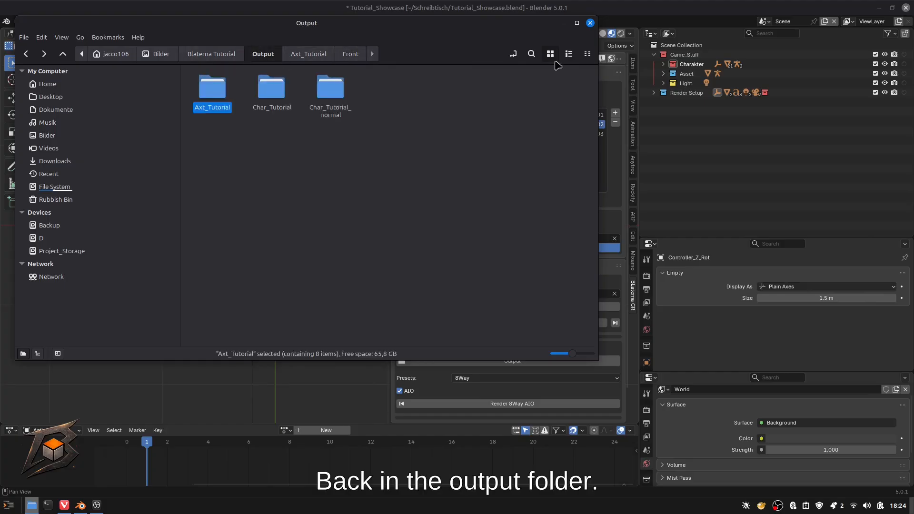
click(590, 23)
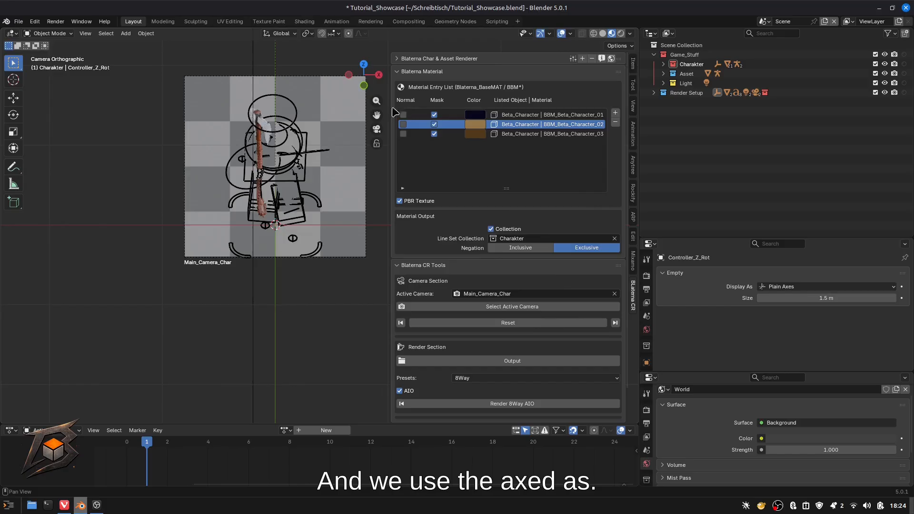
Add the Battle AXT axe to the material entry list and show its material in a Shader Editor split off from the 3D viewport
click(257, 150)
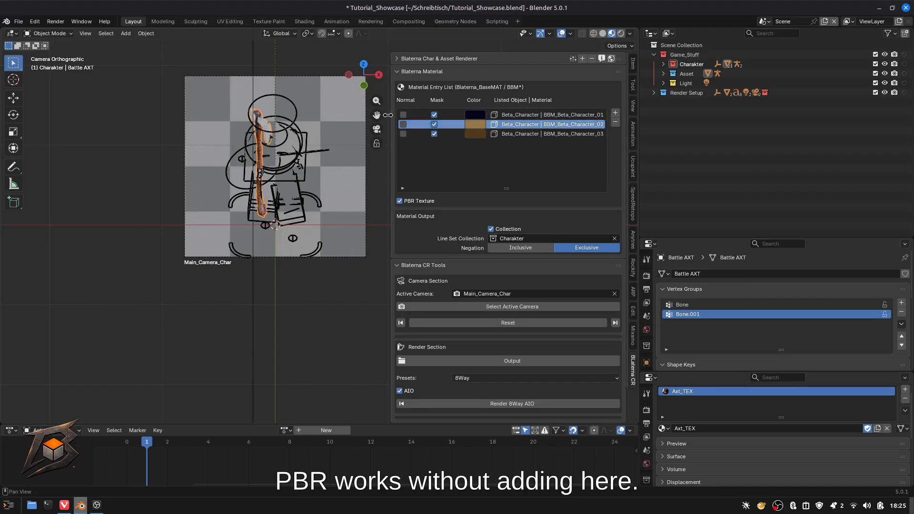
click(616, 113)
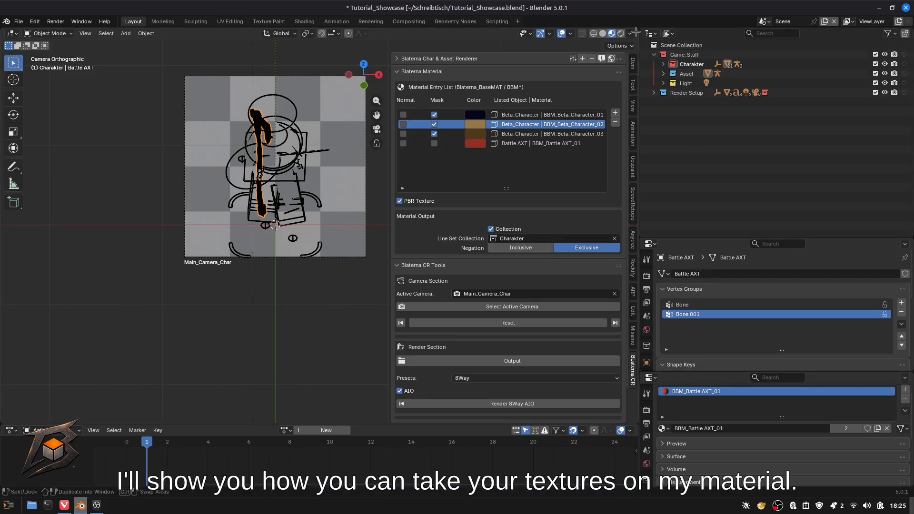
drag(636, 31, 402, 45)
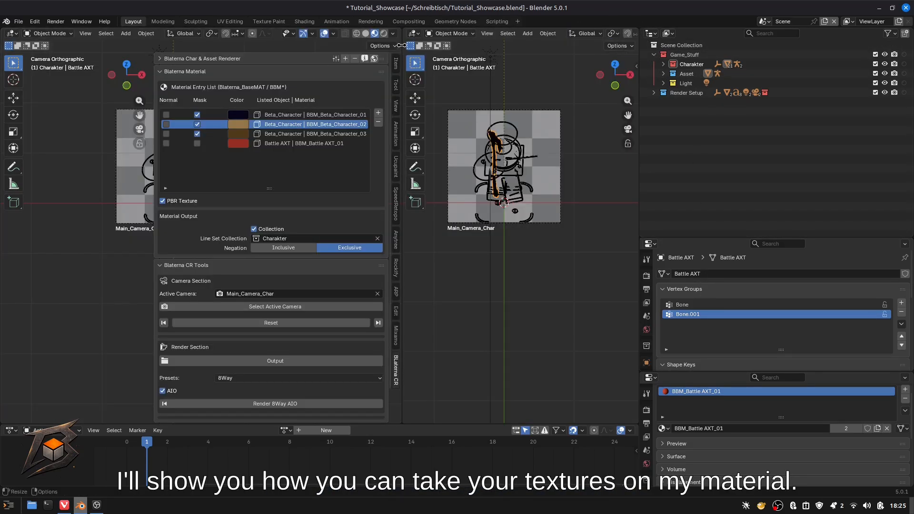
click(413, 33)
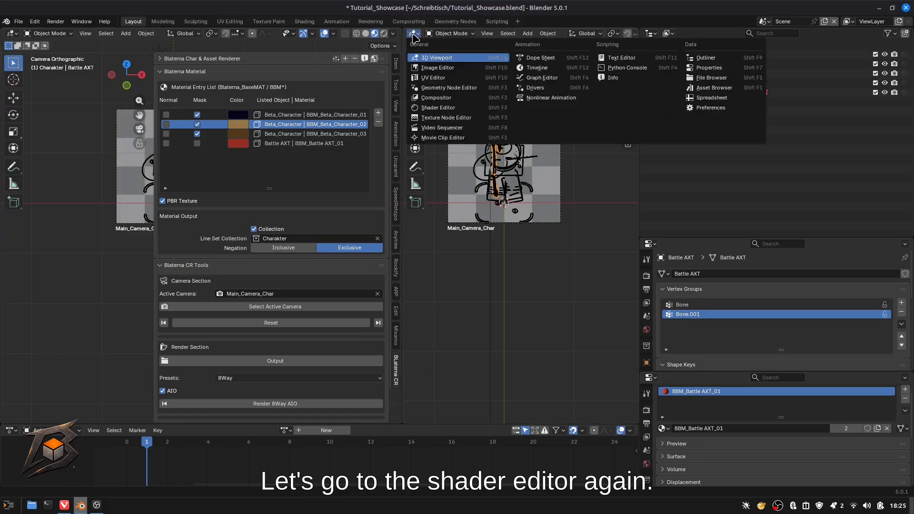
click(456, 109)
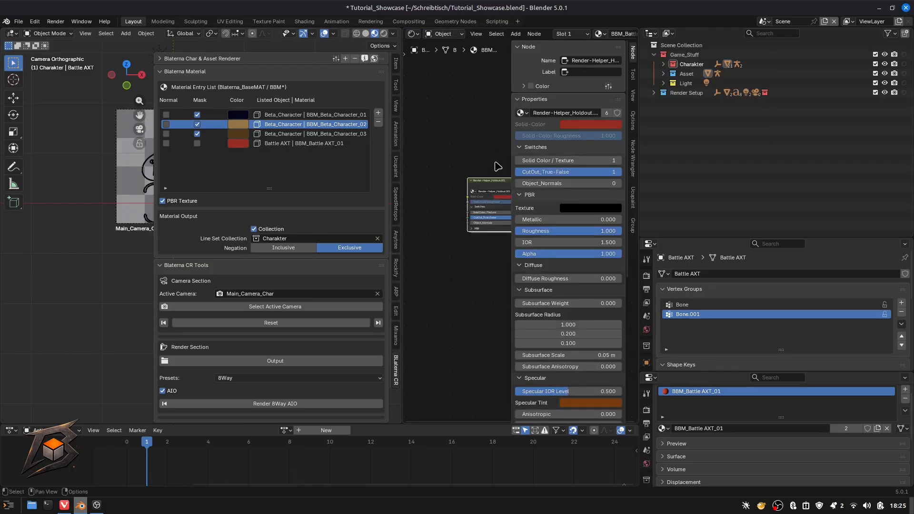
key(n)
scroll(484, 105, up, 4)
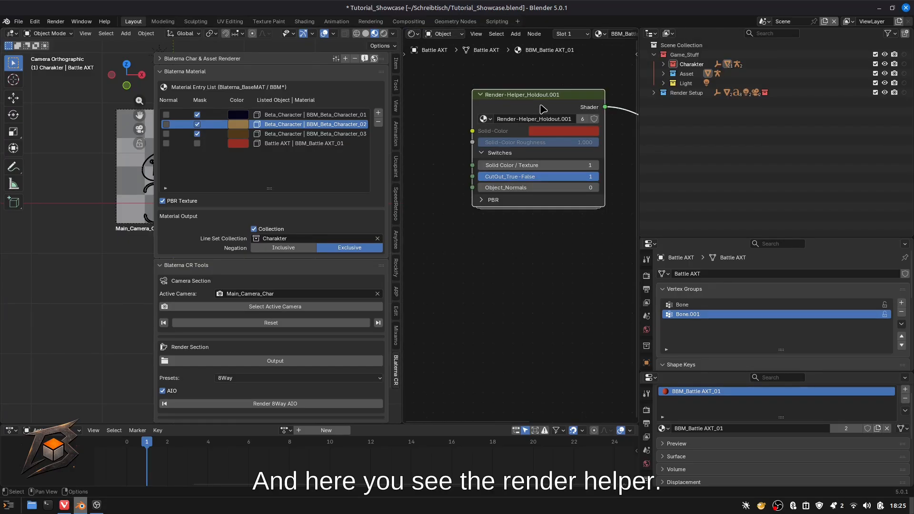
Examine the switches and the expanded PBR inputs of the axe's Render-Helper_Holdout.001 node, then collapse its PBR section
scroll(543, 108, down, 3)
scroll(532, 113, up, 1)
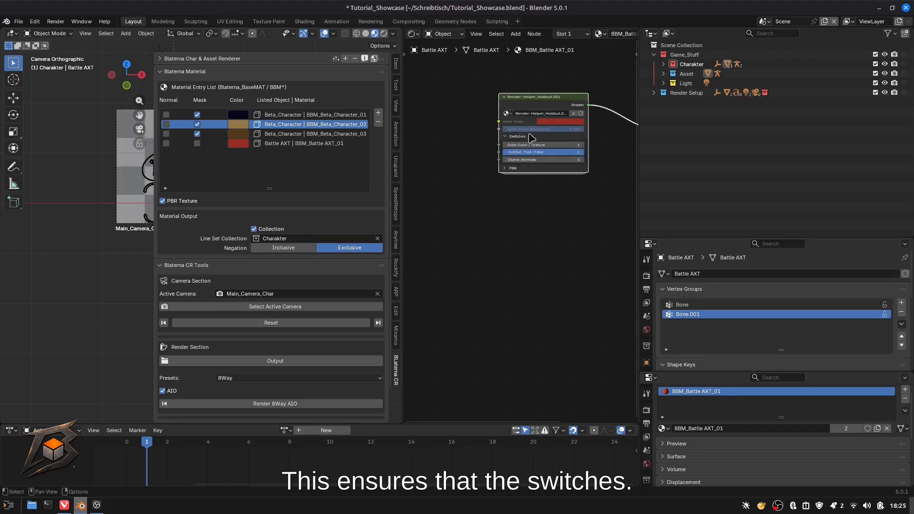
click(506, 169)
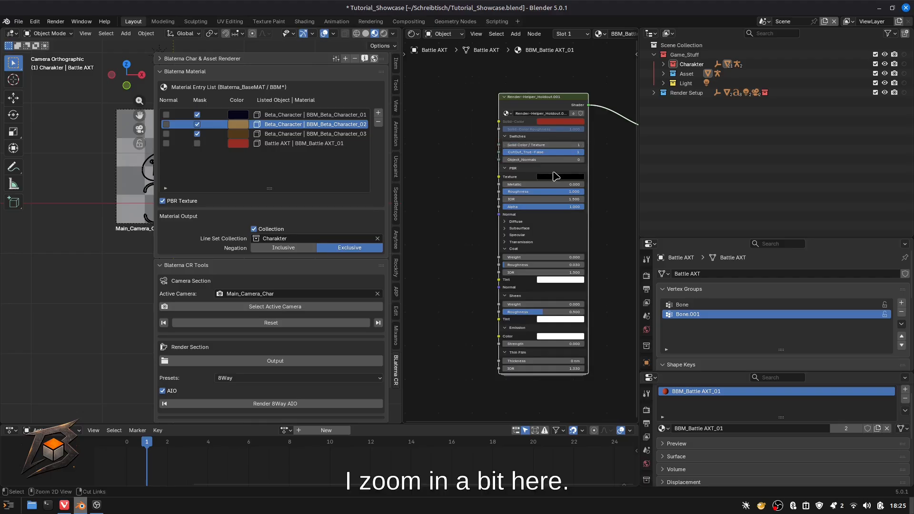
scroll(556, 176, up, 5)
middle_drag(555, 172, 431, 187)
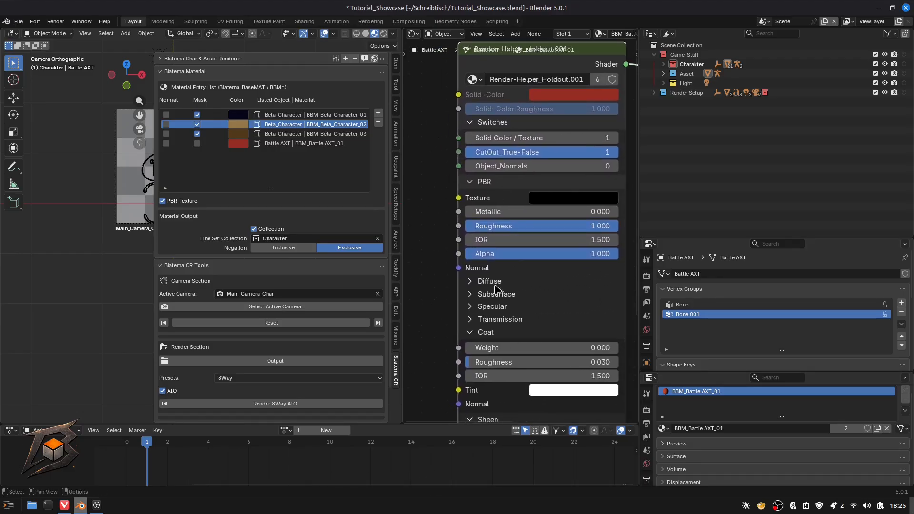
scroll(477, 259, down, 2)
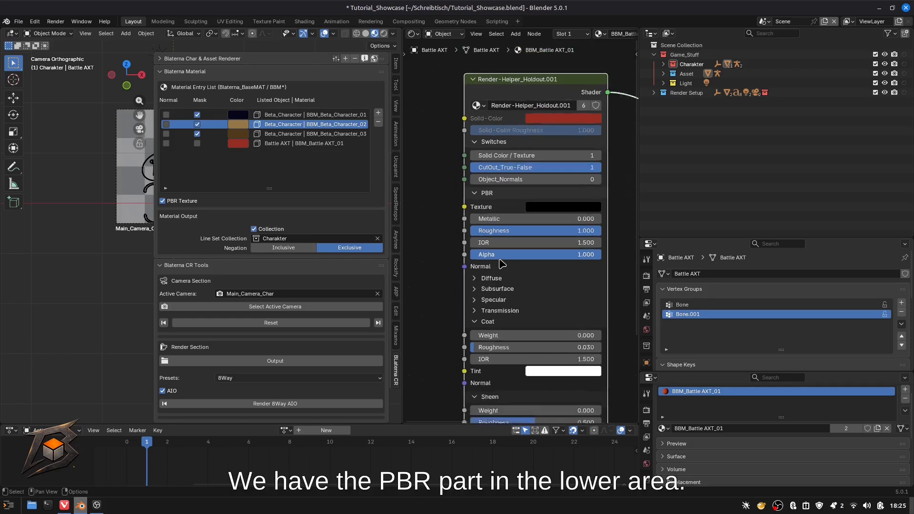
click(478, 199)
click(478, 198)
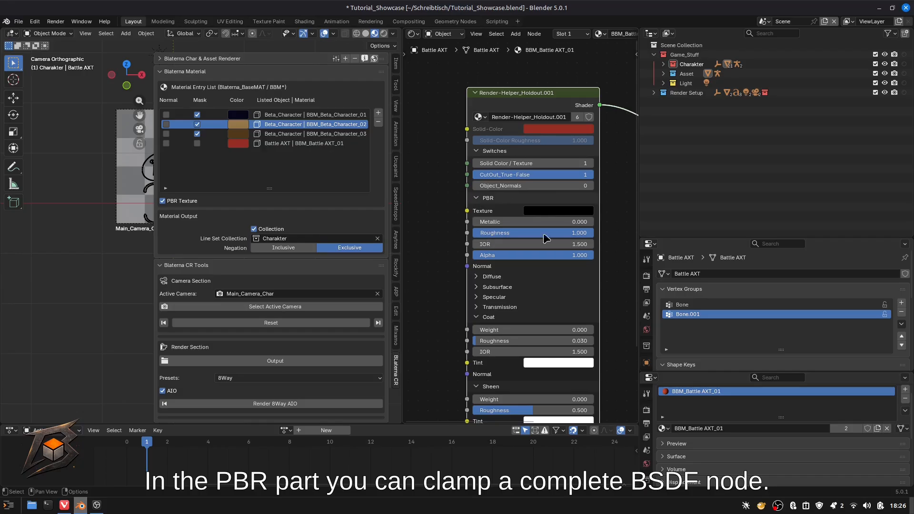
click(477, 199)
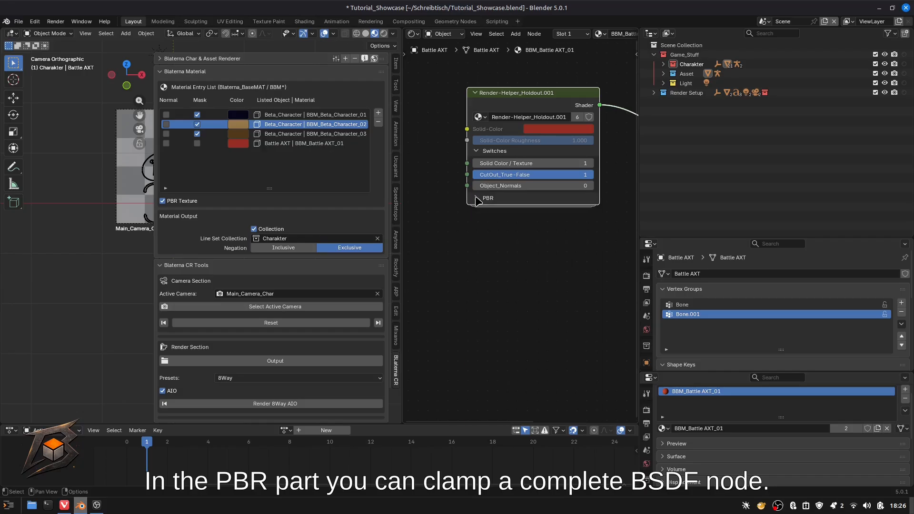
Examine the PBR and Switches sections of the axe's Render-Helper_Holdout.001 node, leaving both collapsed
click(478, 199)
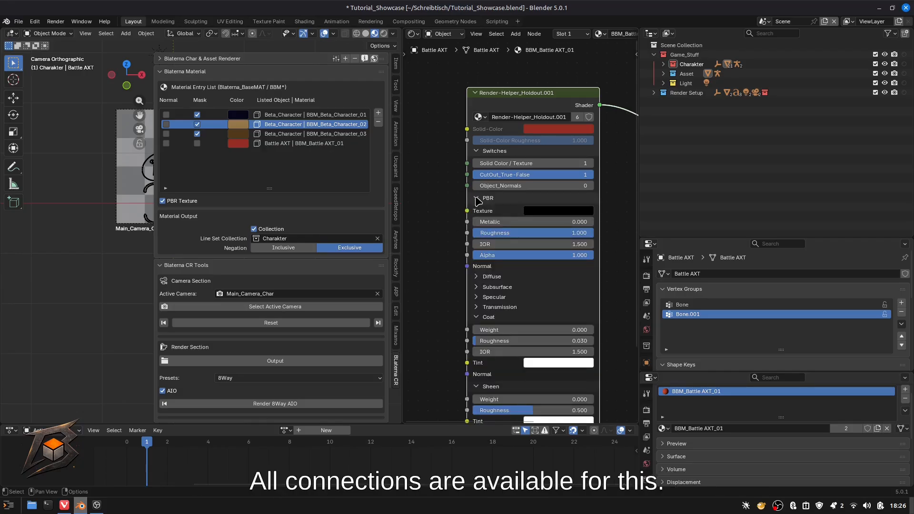
click(477, 199)
click(478, 198)
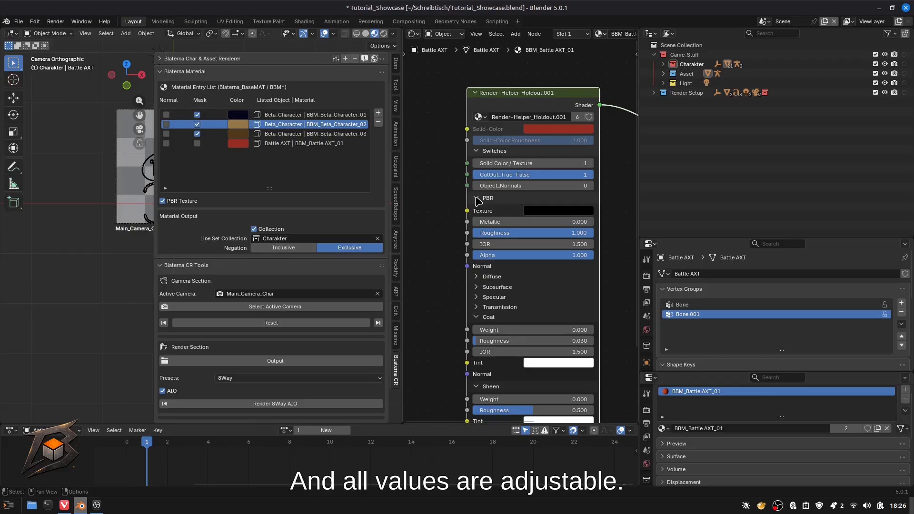
click(478, 198)
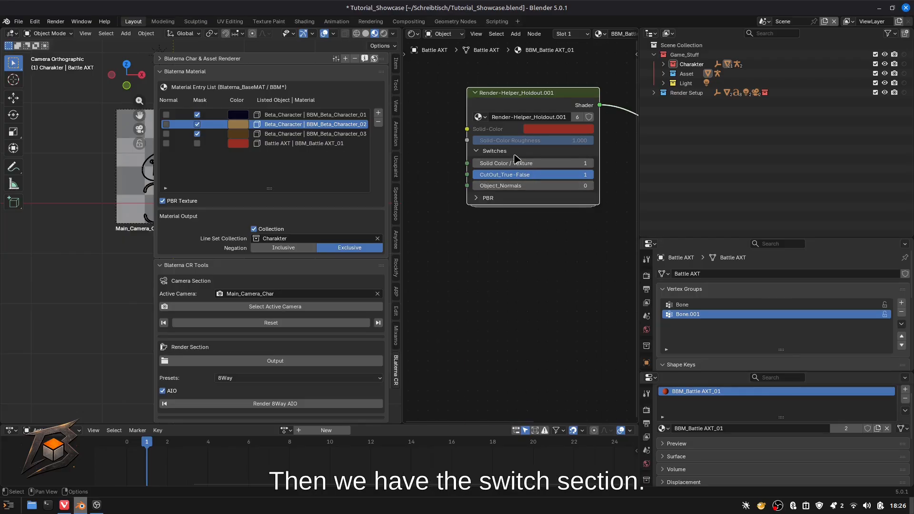
click(477, 151)
click(478, 151)
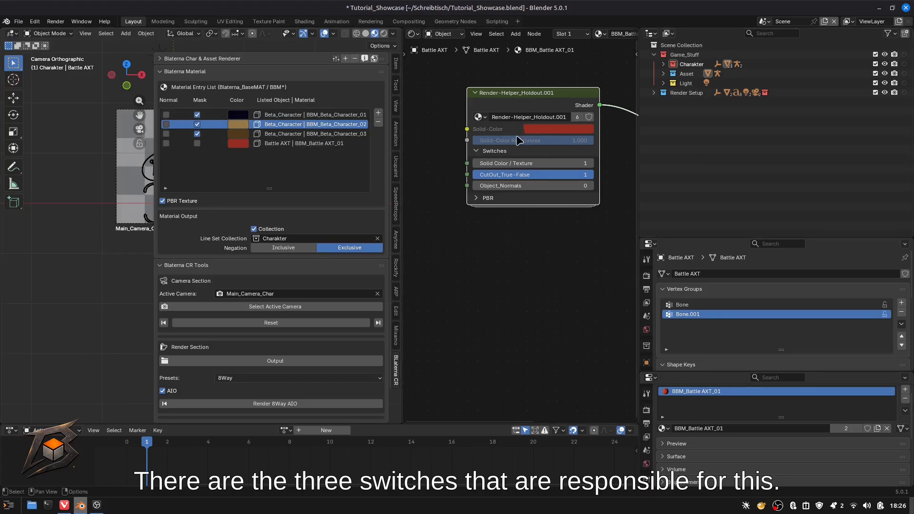
click(491, 151)
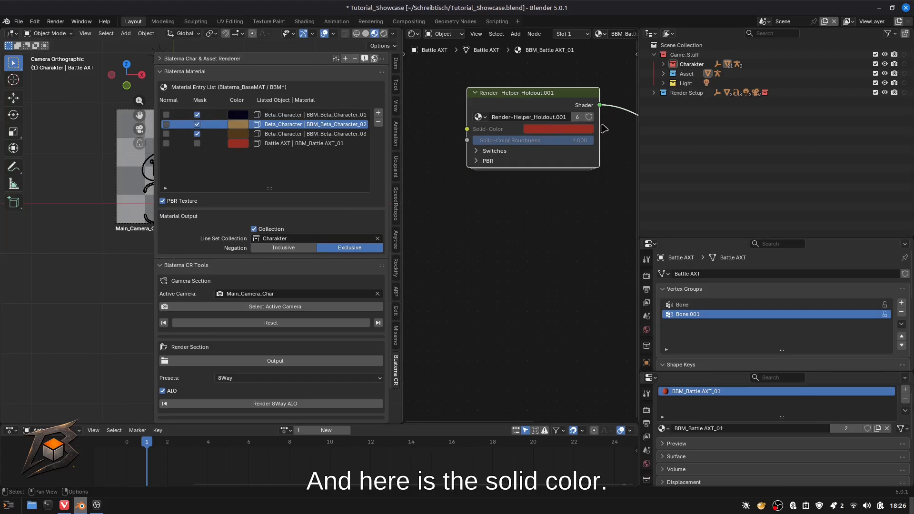
Enter the Render-Helper_Holdout.001 group, enlarge the Shader Editor and examine the node chain that outputs the object normals
key(Tab)
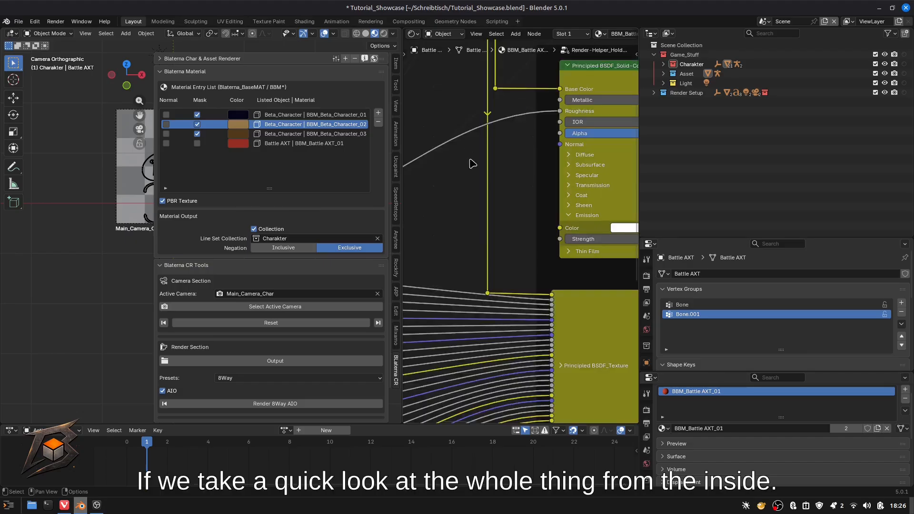
scroll(473, 199, down, 3)
scroll(473, 200, down, 2)
drag(403, 202, 126, 186)
scroll(476, 205, down, 2)
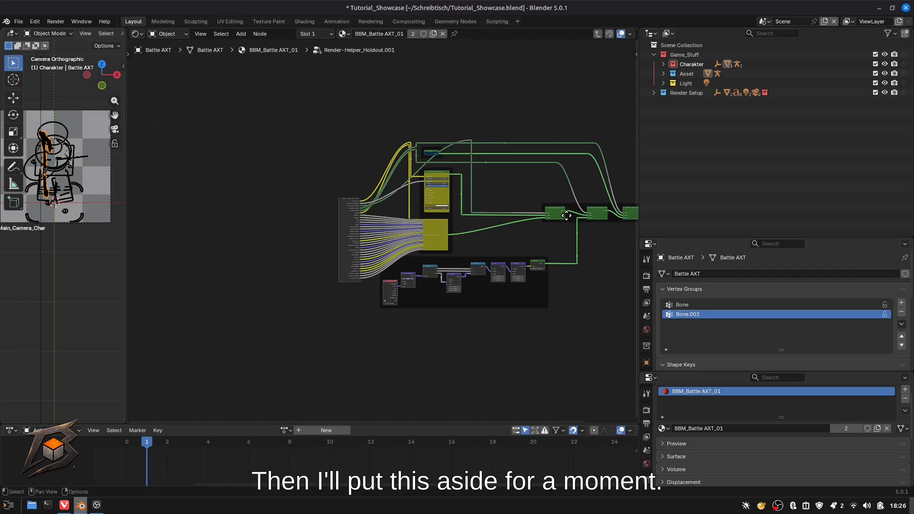
middle_drag(543, 205, 463, 206)
scroll(469, 224, up, 2)
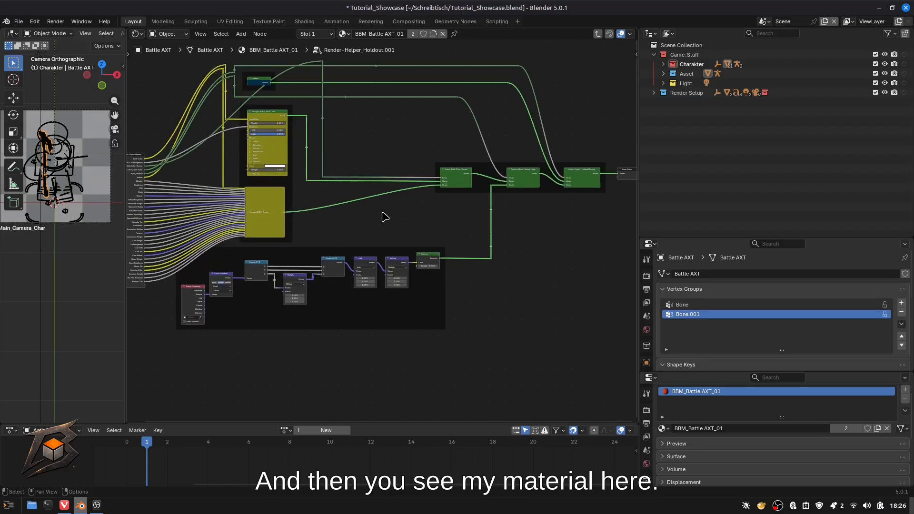
scroll(385, 217, up, 4)
middle_drag(377, 243, 481, 106)
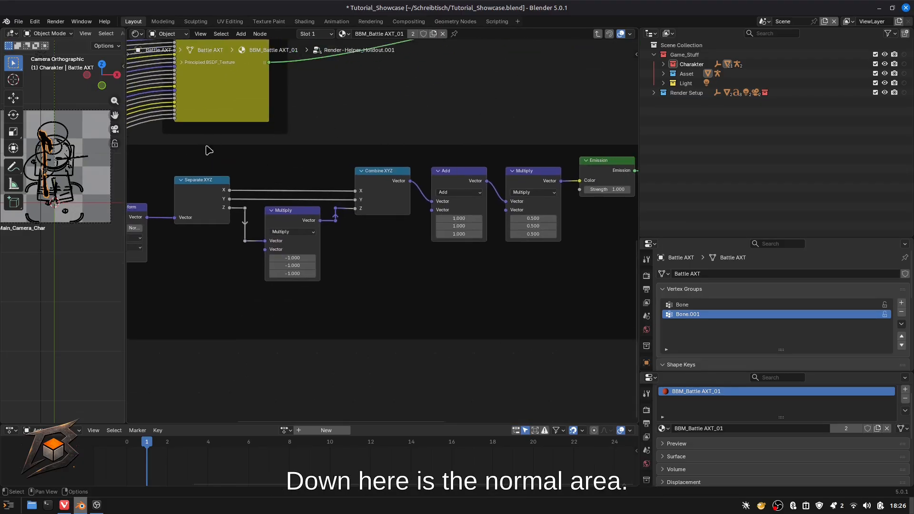
scroll(306, 145, down, 2)
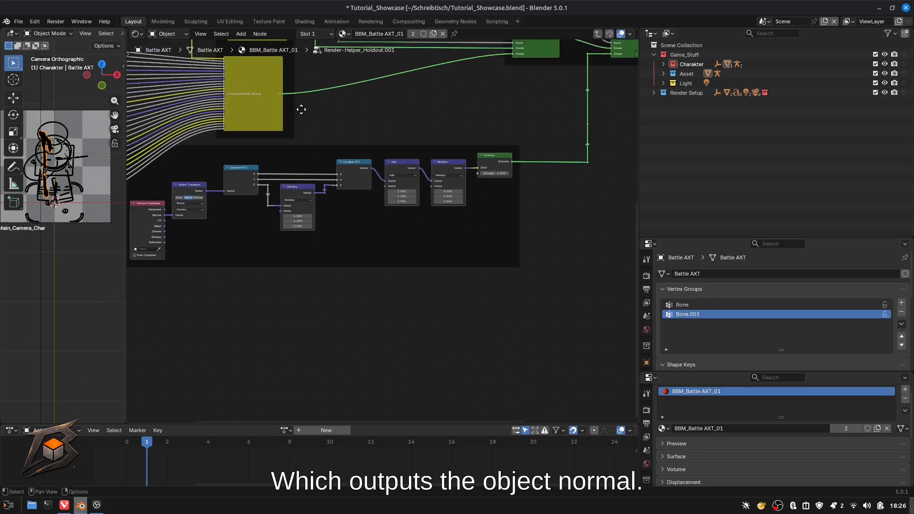
middle_drag(302, 110, 473, 196)
Examine the group's PBR inputs, its texture and solid-color Principled BSDF nodes and its Holdout node, and leave the group
scroll(214, 119, up, 2)
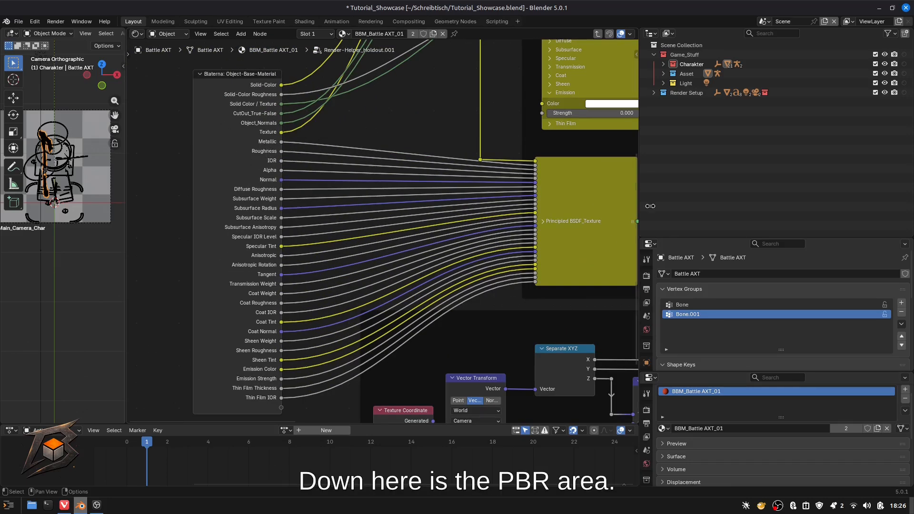
middle_drag(602, 198, 461, 242)
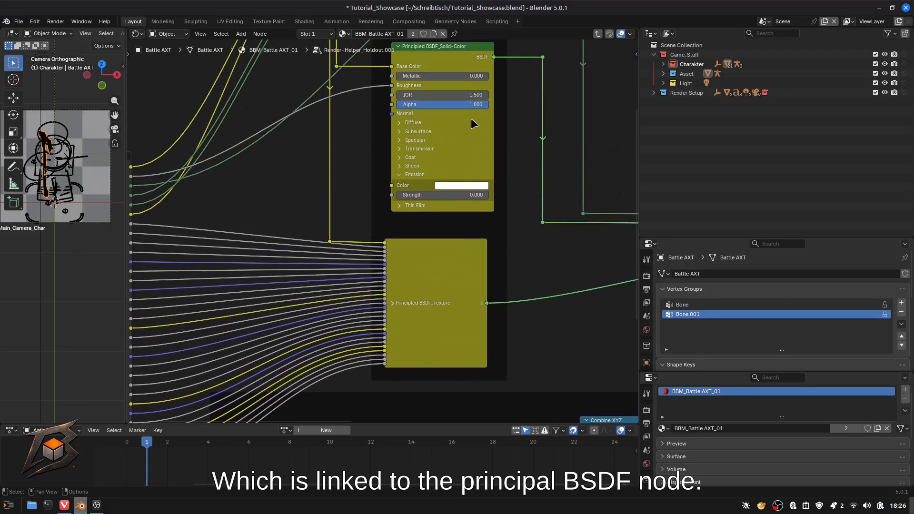
middle_drag(466, 117, 478, 231)
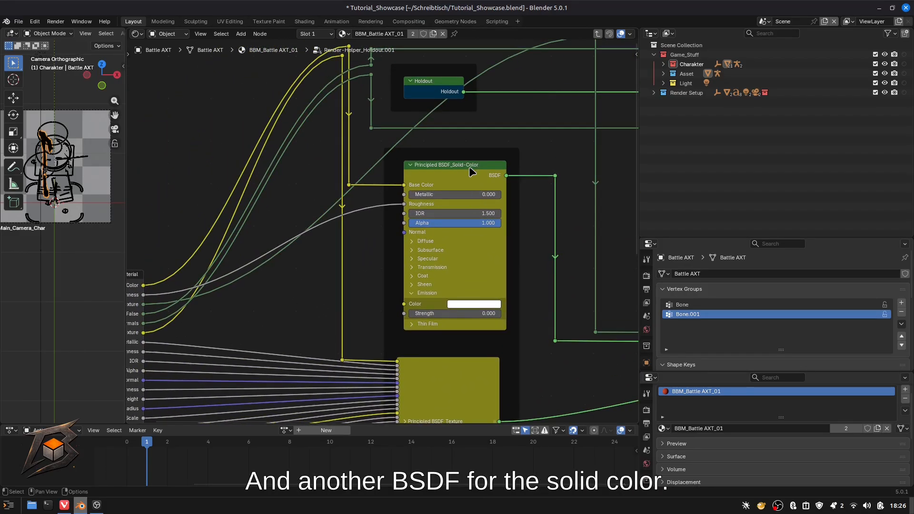
scroll(461, 168, down, 3)
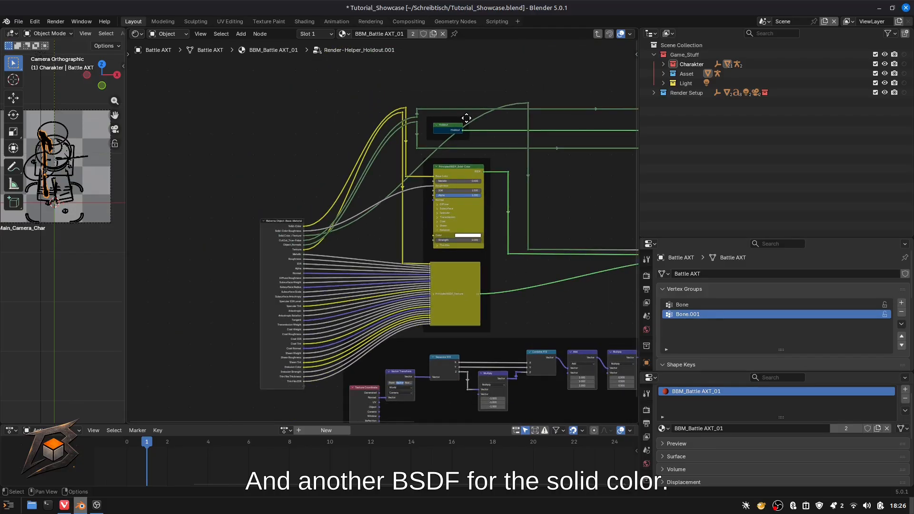
scroll(462, 130, up, 4)
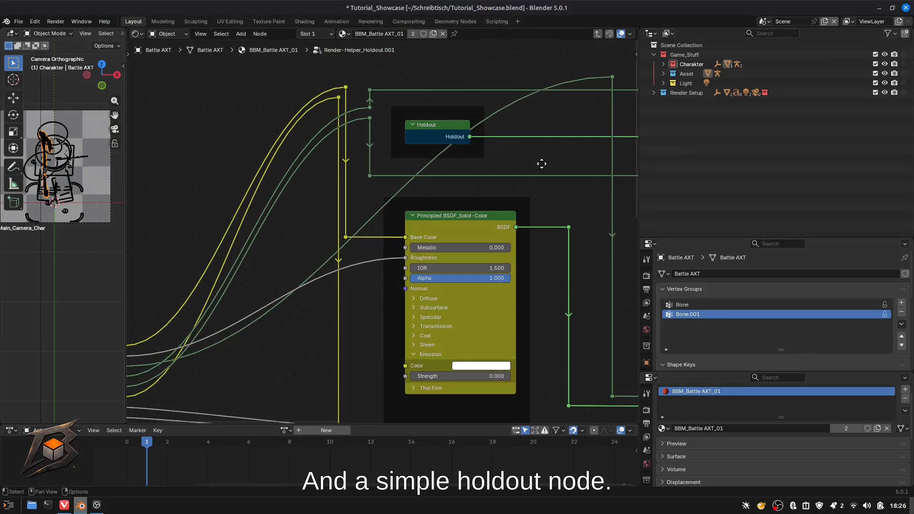
middle_drag(541, 159, 359, 129)
scroll(574, 198, down, 4)
middle_drag(364, 173, 506, 126)
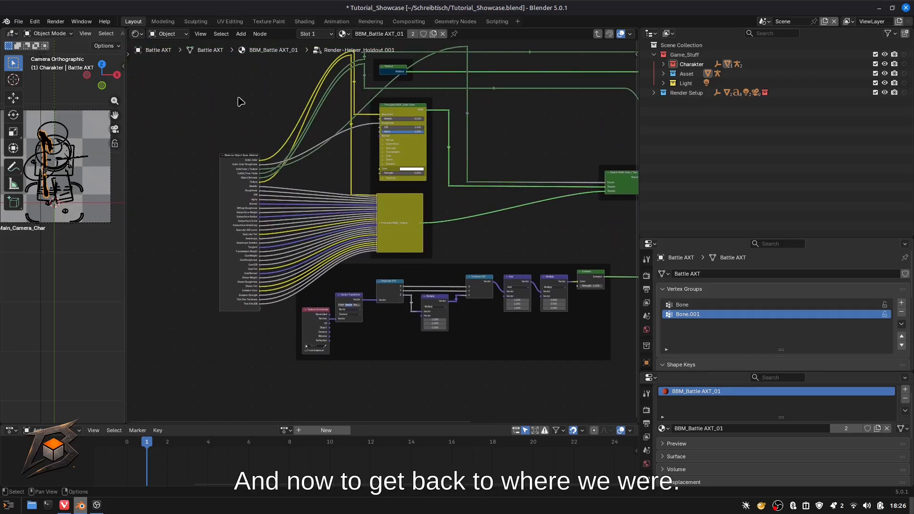
key(Tab)
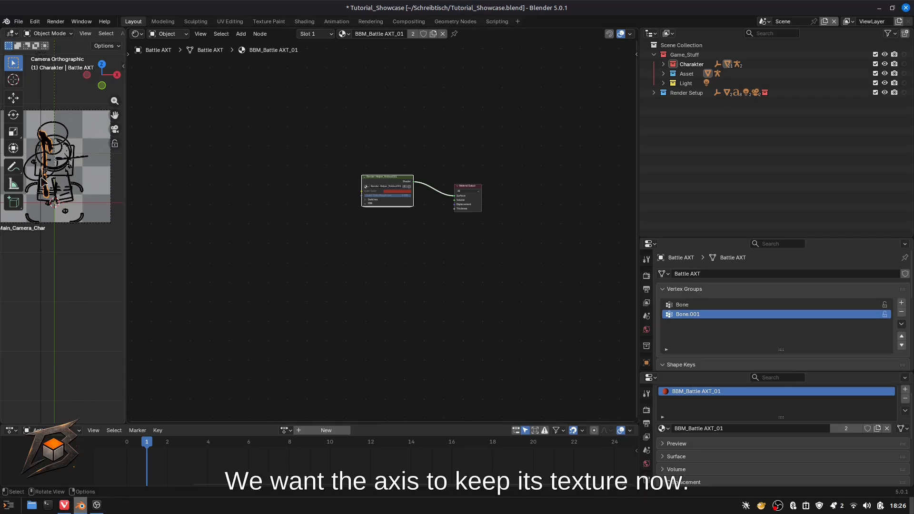
Add a second material slot to the Battle AXT and assign the existing Axt_TEX material to it
scroll(53, 167, up, 3)
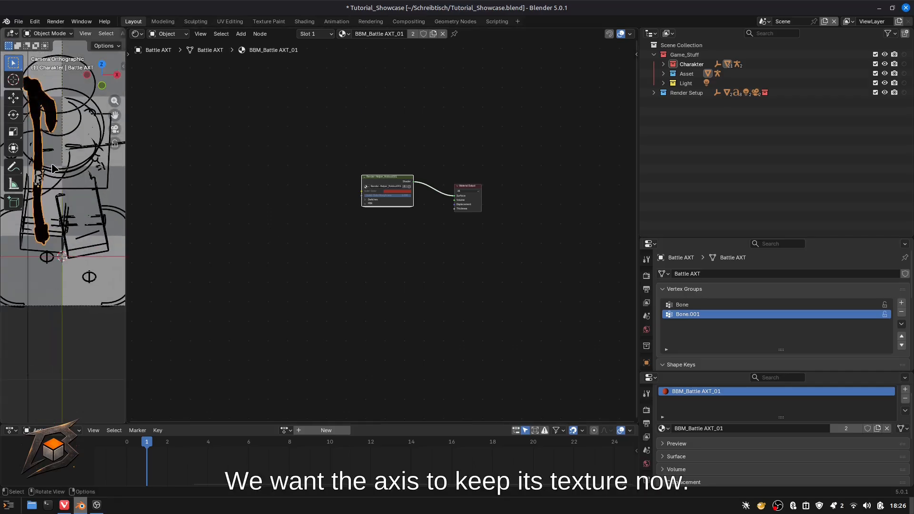
click(906, 391)
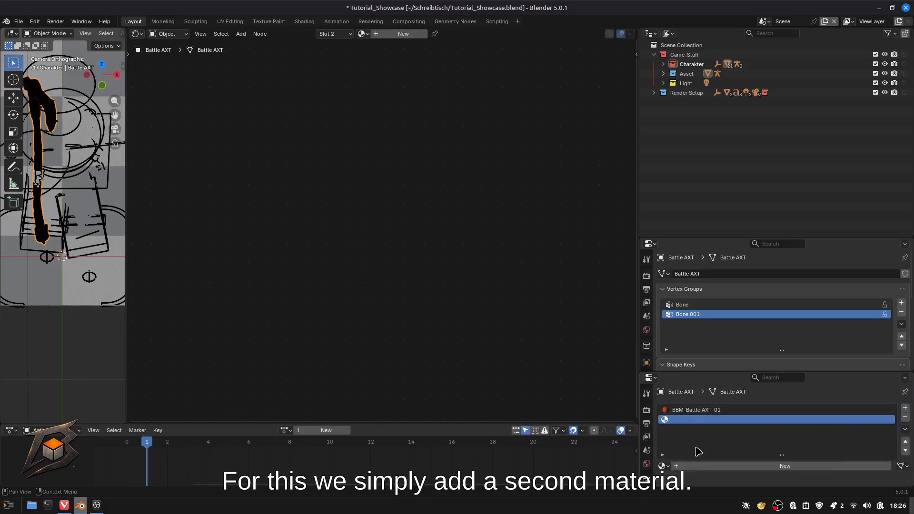
click(662, 467)
click(690, 355)
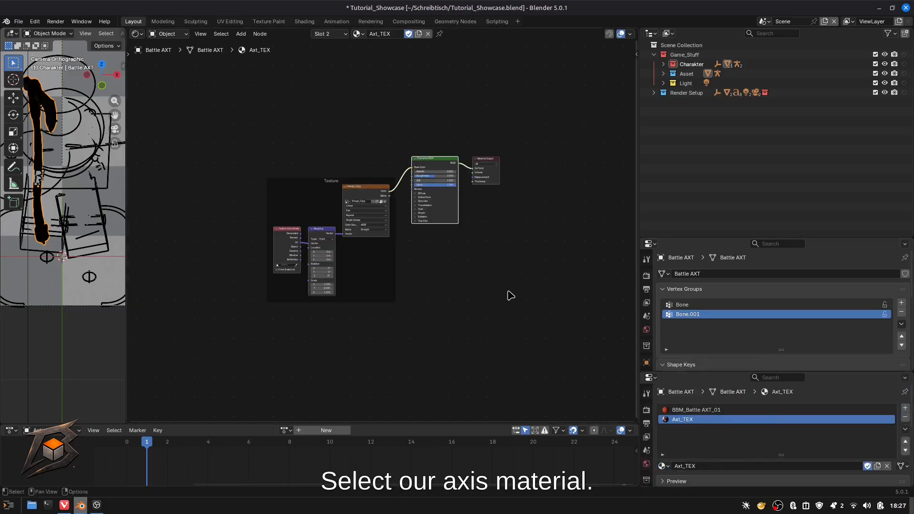
Copy the Texture frame with its nodes from Axt_TEX and paste it into the BBM_Battle AXT_01 material
drag(232, 119, 409, 353)
right_click(325, 181)
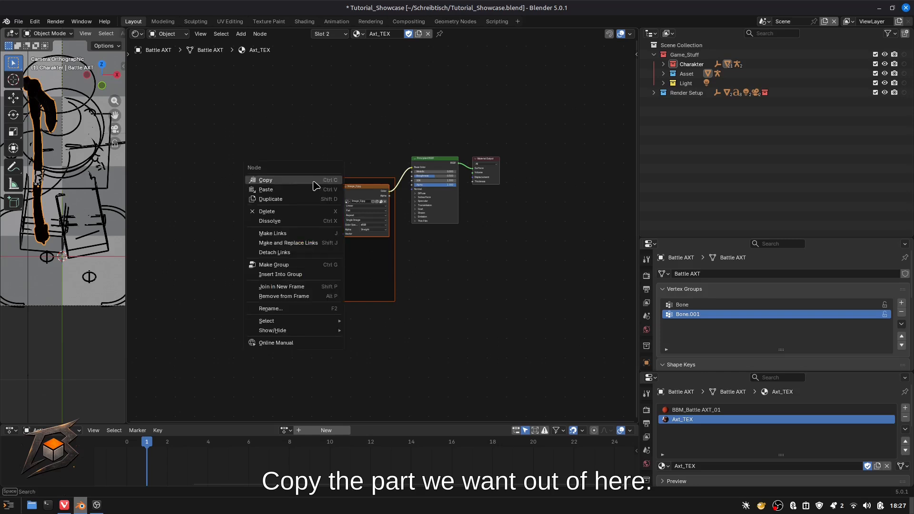
click(325, 184)
click(683, 411)
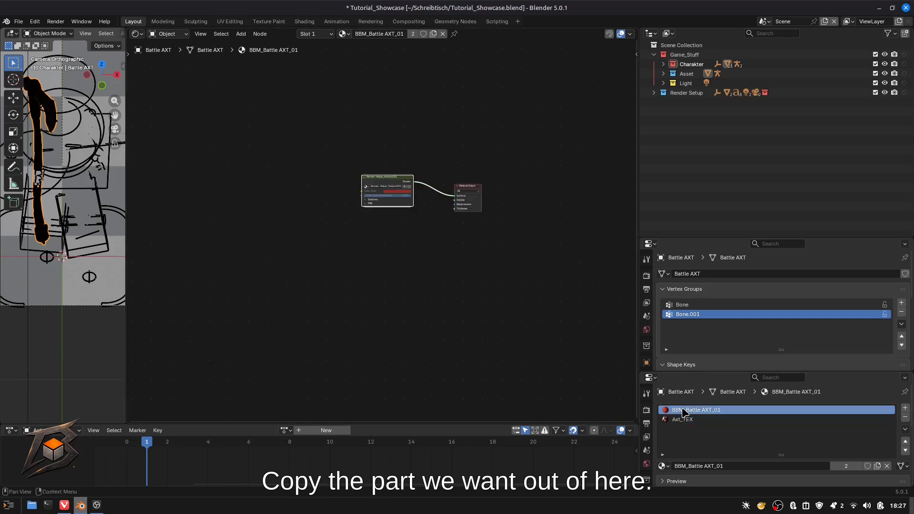
right_click(311, 195)
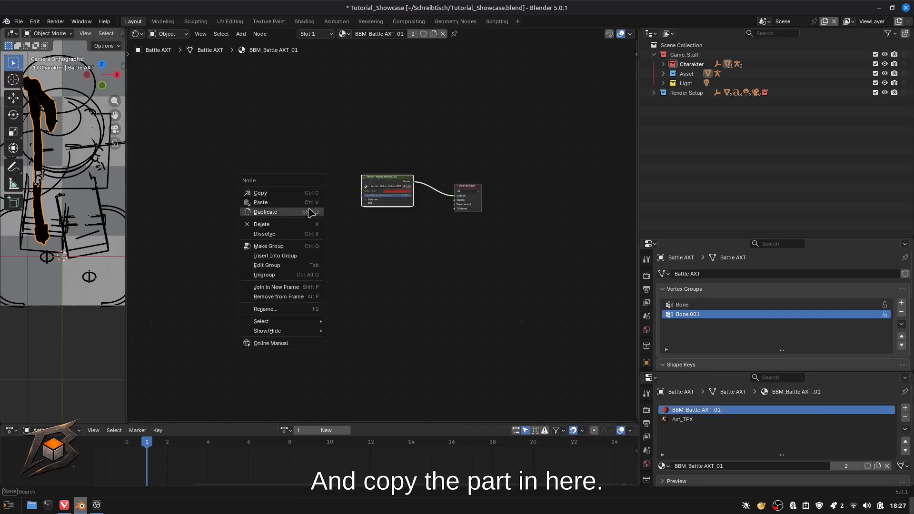
click(261, 202)
Place the pasted Texture frame to the left of the Render-Helper_Holdout.001 node
drag(311, 59, 255, 106)
middle_drag(416, 160, 382, 234)
drag(282, 105, 223, 244)
scroll(306, 302, up, 2)
scroll(288, 226, up, 2)
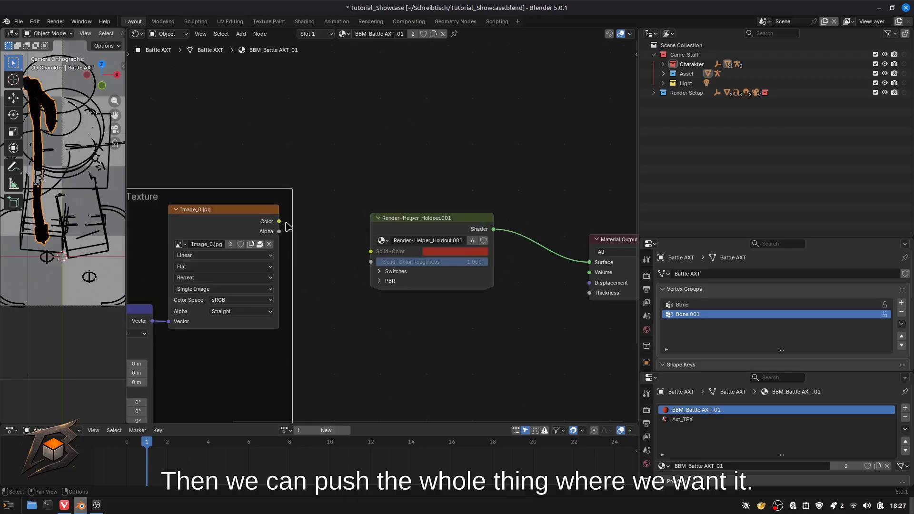
Link the Image_0.jpg Color output to the Render-Helper node's PBR Texture input and move the Texture frame closer to that node
drag(280, 222, 328, 241)
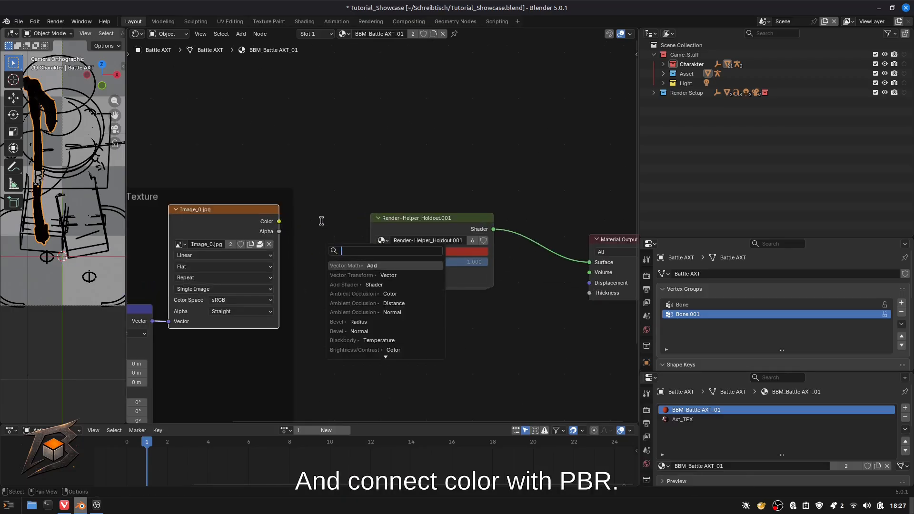
click(381, 281)
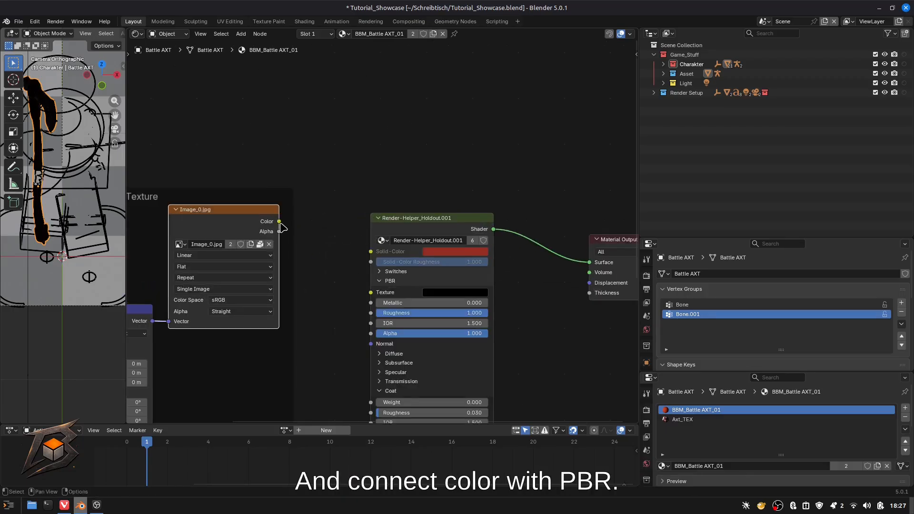
drag(279, 221, 371, 292)
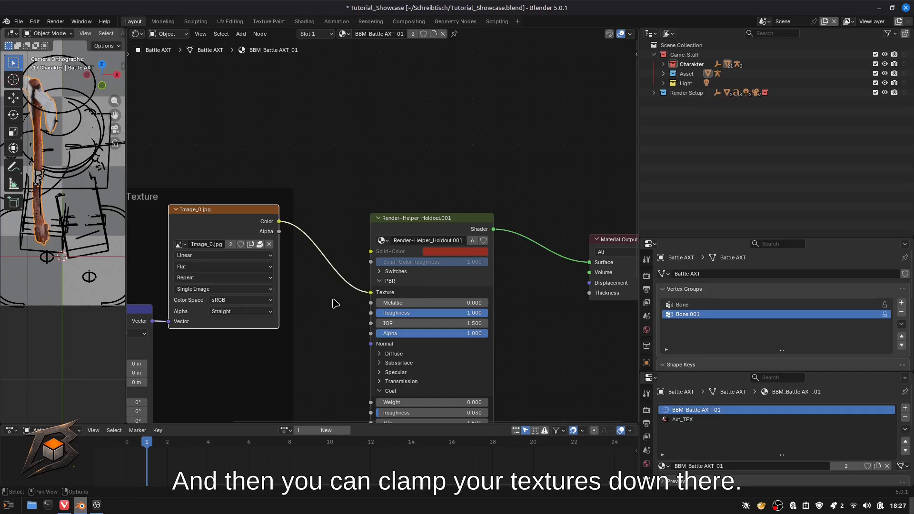
middle_drag(313, 318, 321, 98)
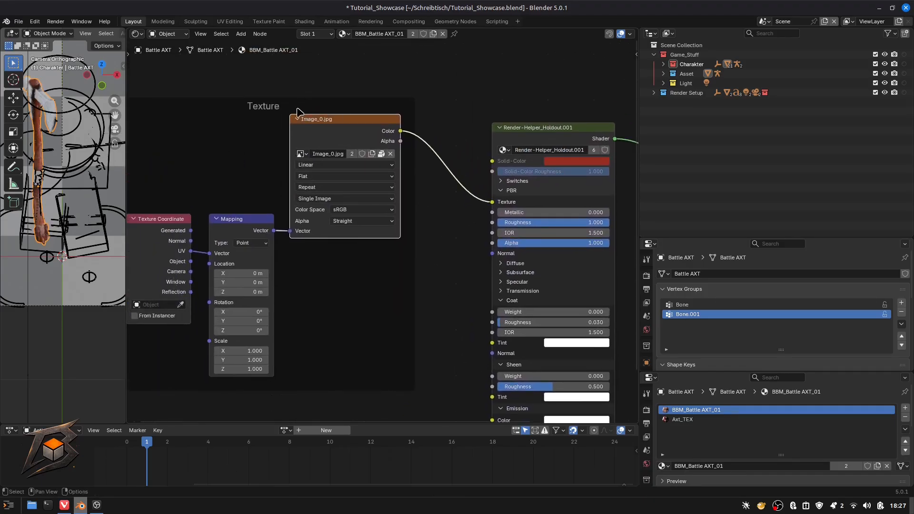
drag(298, 102, 318, 145)
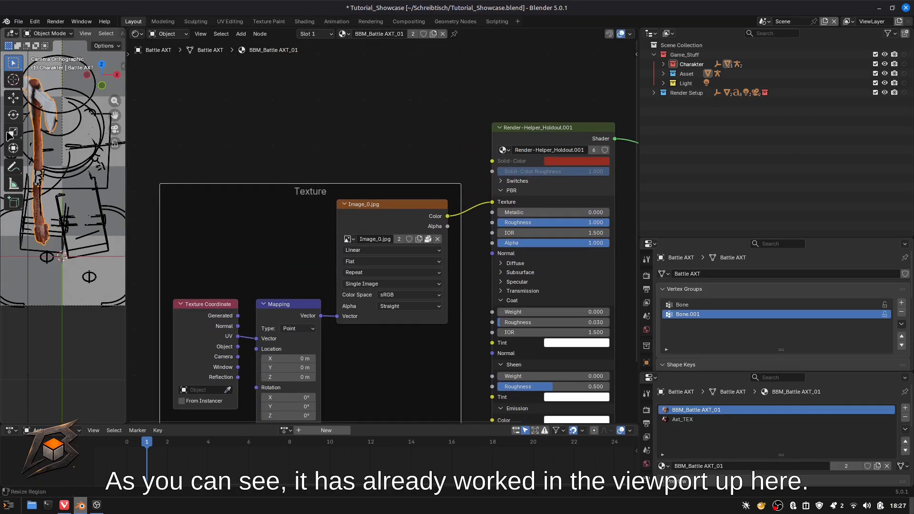
Widen the 3D viewport and remove the Axt_TEX material slot from the Battle AXT
drag(126, 183, 205, 183)
click(755, 420)
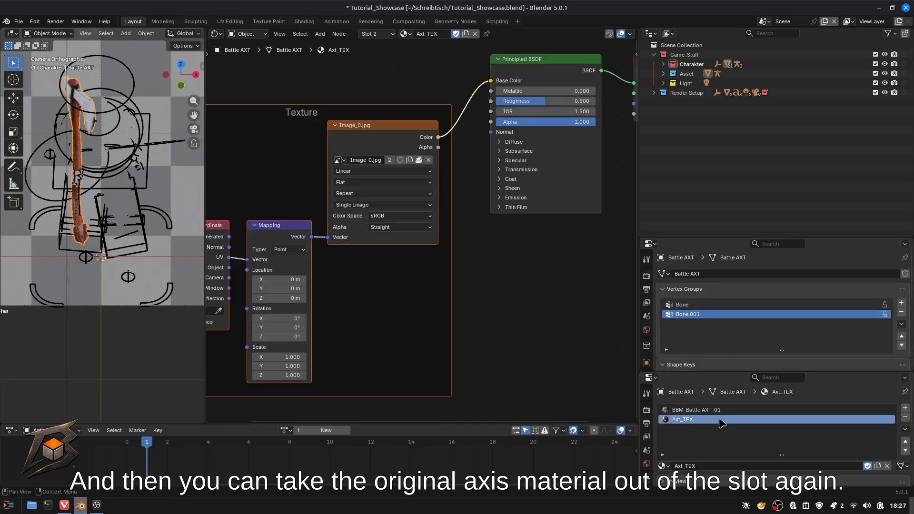
click(906, 418)
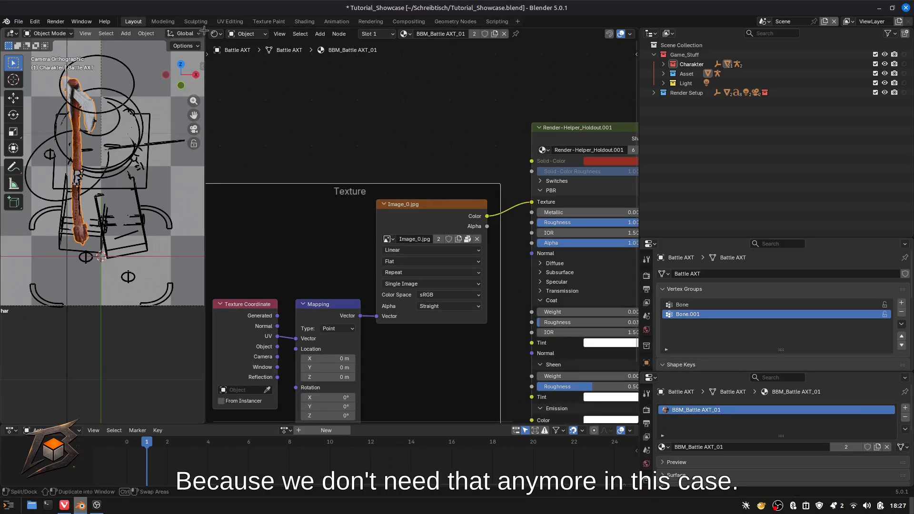
Close the Shader Editor by merging its area into the 3D viewport and bring the whole Main_Camera_Char view into sight
drag(204, 30, 313, 199)
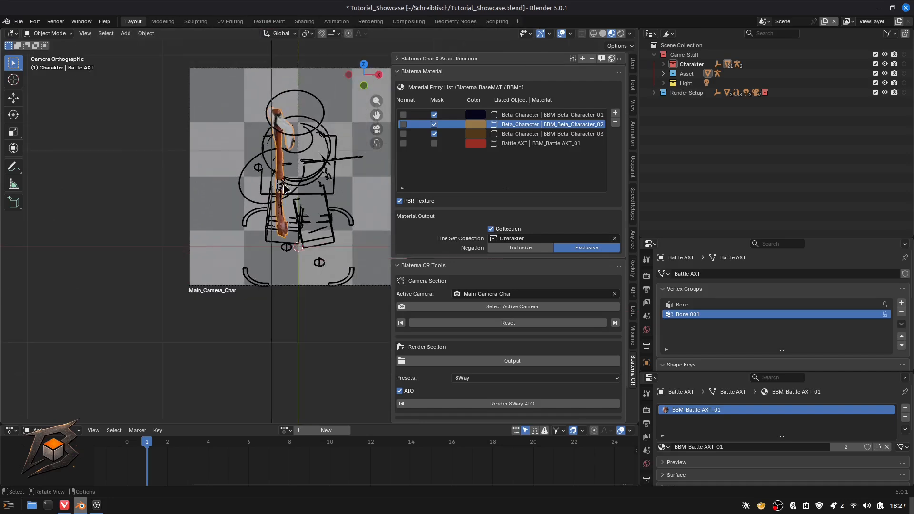
middle_drag(284, 189, 327, 163)
key(KP_0)
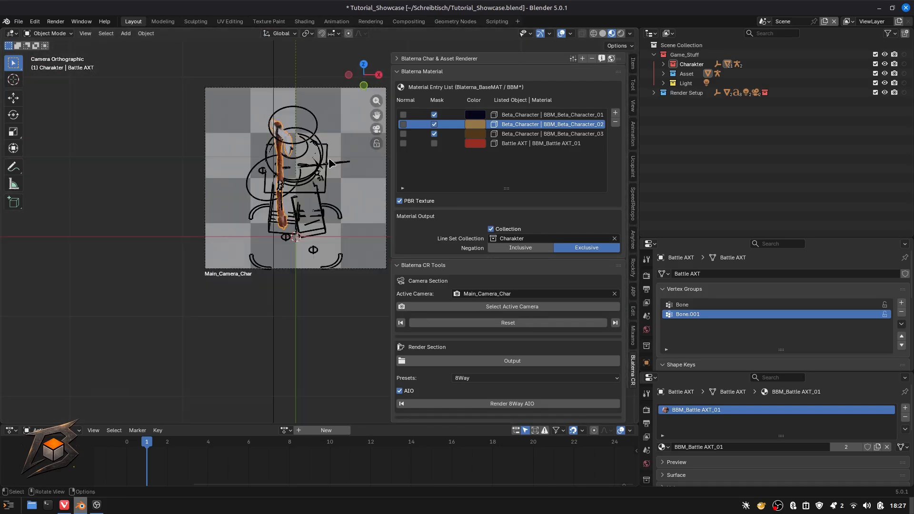
scroll(329, 164, down, 1)
scroll(329, 165, up, 2)
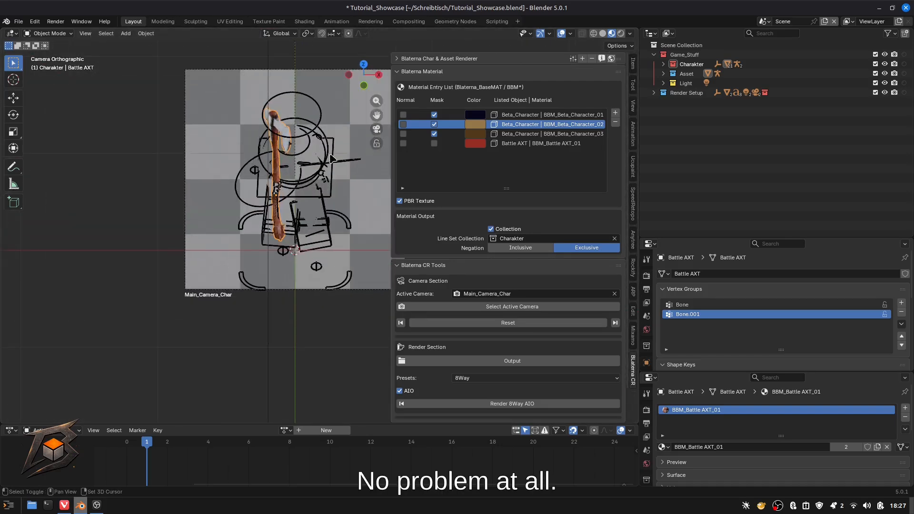
shift+middle_drag(328, 164, 247, 194)
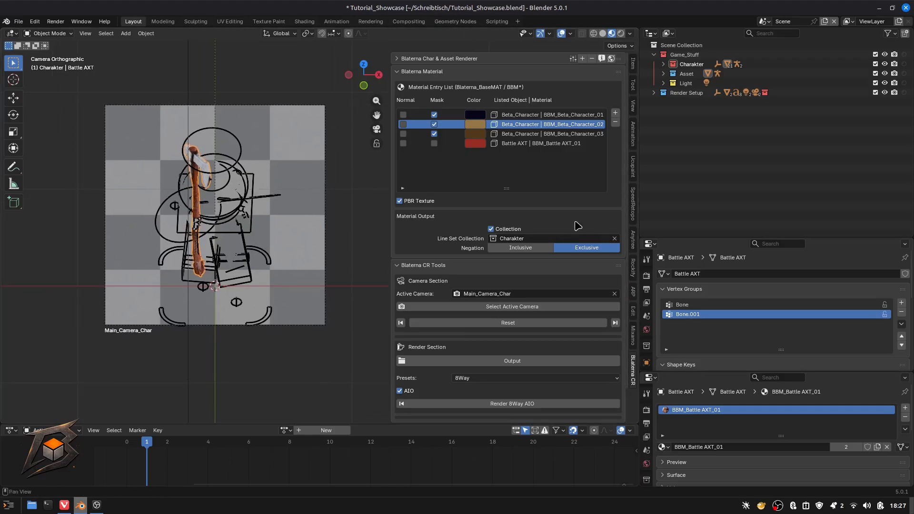
Switch the Battle AXT material entry to Normal output and check the Freestyle setting in the character and asset renderer settings
click(404, 143)
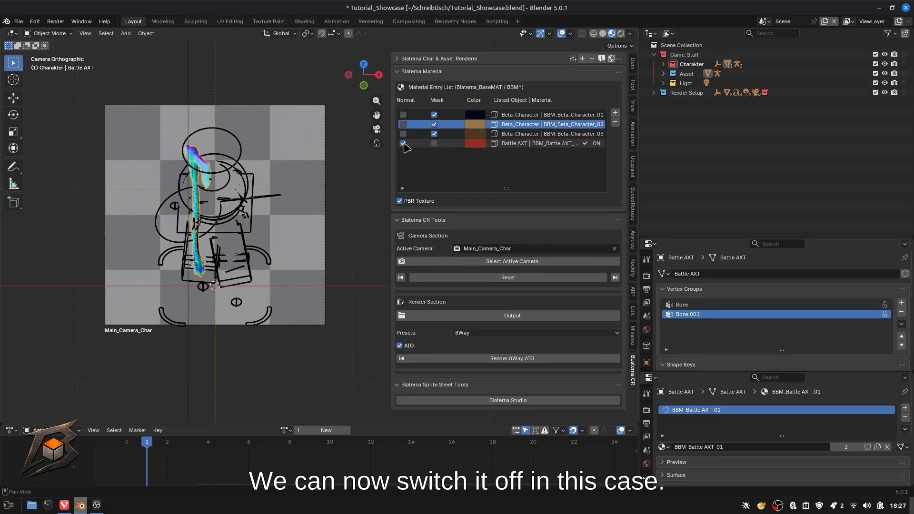
click(434, 143)
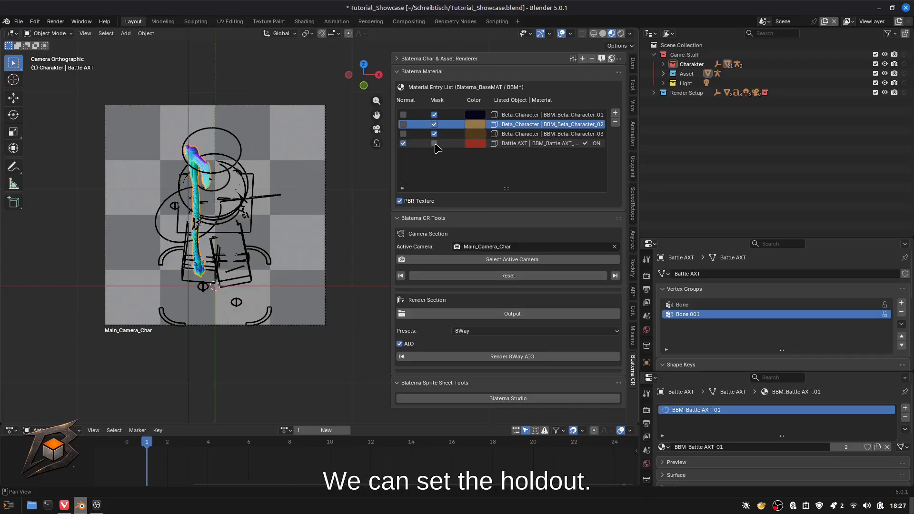
click(404, 144)
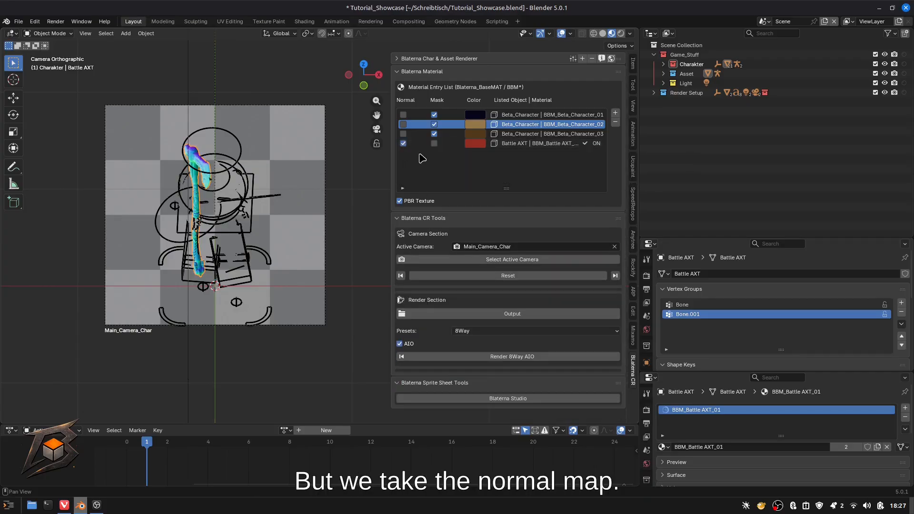
click(417, 59)
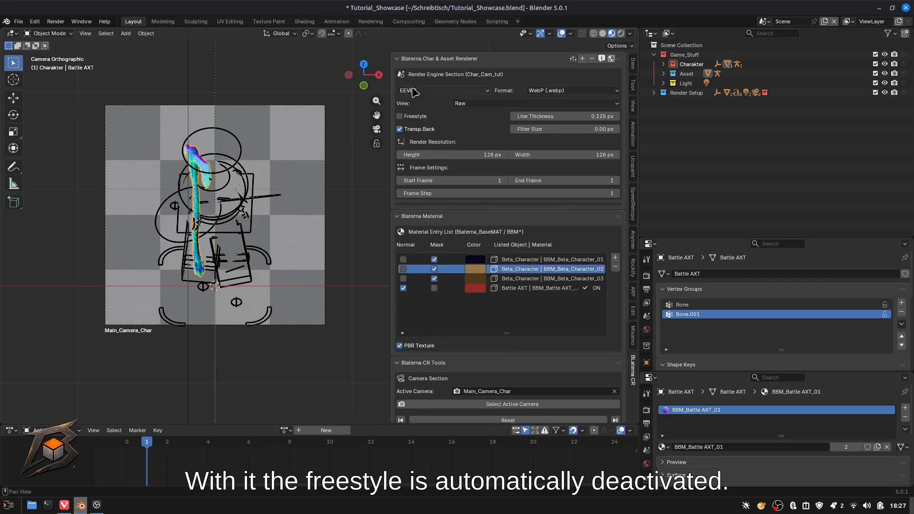
click(408, 59)
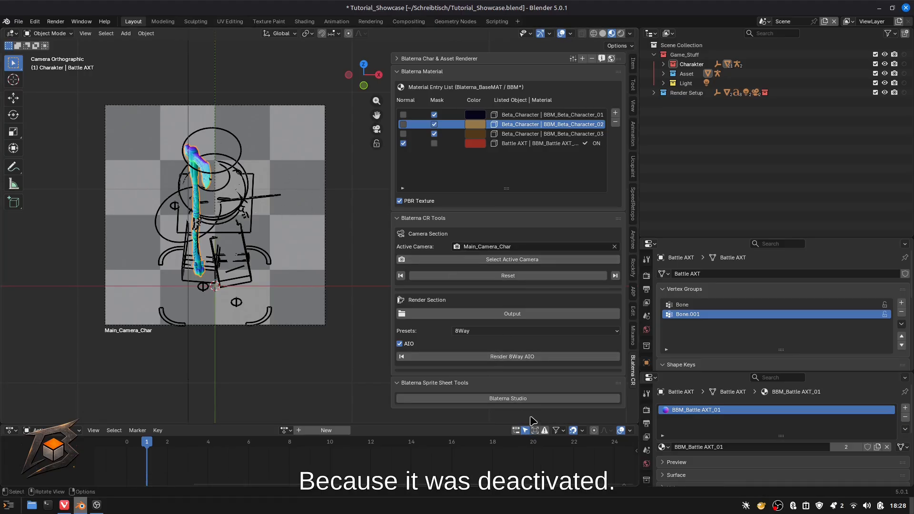
Render the axe normal map with the 8Way AIO preset under the name Axt_Tutorial_normal and dismiss the completion dialog
click(519, 358)
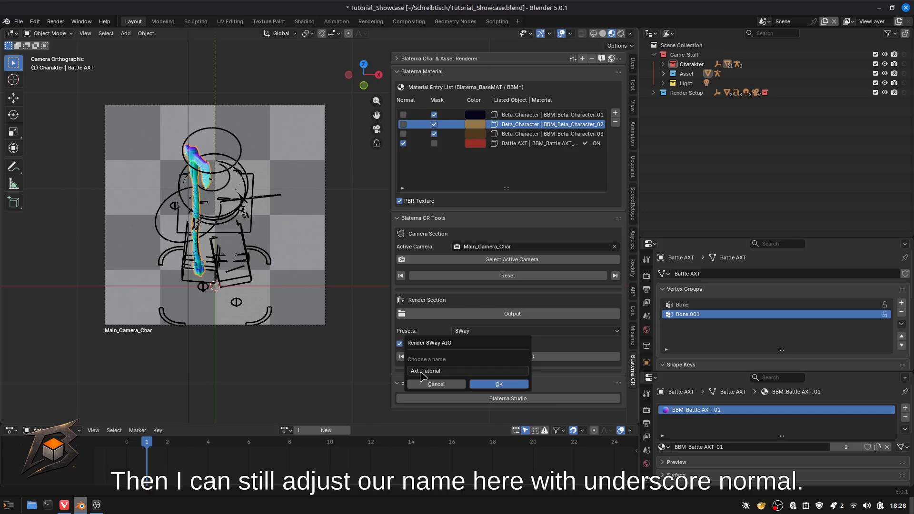
click(455, 371)
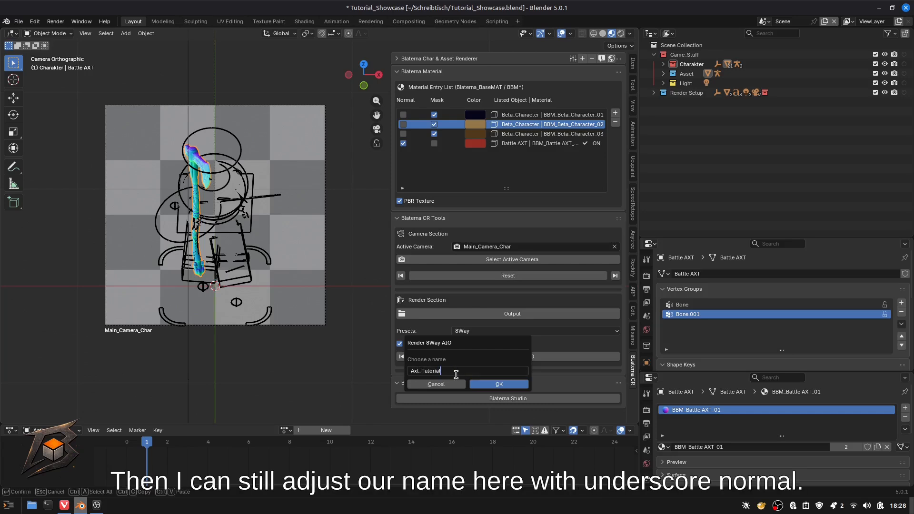
text(_normal)
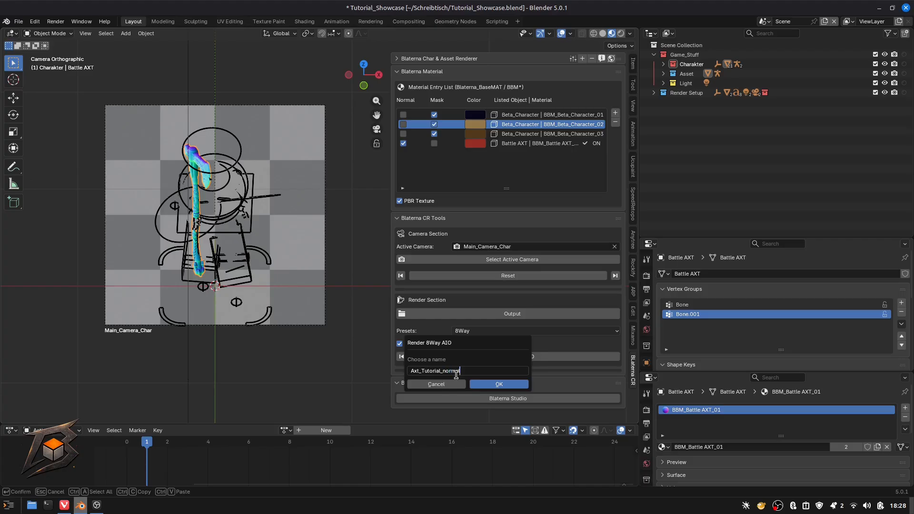
key(Return)
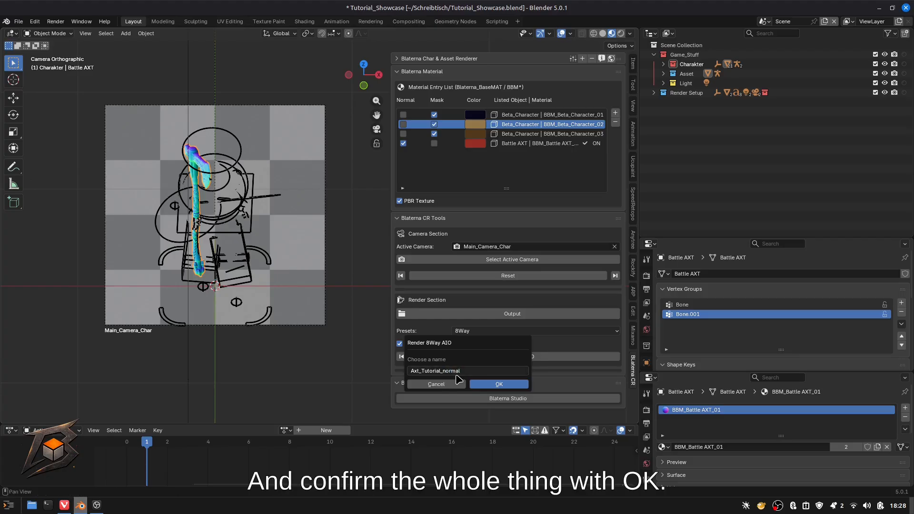
key(Return)
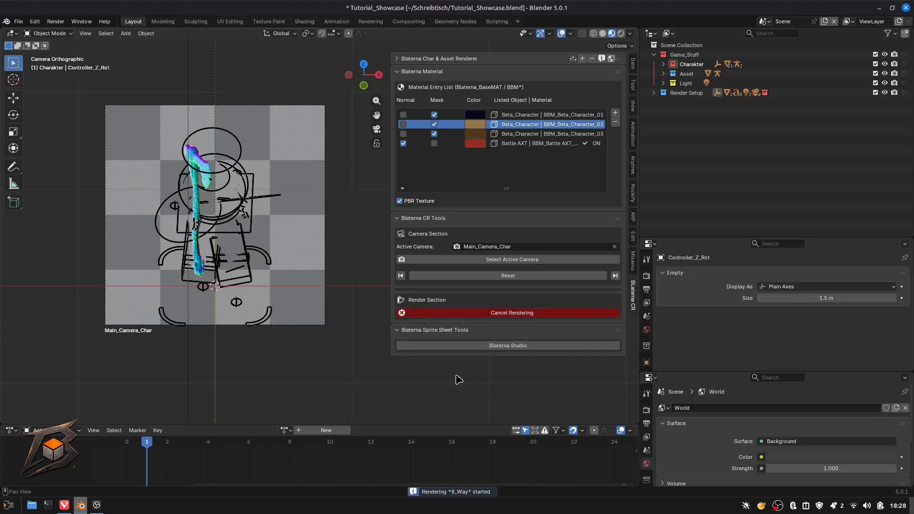
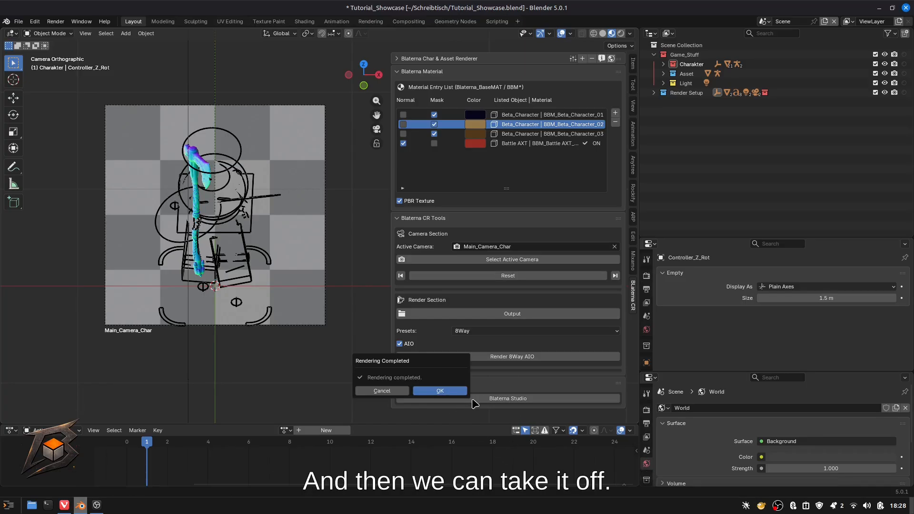
click(441, 391)
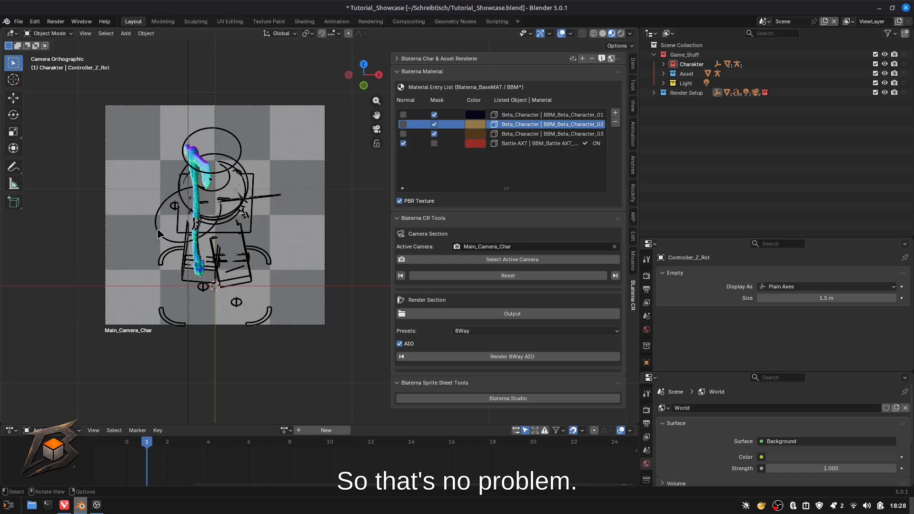
scroll(219, 225, down, 1)
scroll(238, 224, up, 2)
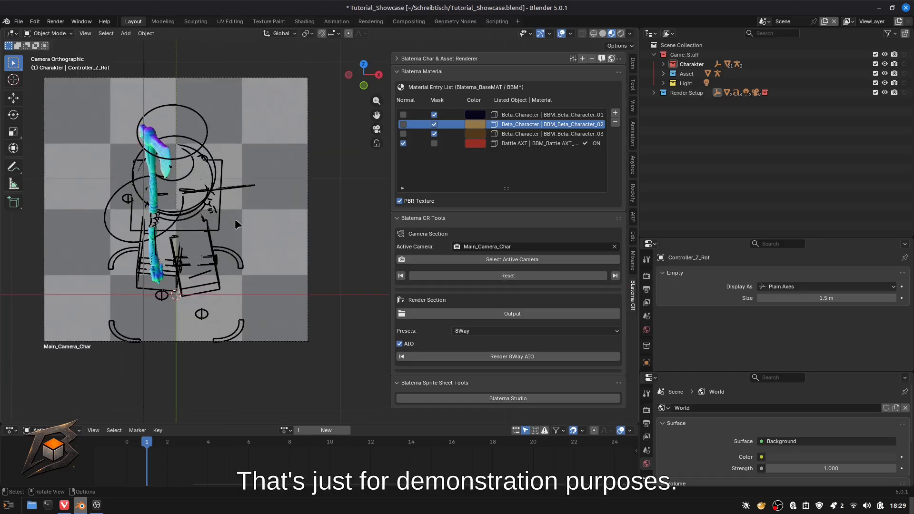
middle_drag(237, 224, 243, 224)
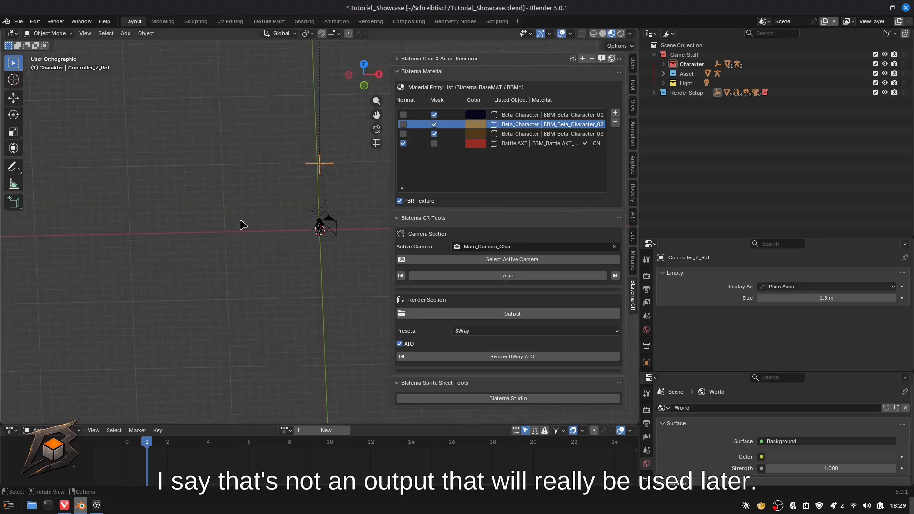
key(KP_0)
scroll(236, 236, down, 1)
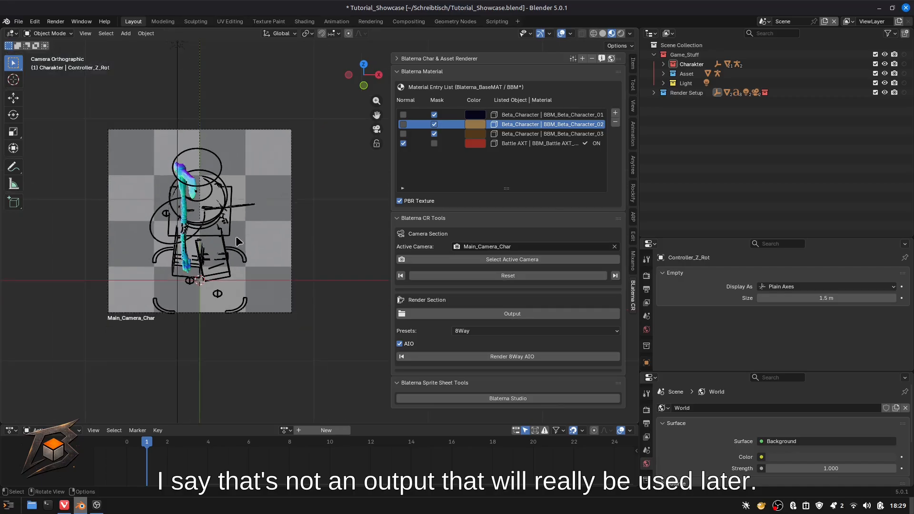
scroll(241, 235, up, 1)
mouse_move(241, 234)
shift+middle_down()
mouse_move(261, 243)
mouse_move(248, 220)
mouse_move(252, 231)
shift+middle_up()
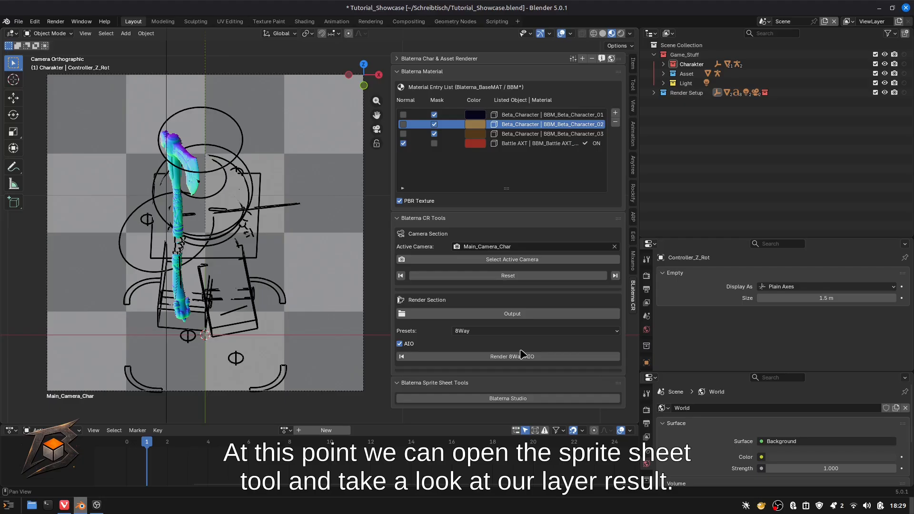
Open Blaterna Studio and browse to the Bilder/Blaterna Tutorial/Output directory for Layer01's base folder
click(509, 398)
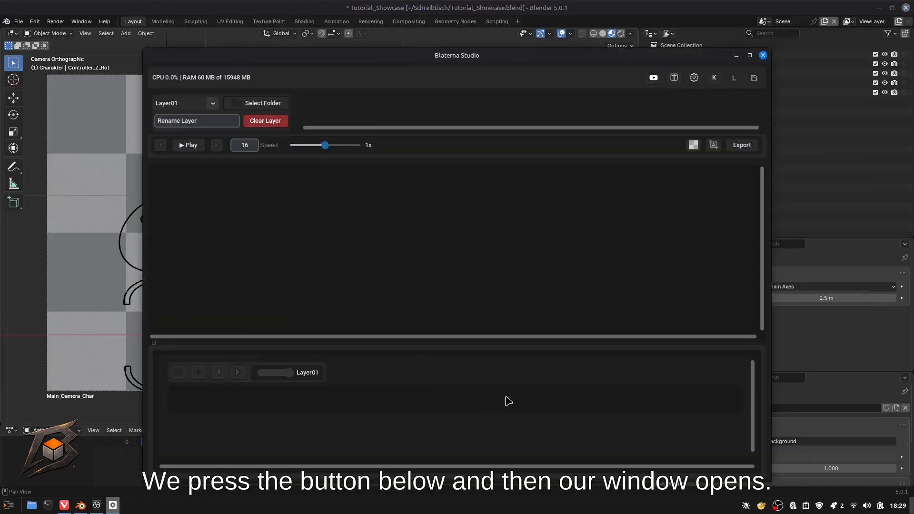
drag(391, 61, 330, 41)
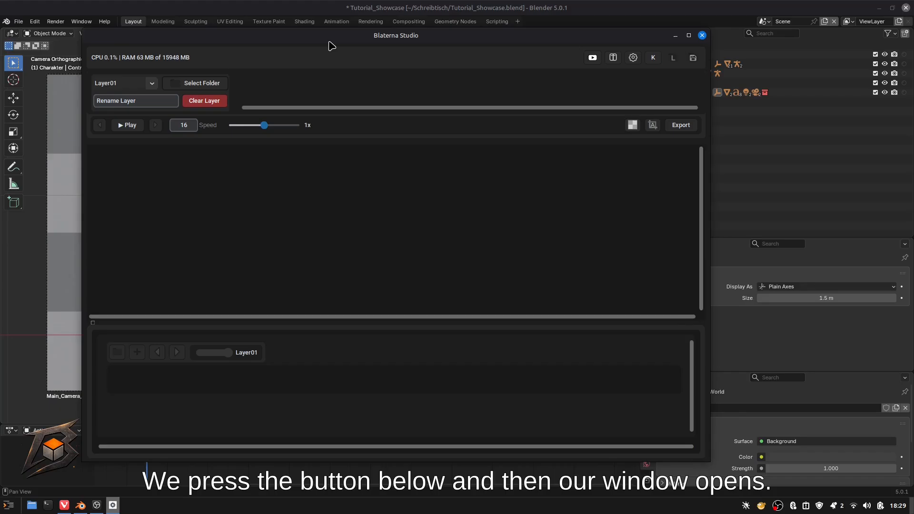
click(193, 85)
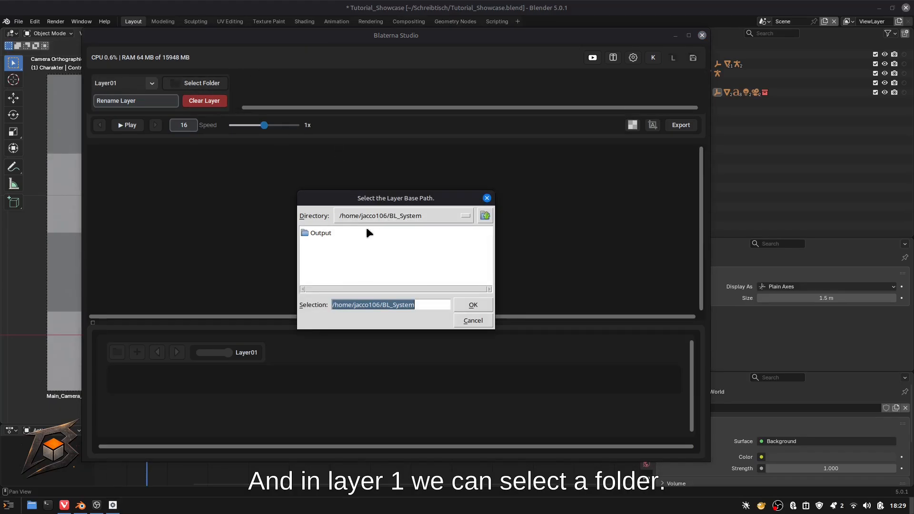
double_click(319, 233)
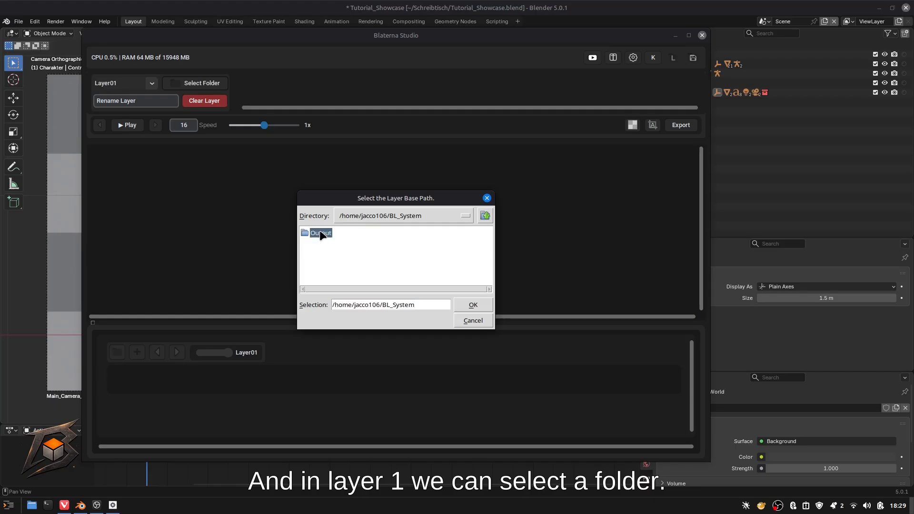
click(485, 216)
click(485, 216)
drag(384, 288, 427, 285)
double_click(422, 243)
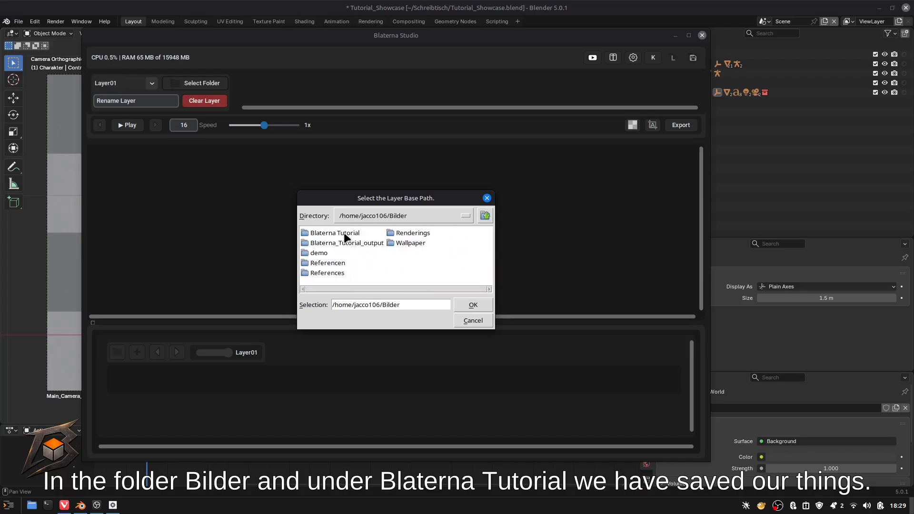
double_click(344, 233)
double_click(315, 234)
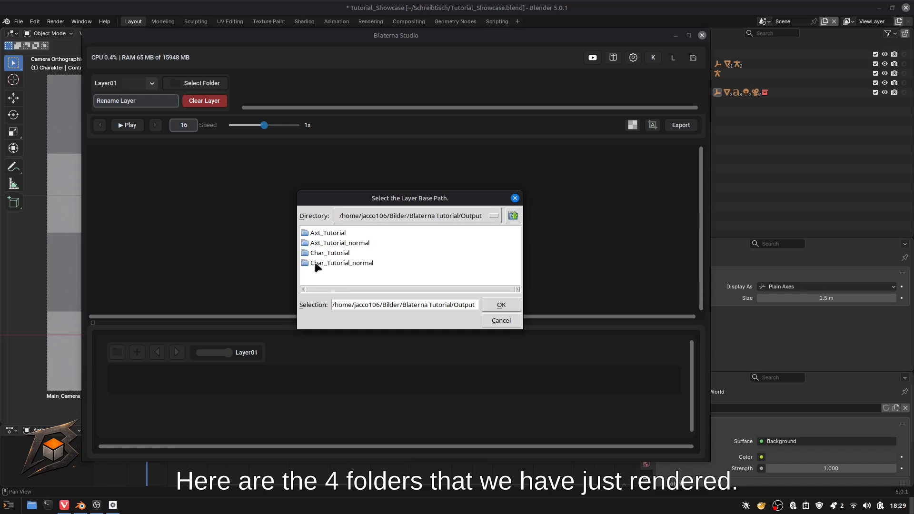
Load the Char_Tutorial folder as the base path of Layer01
double_click(336, 233)
click(550, 216)
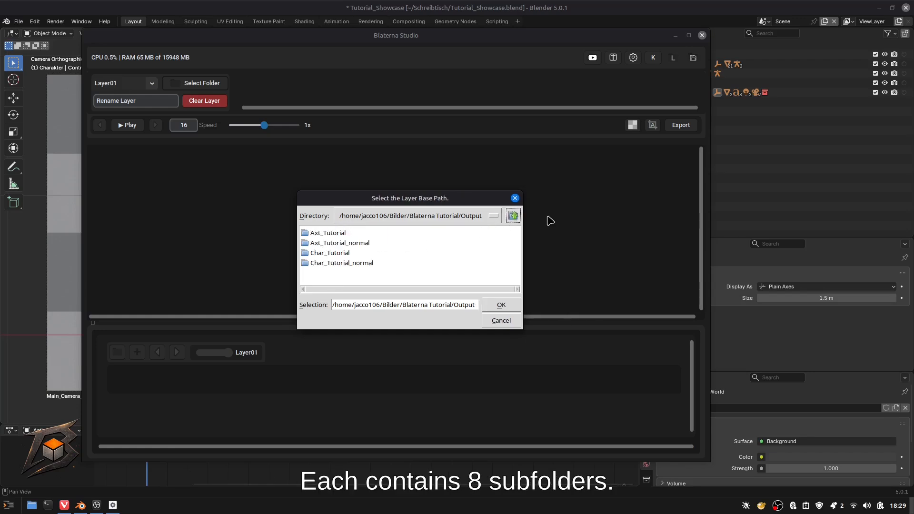
double_click(336, 254)
click(546, 307)
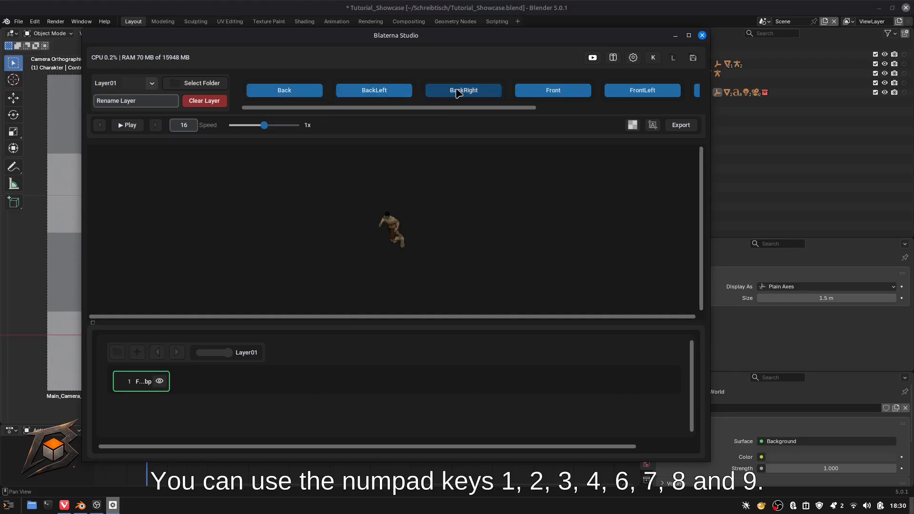
Show the character from the Front direction and look up the direction shortcuts in the keyboard layout
key(KP_2)
click(653, 59)
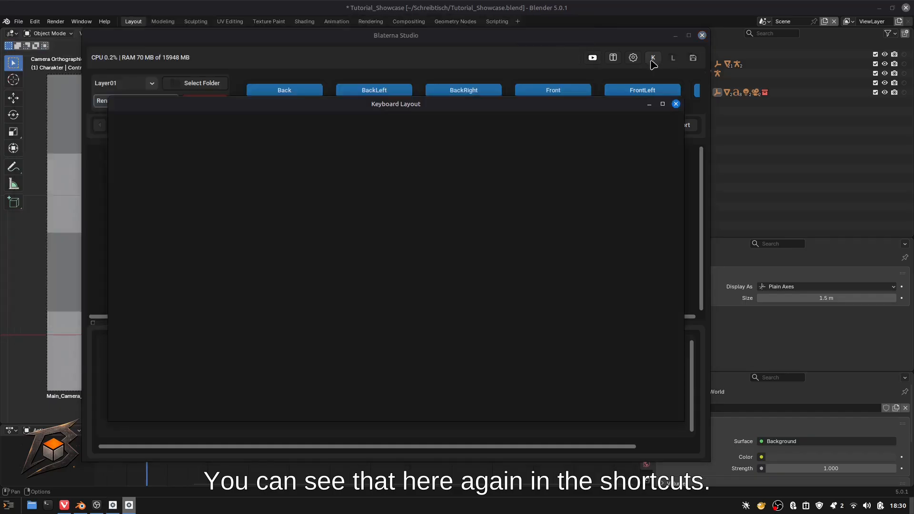
click(676, 104)
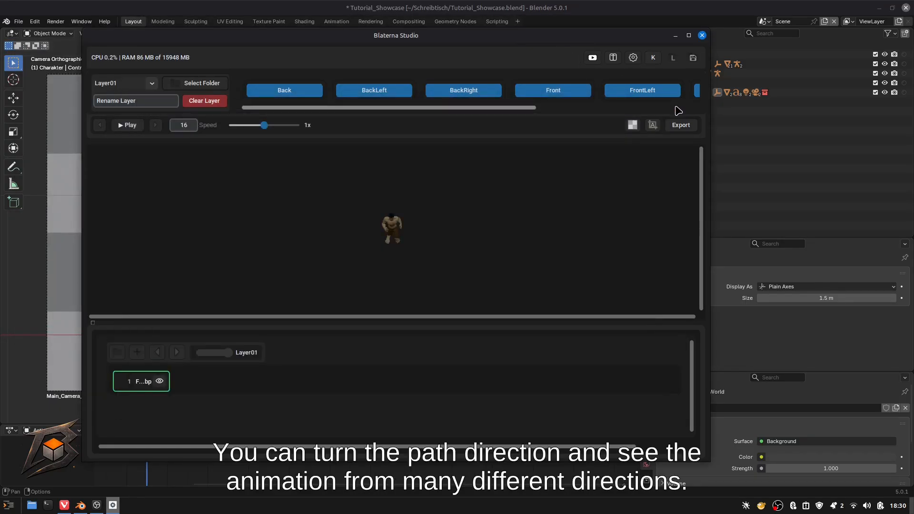
Preview the character sprite from several directions and return to the Front view
key(Left)
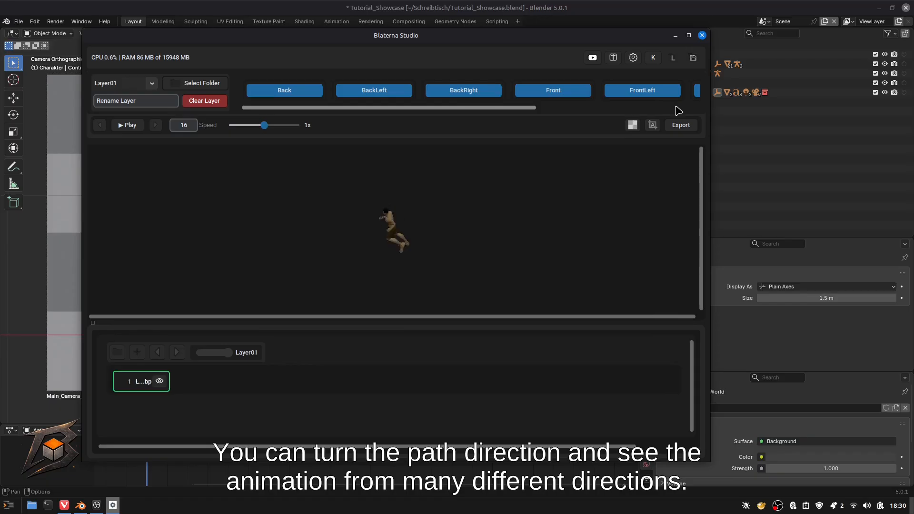
key(Right)
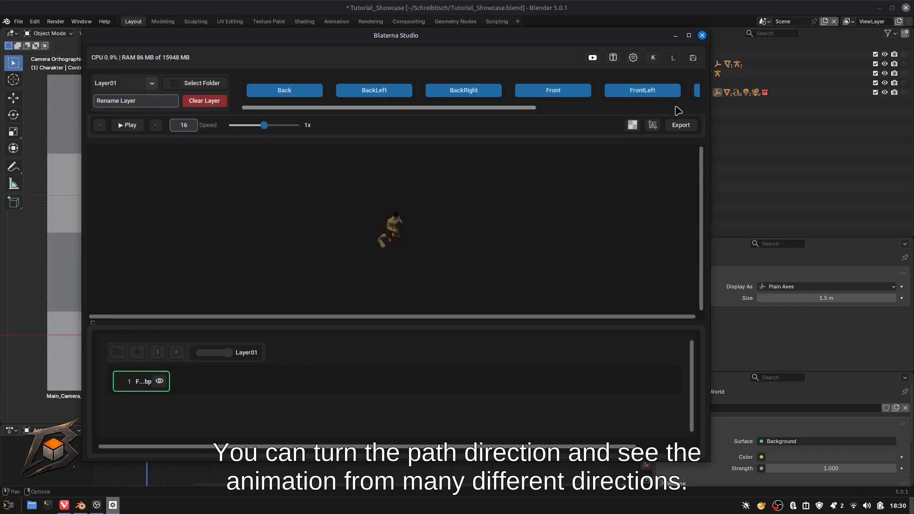
key(Down)
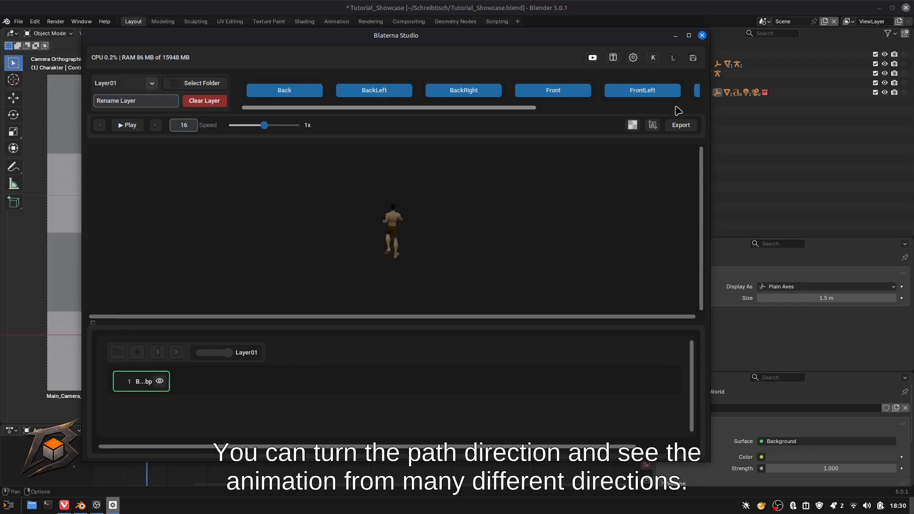
key(Up)
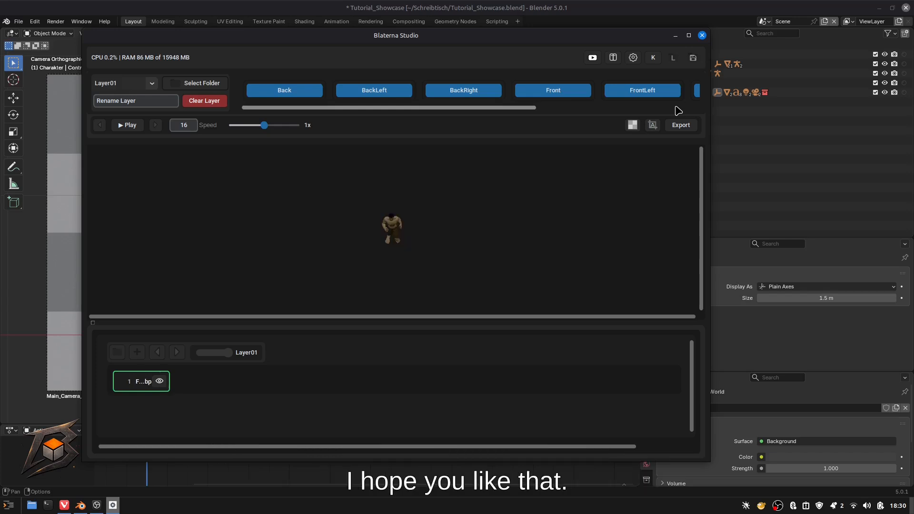
key(Left)
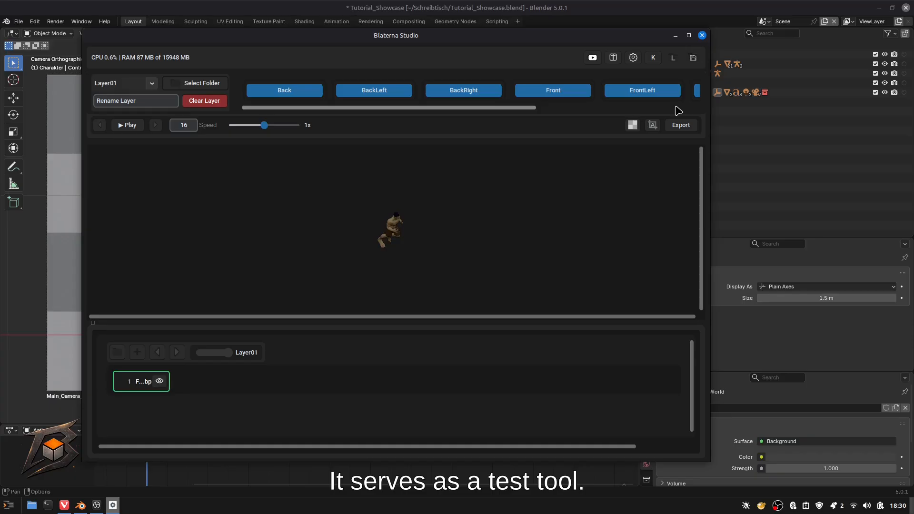
key(Down)
key(Up)
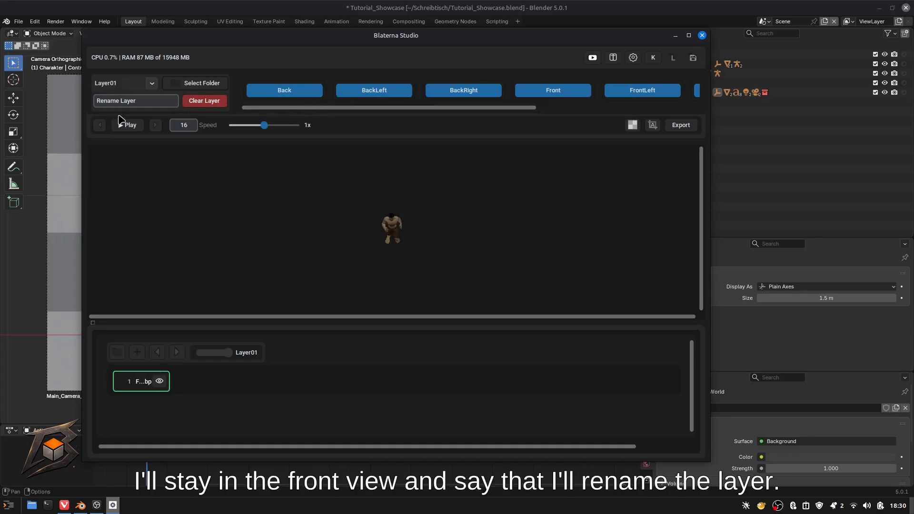
Rename Layer01 as char_tutorial
click(127, 101)
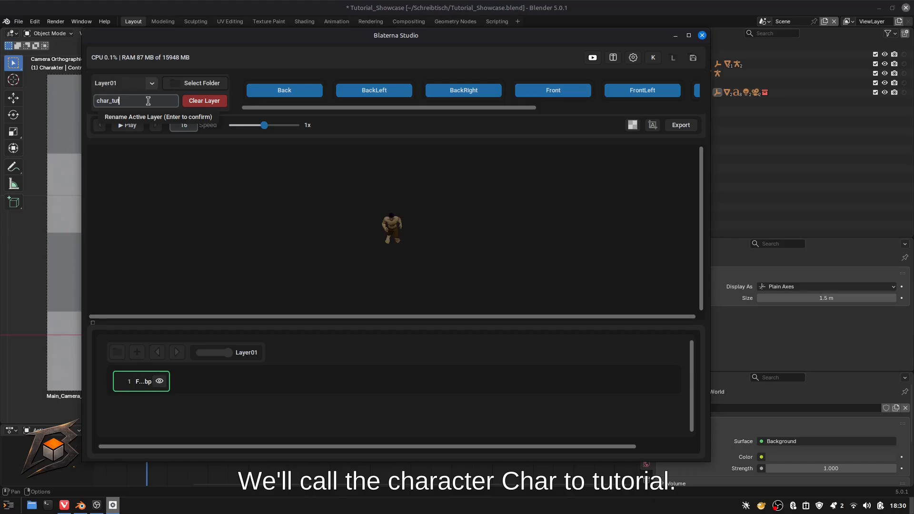
text(ial)
key(Return)
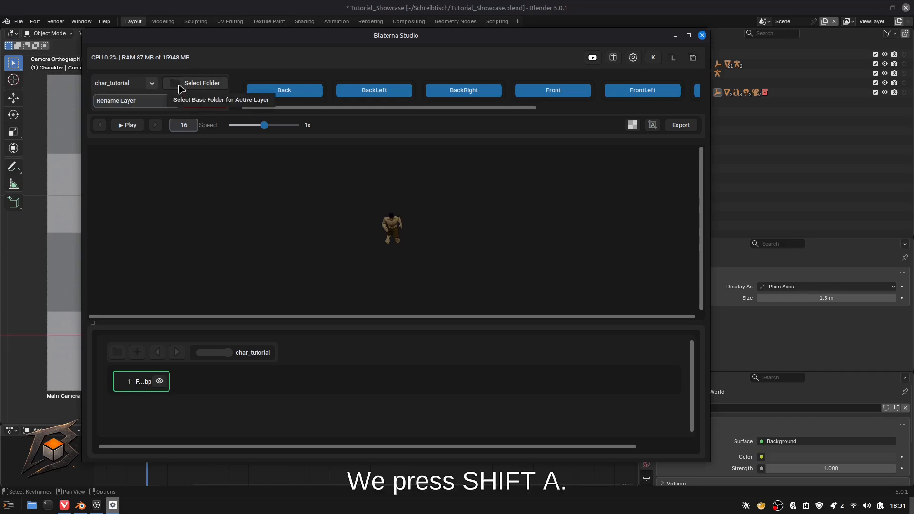
Add a second layer with Bilder/Blaterna Tutorial/Output/Char_Tutorial_normal as its base path and show the Front direction
key(shift+a)
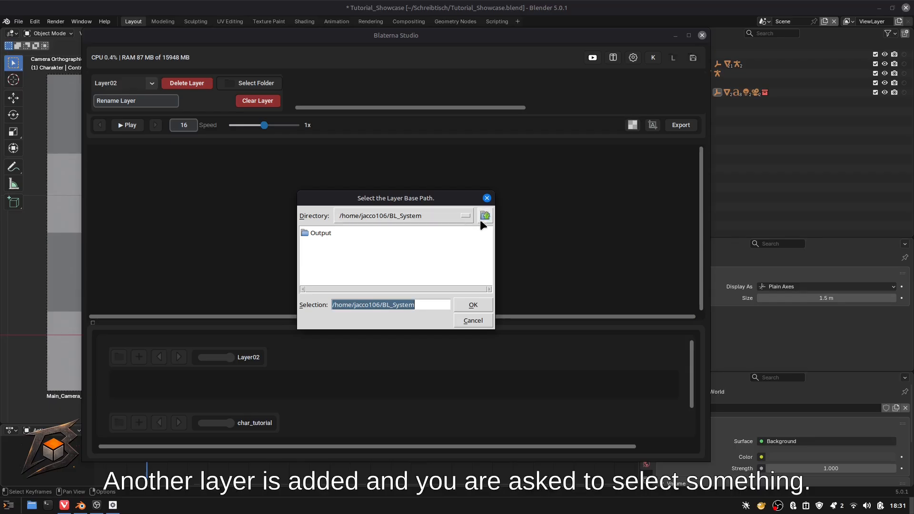
click(483, 216)
drag(362, 290, 419, 245)
double_click(419, 246)
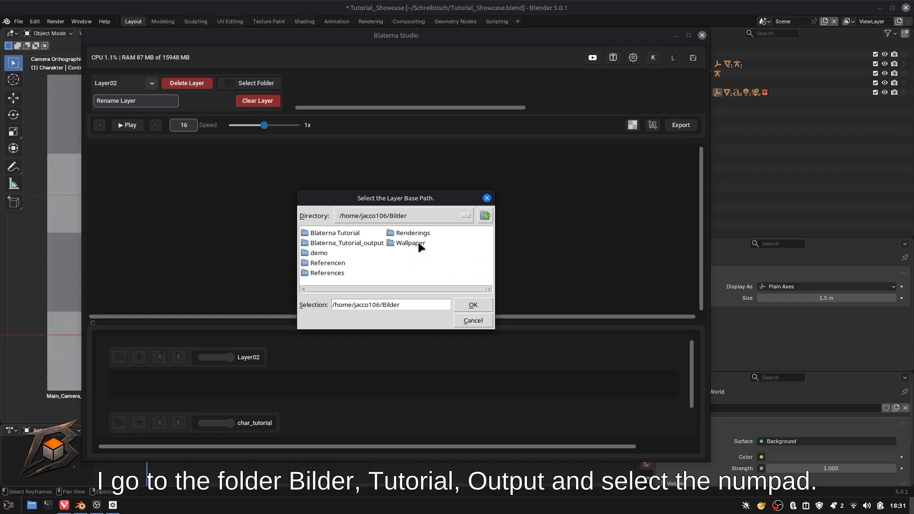
double_click(351, 232)
double_click(320, 233)
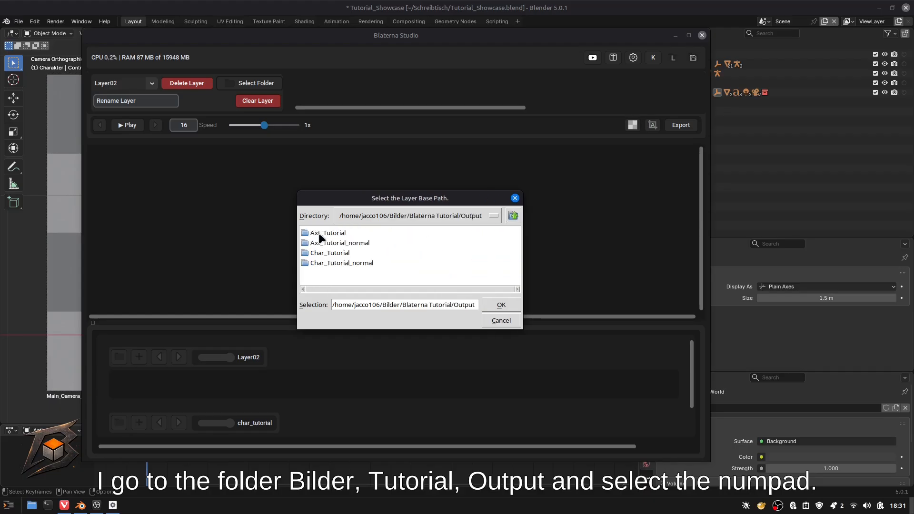
double_click(335, 263)
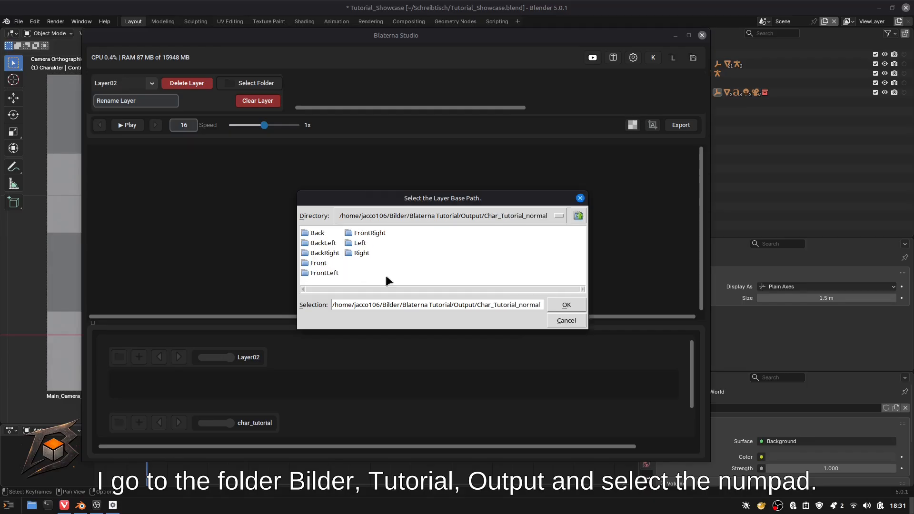
click(574, 306)
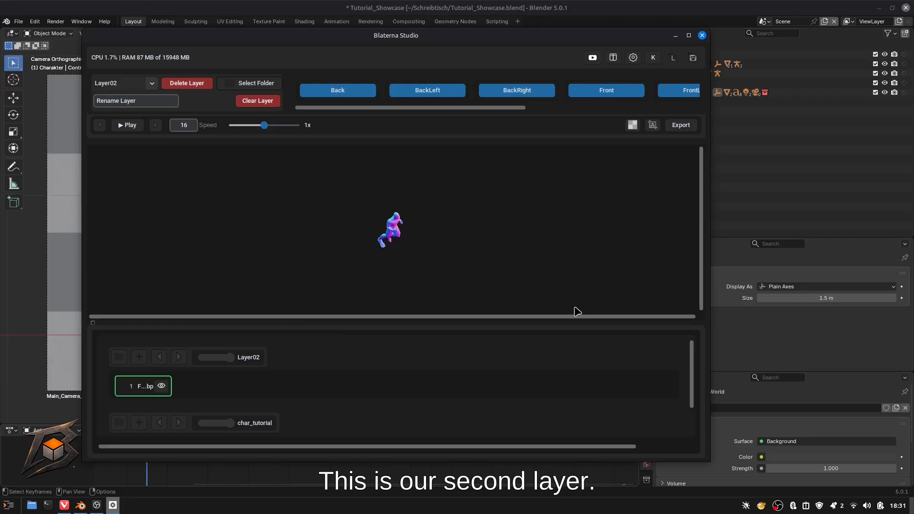
click(609, 94)
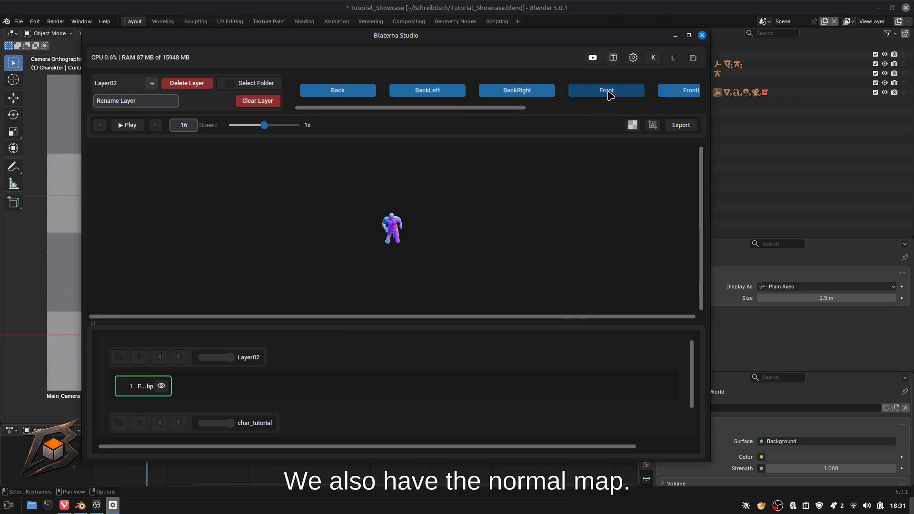
Toggle Layer02's visibility off and on repeatedly to compare the normal pass with the character's color pass
click(219, 357)
click(220, 358)
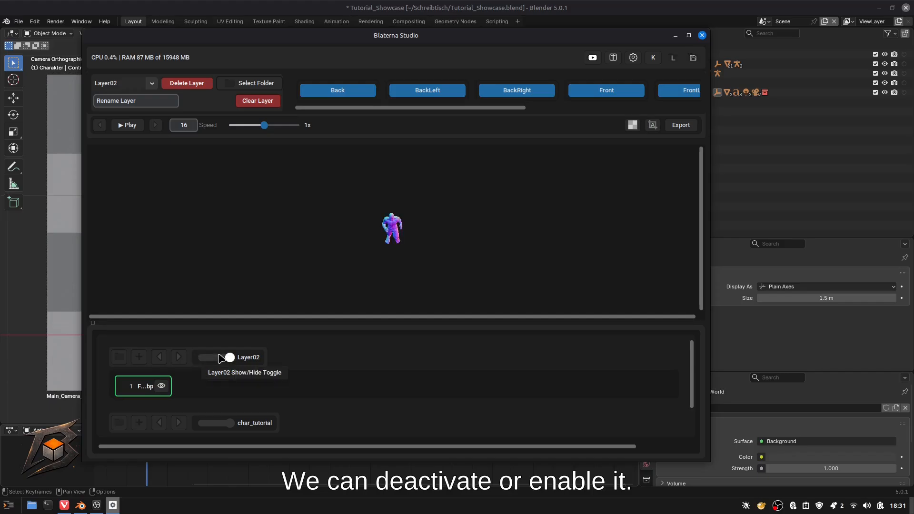
click(222, 359)
click(221, 358)
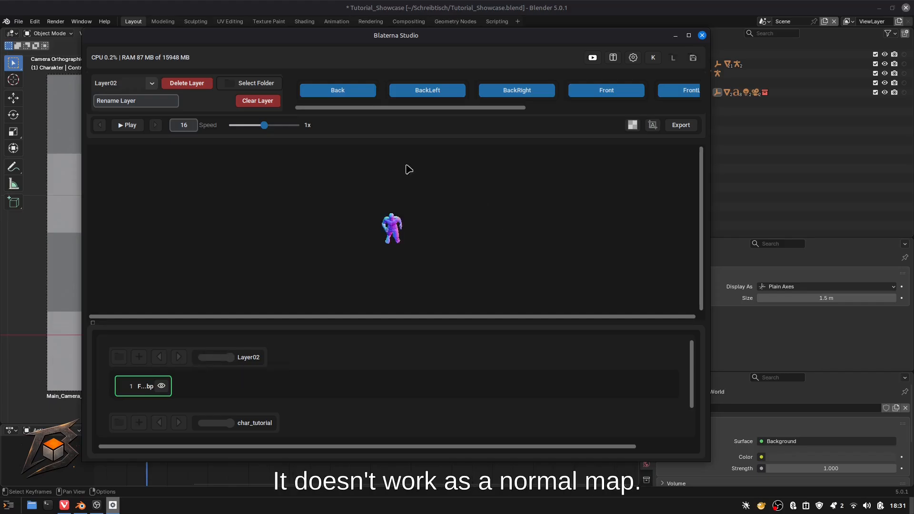
click(230, 360)
click(230, 359)
click(229, 360)
click(229, 359)
click(230, 359)
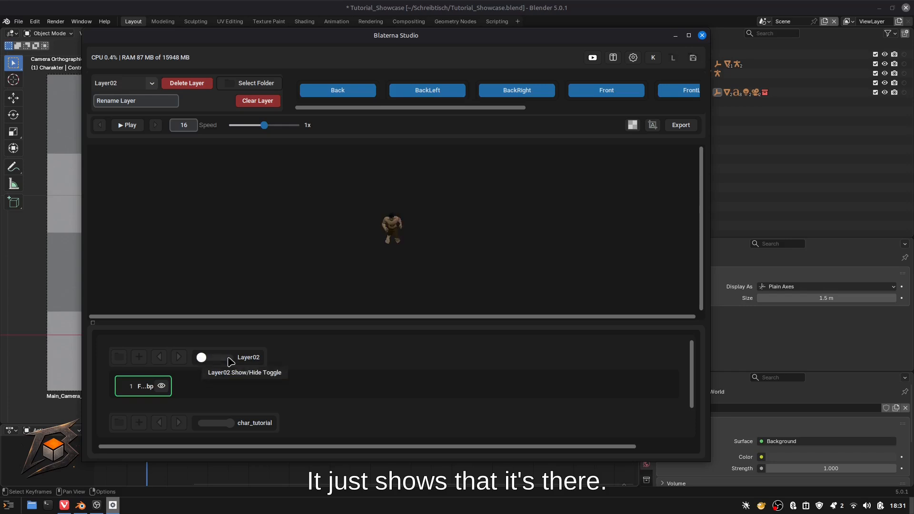
click(230, 360)
click(230, 360)
click(229, 359)
click(230, 360)
click(230, 360)
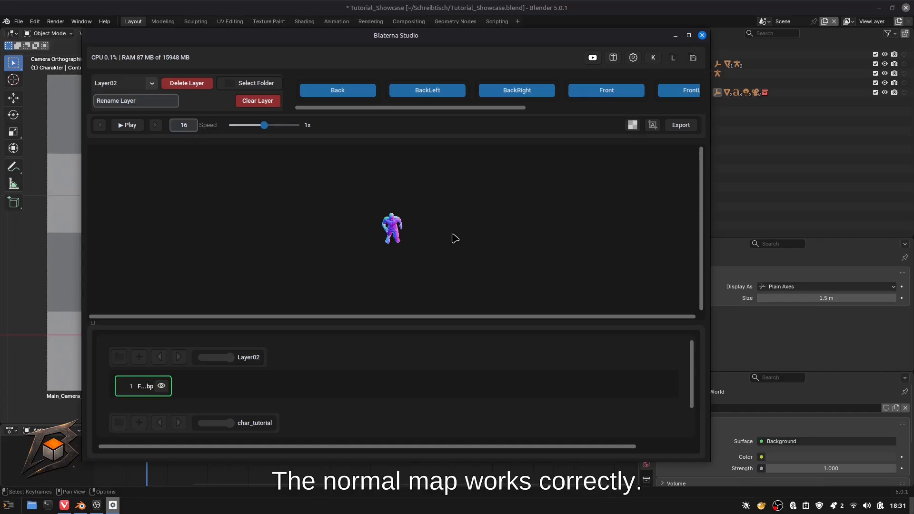
Rename Layer02 as char_tutorial_normal
click(135, 100)
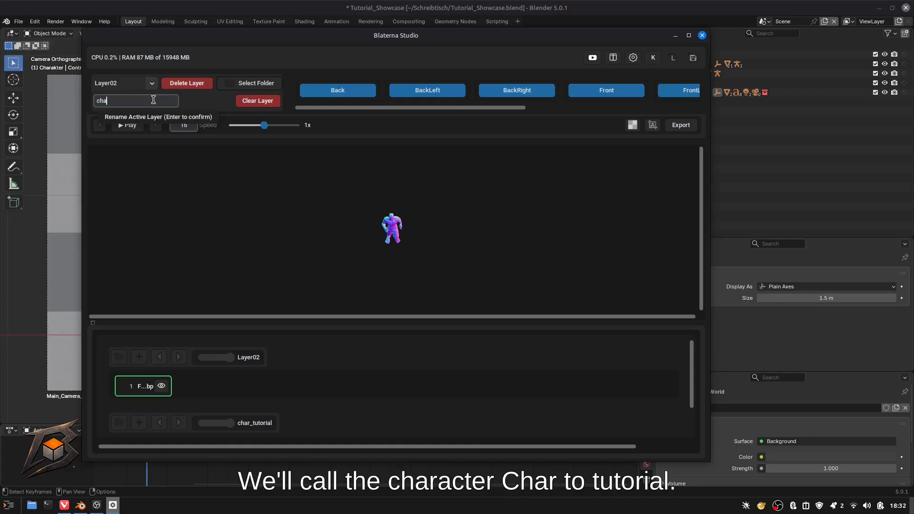
text(tutorial_)
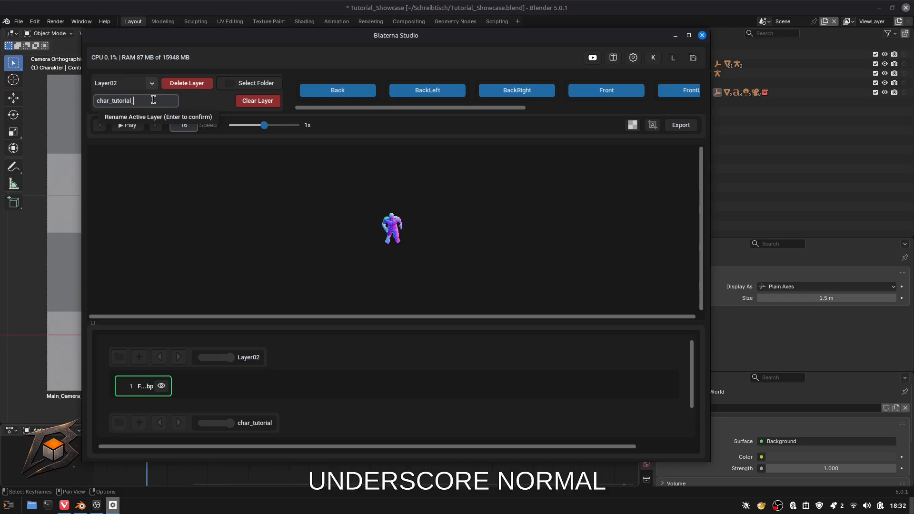
text(normal)
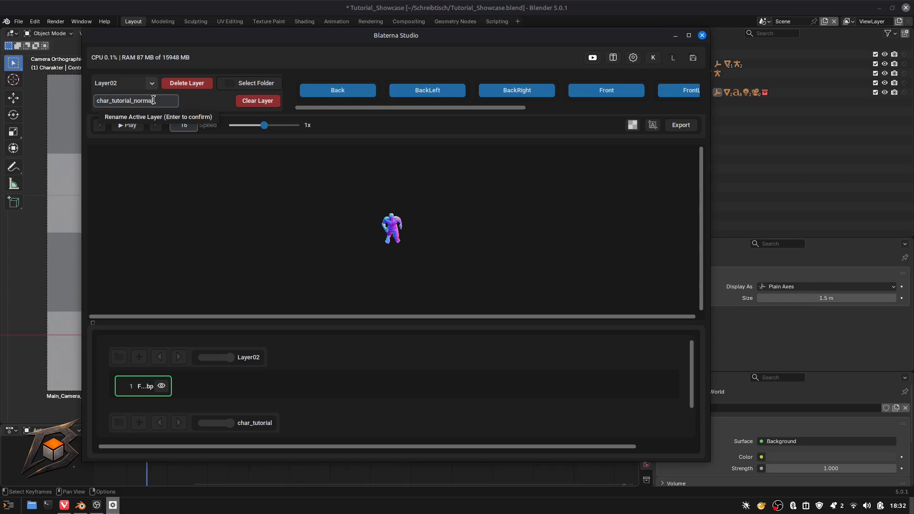
key(Return)
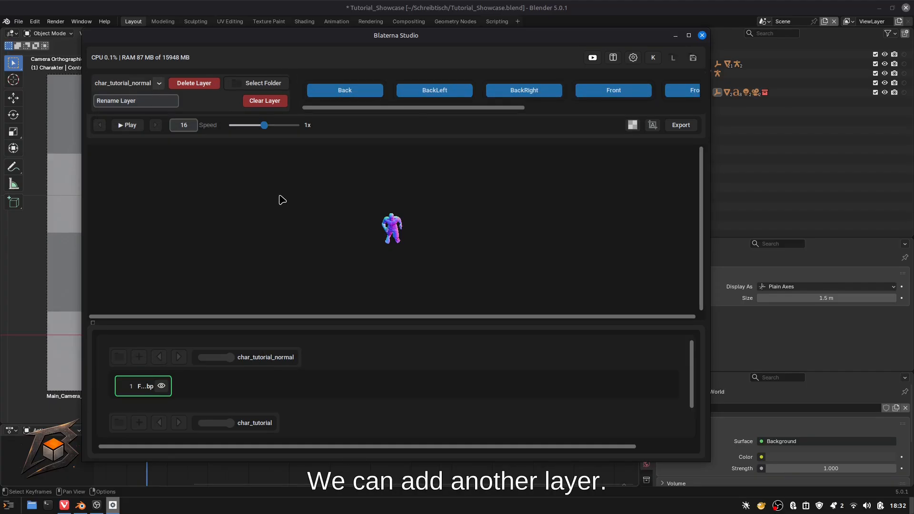
Add a third layer and load the Axt_Tutorial folder from Bilder/Blaterna Tutorial/Output as its base path
key(shift+a)
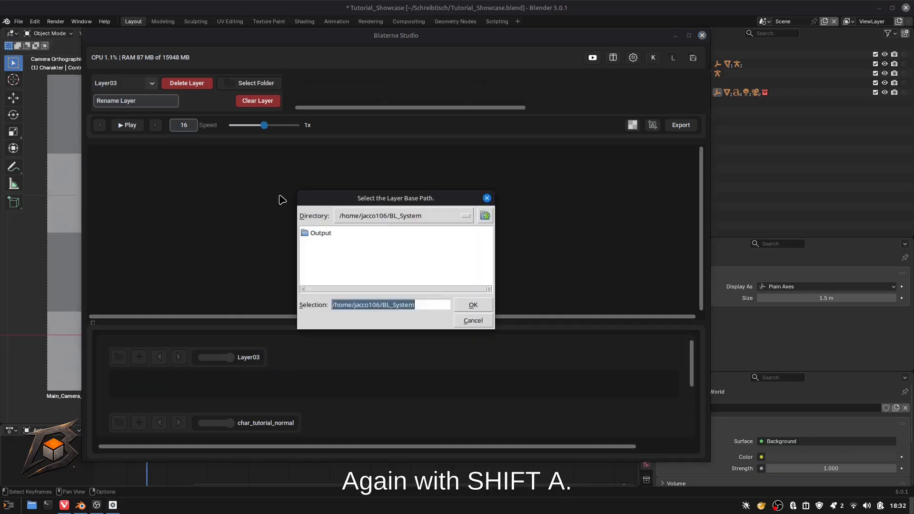
click(484, 215)
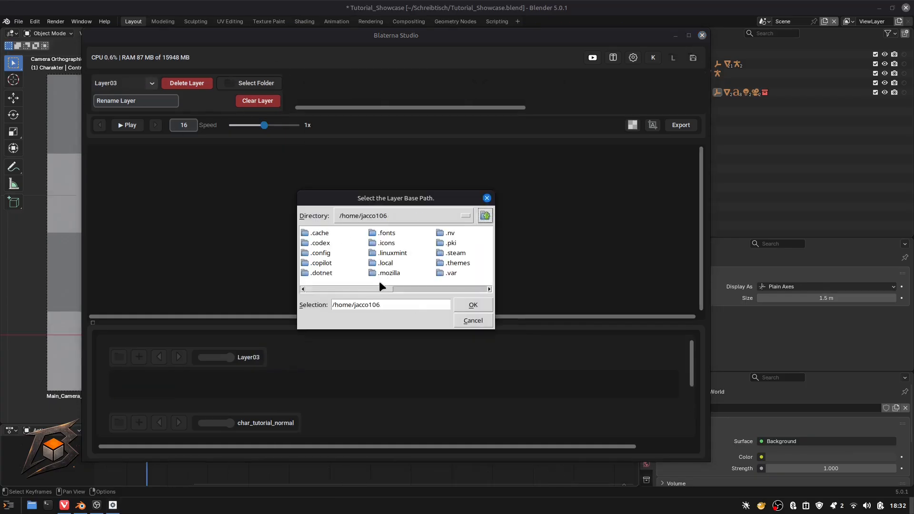
drag(387, 288, 424, 289)
double_click(441, 242)
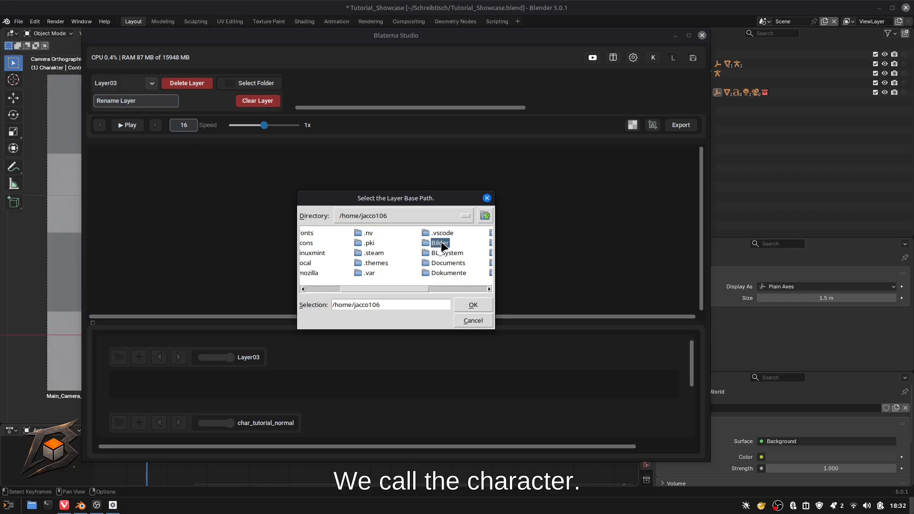
click(348, 235)
double_click(350, 235)
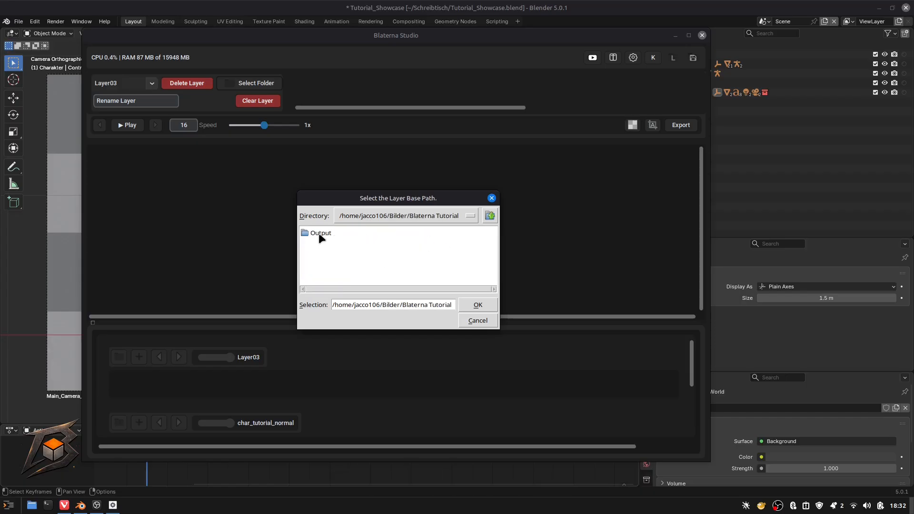
double_click(321, 234)
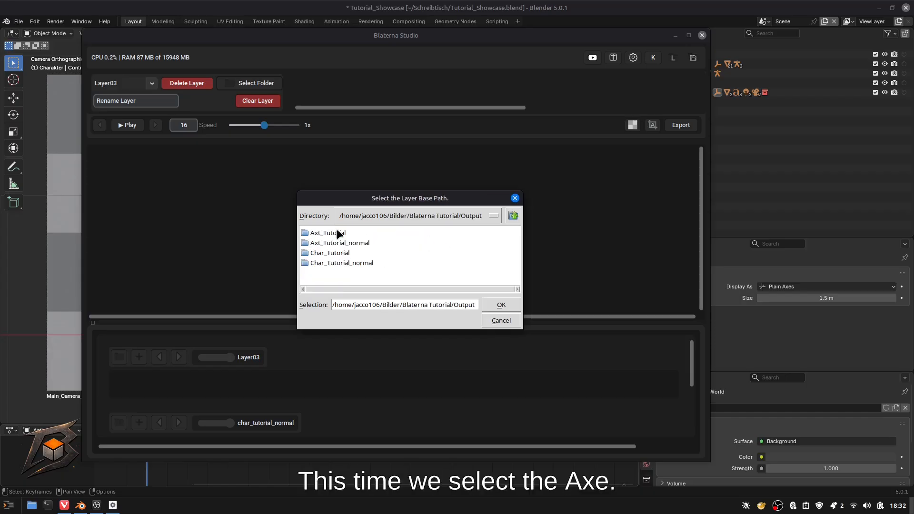
double_click(336, 233)
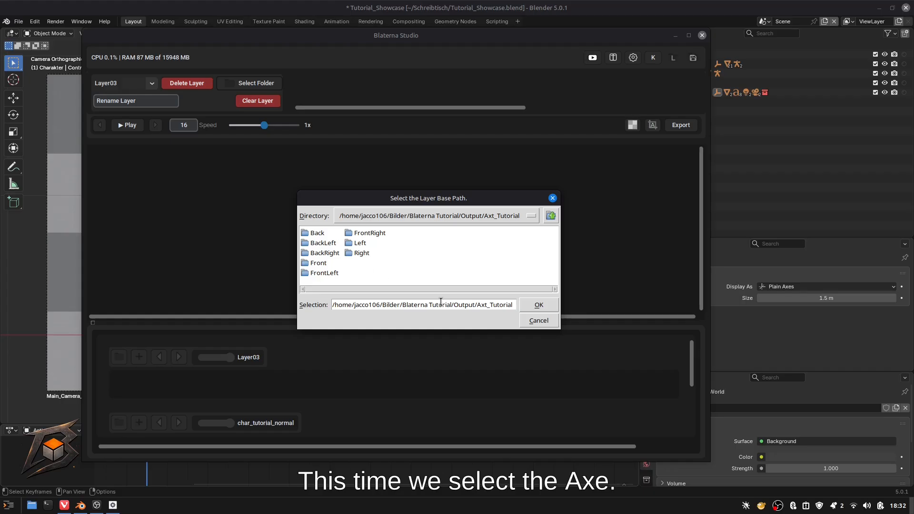
click(537, 307)
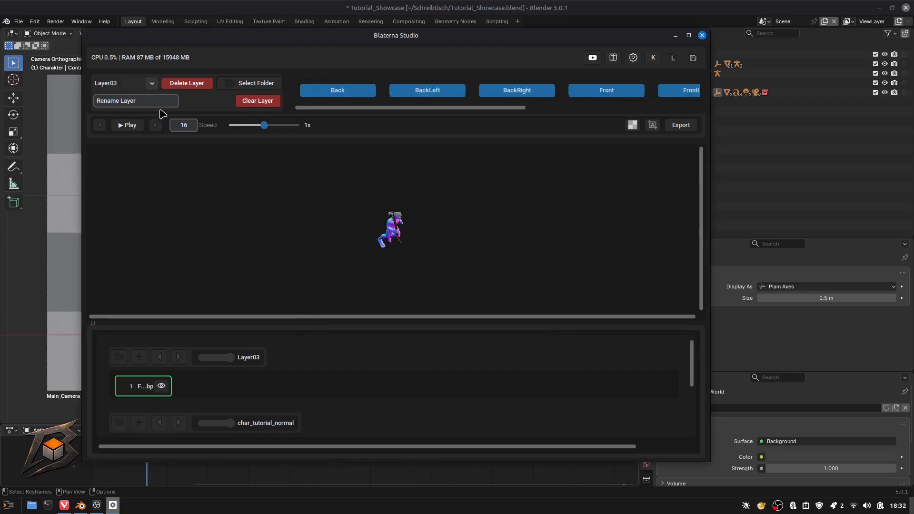
Rename Layer03 as Axt_tutorial
click(148, 100)
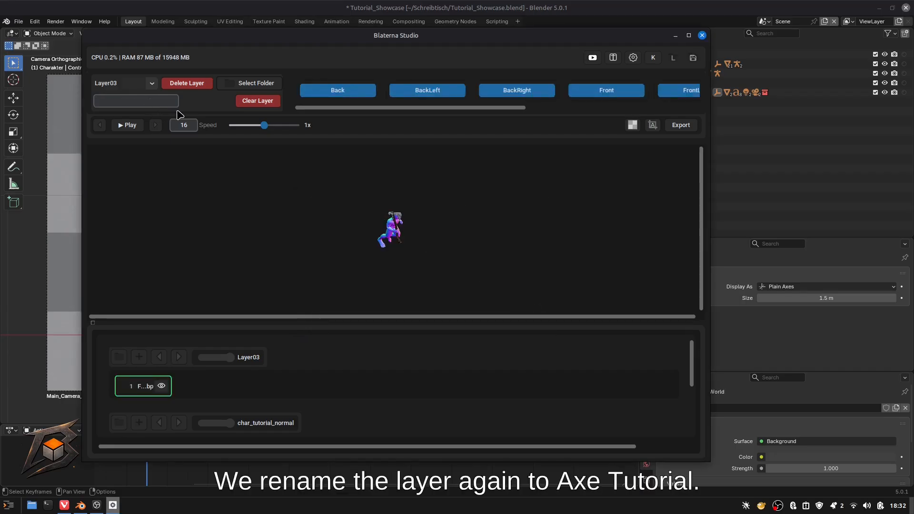
text(Axt_tutorial)
key(Return)
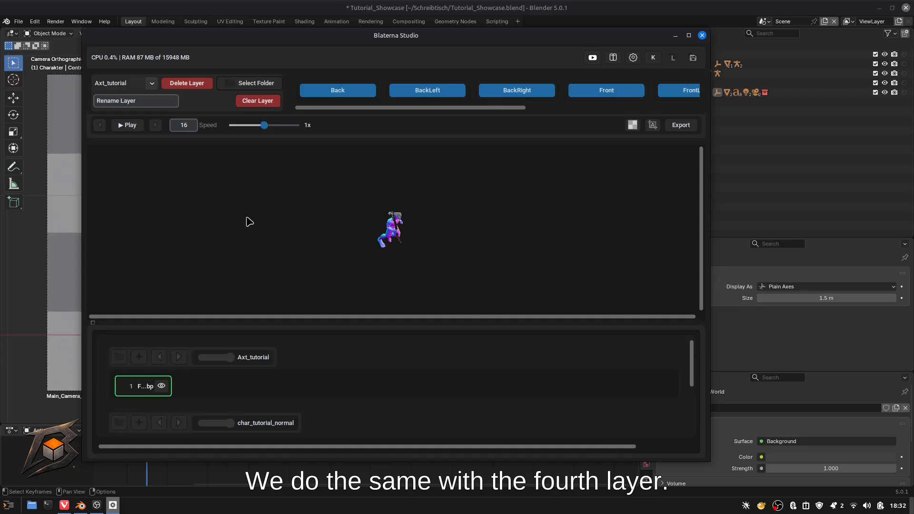
Add a fourth layer and load the Axt_Tutorial_normal folder from Bilder/Blaterna Tutorial/Output as its base path
key(ctrl+n)
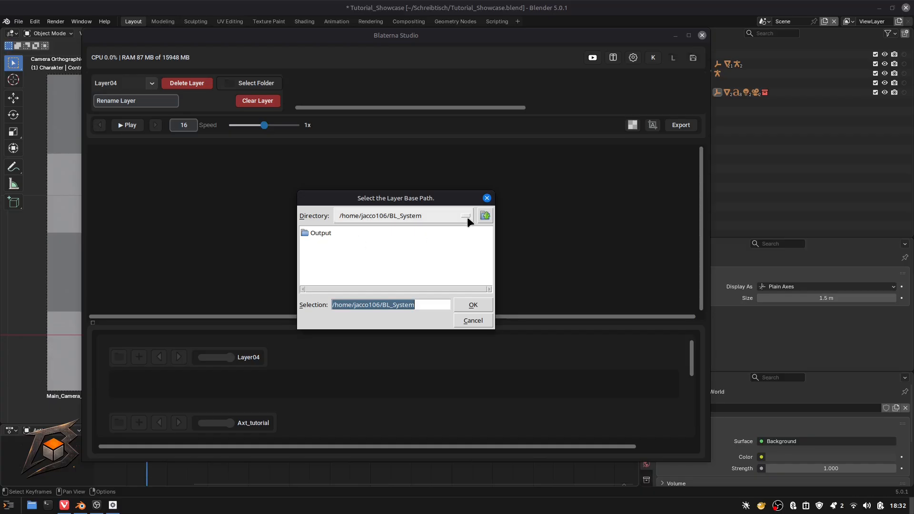
click(485, 216)
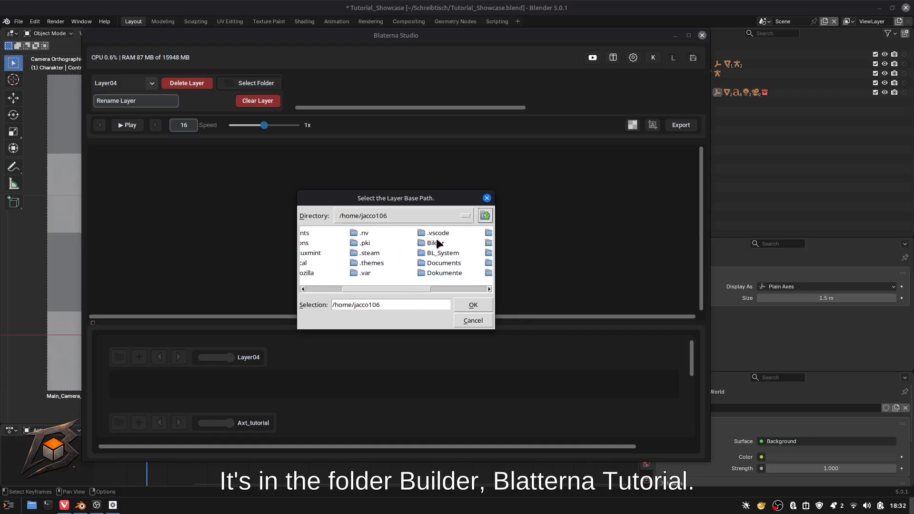
double_click(459, 243)
double_click(336, 232)
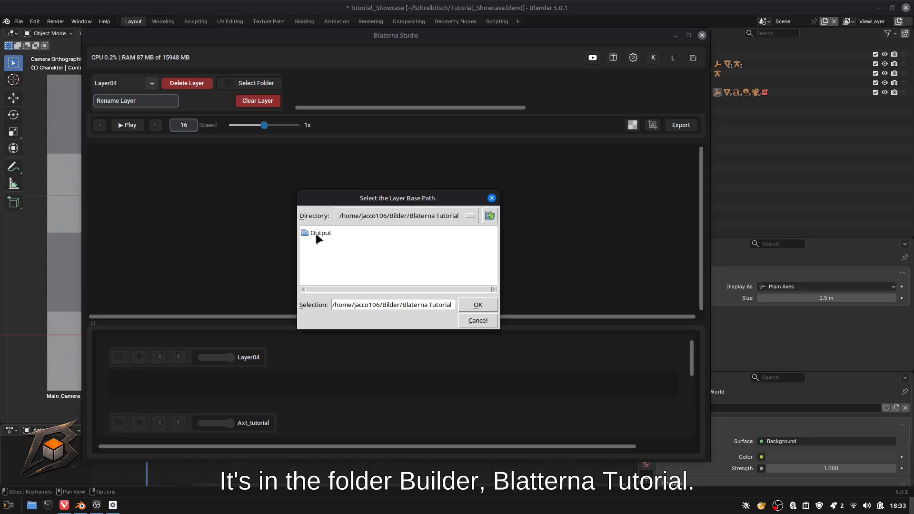
double_click(317, 233)
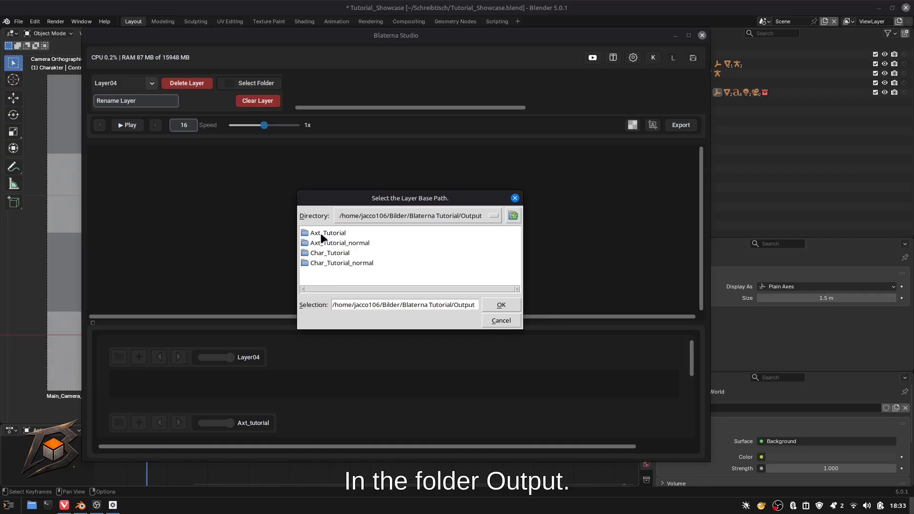
double_click(327, 242)
click(554, 308)
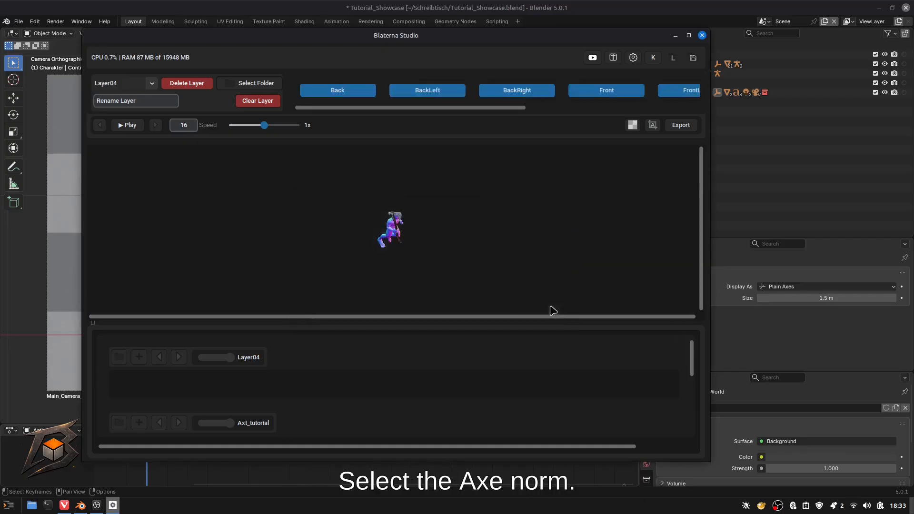
Rename Layer04 as Axt_tutorial_normal
click(143, 100)
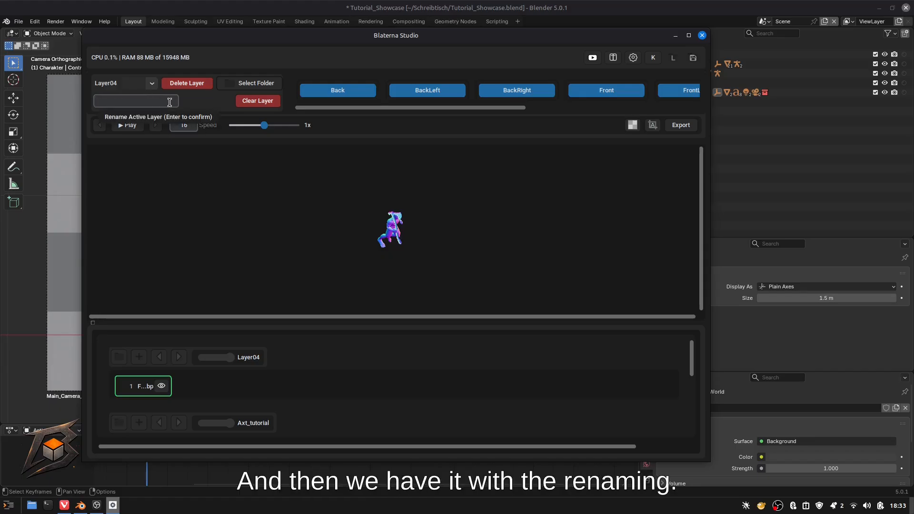
text(Axt_tutorial_)
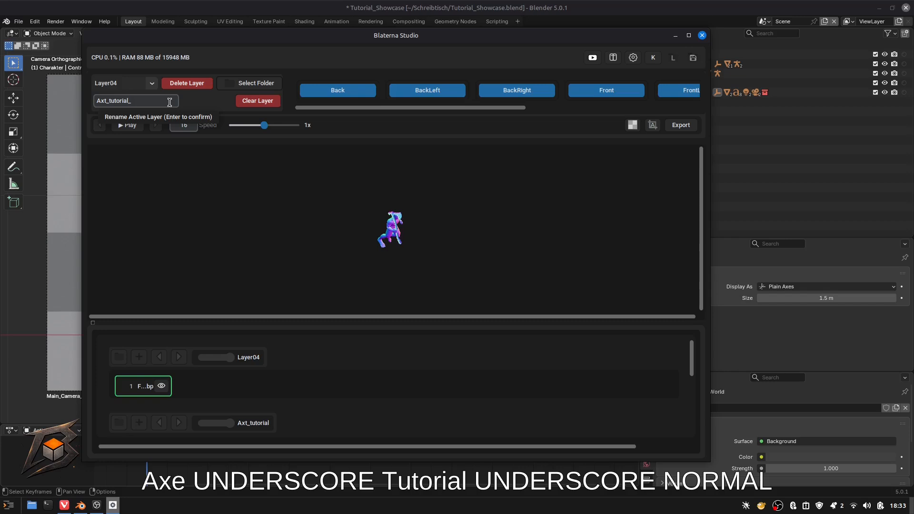
text(normal)
key(Return)
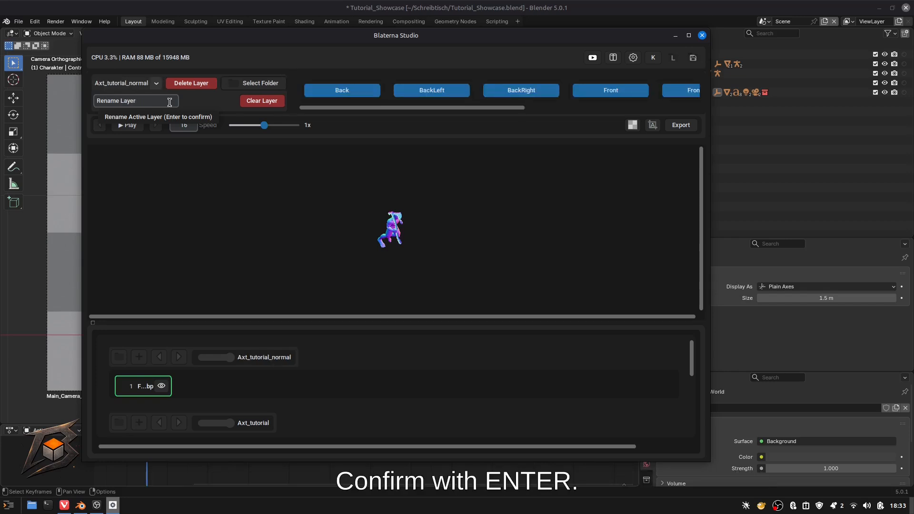
Enlarge the sprite preview to 4x in a maximized window with a taller preview area
click(688, 36)
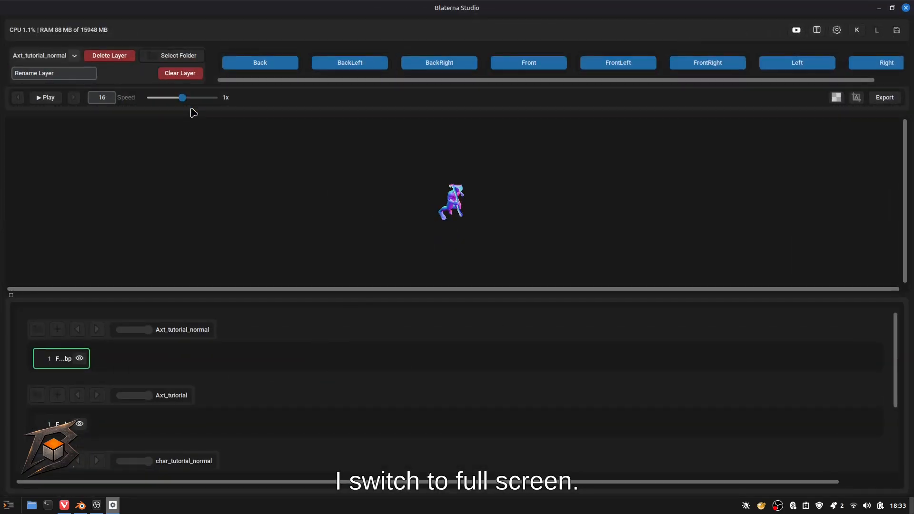
drag(190, 99, 218, 98)
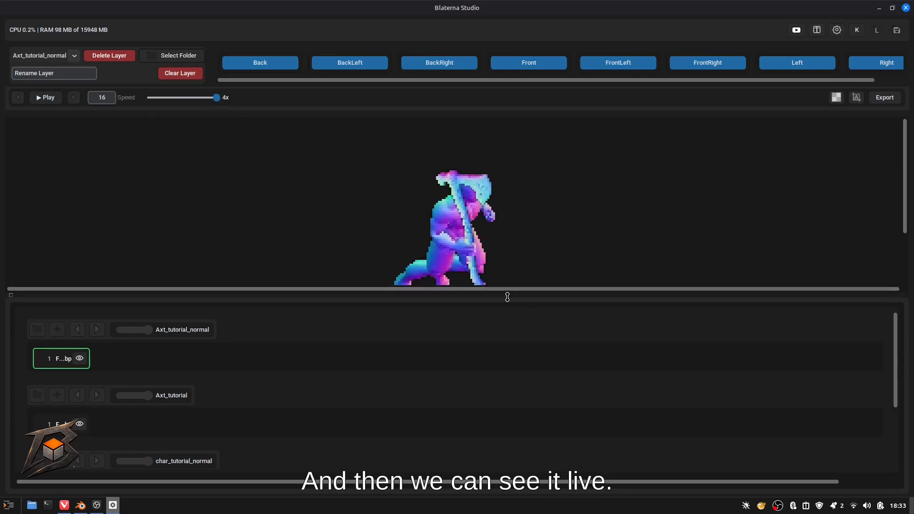
drag(508, 296, 531, 369)
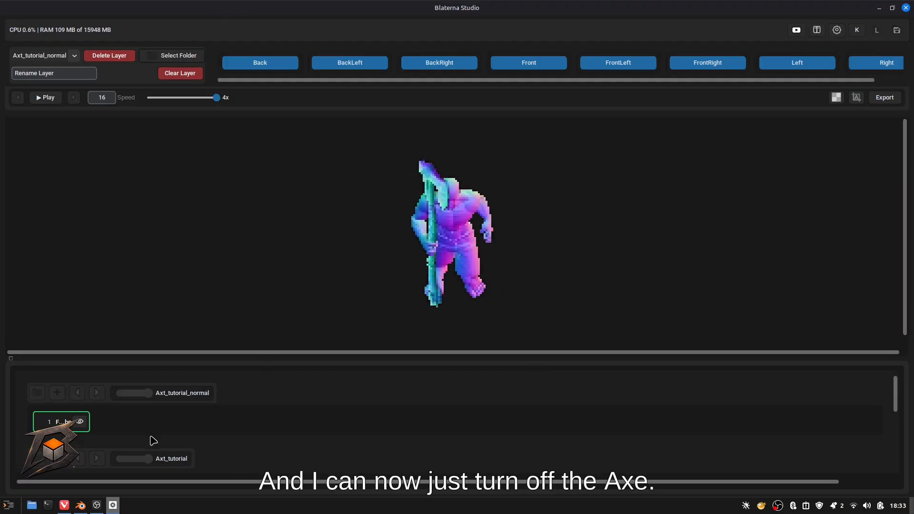
Hide the Axt_tutorial layer and toggle Axt_tutorial_normal off and on to check the axe overlay in the front and right-facing views
click(148, 459)
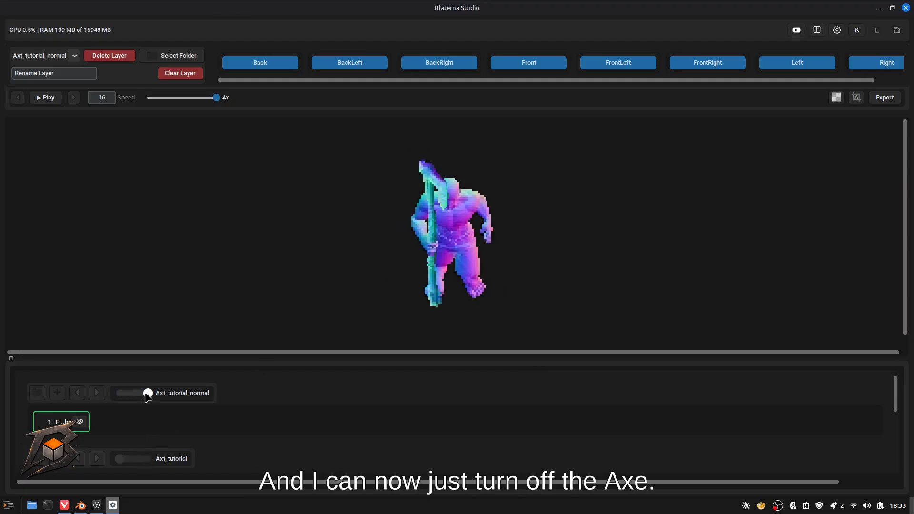
click(148, 393)
click(146, 394)
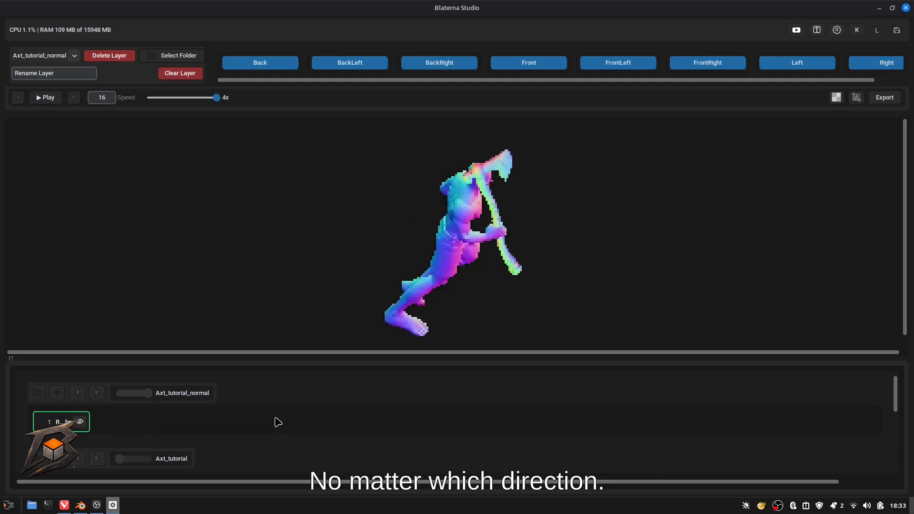
click(151, 394)
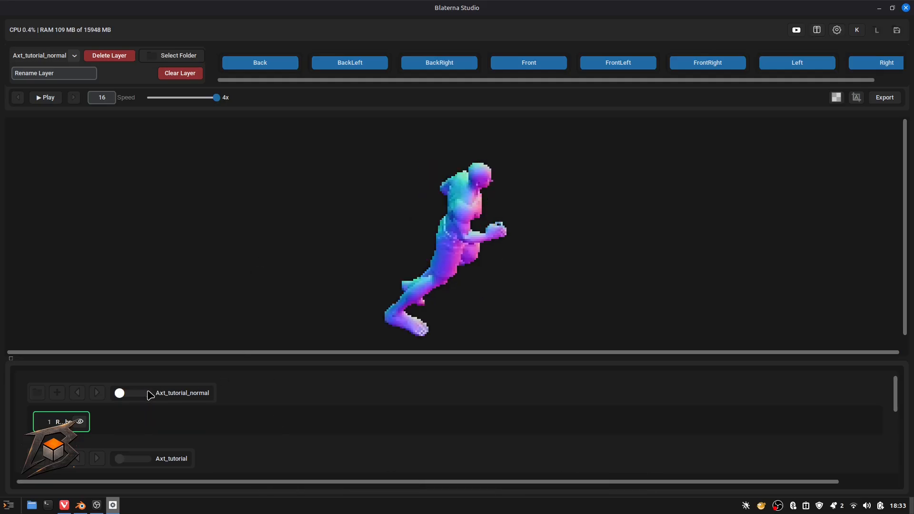
click(150, 394)
click(150, 393)
click(149, 393)
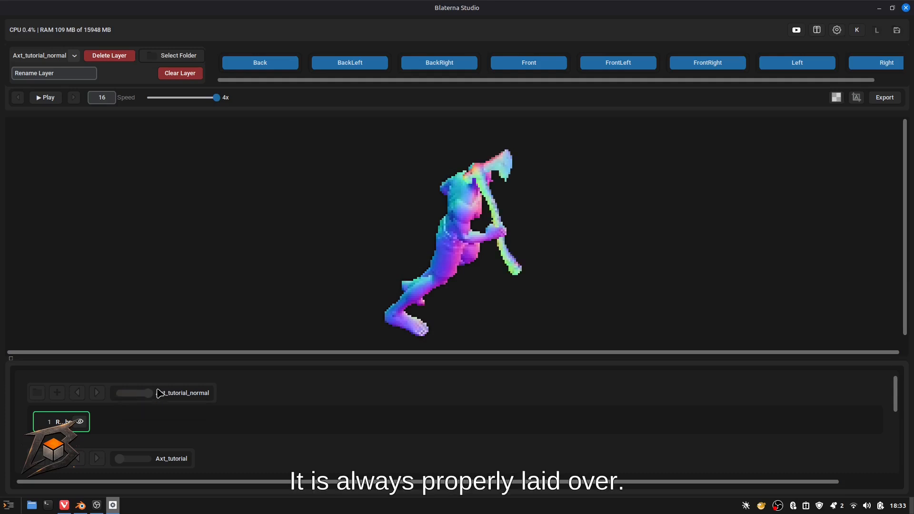
Check the axe normal overlay on the left-facing sprite by toggling its visibility, and leave Axt_tutorial_normal hidden
key(Left)
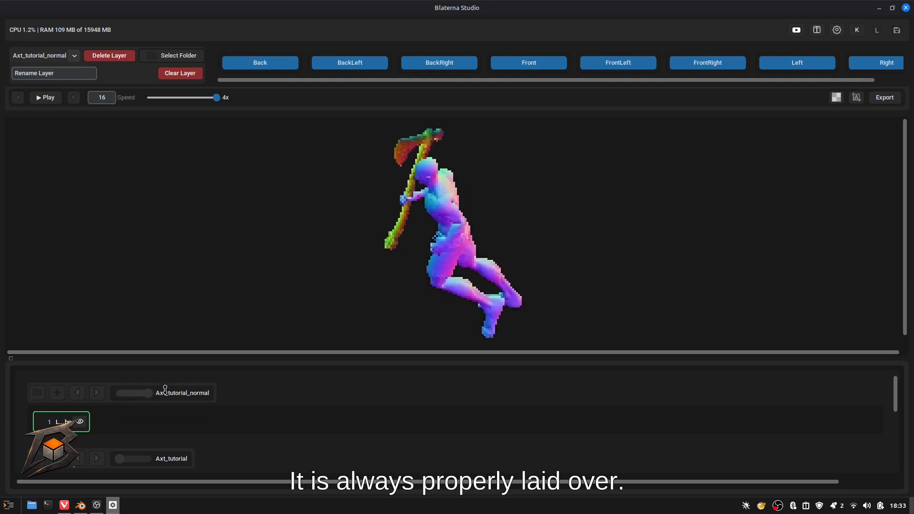
click(144, 395)
click(143, 395)
click(144, 394)
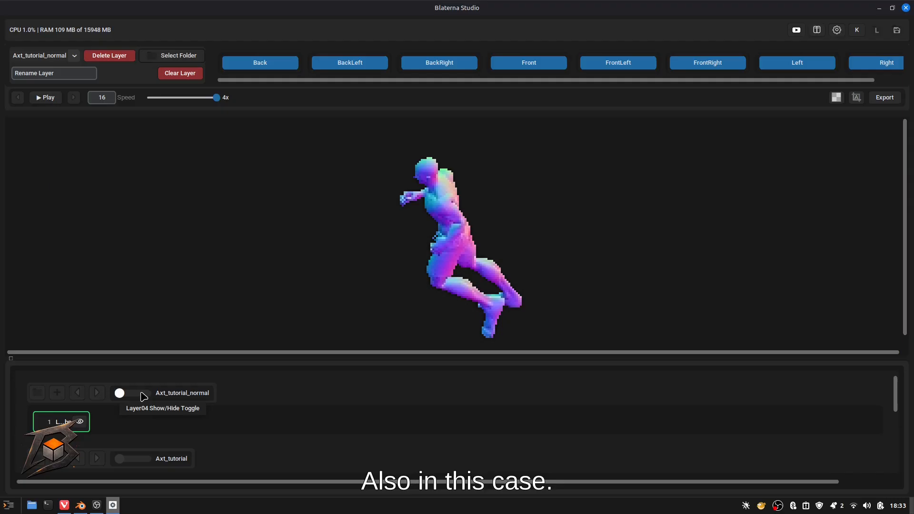
click(144, 394)
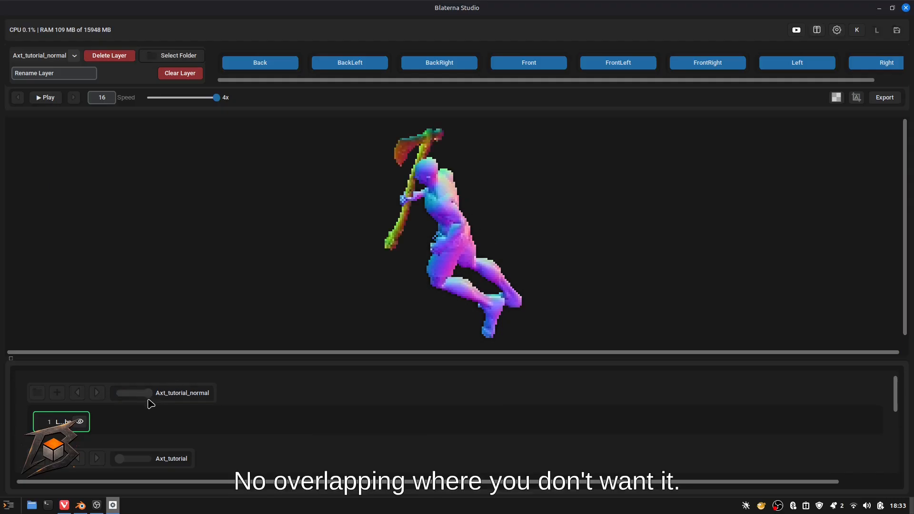
click(143, 394)
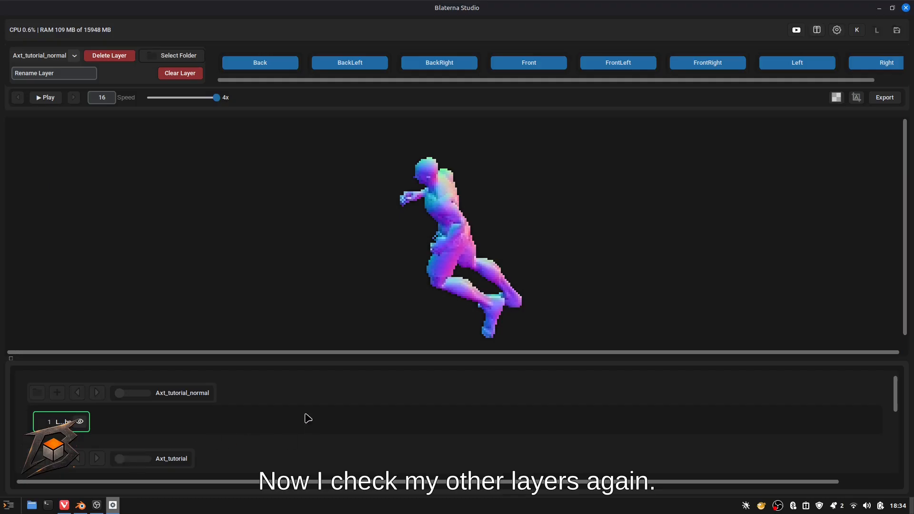
Enlarge the layer list area, show the Axt_tutorial layer and hide char_tutorial_normal so the color passes are displayed
drag(348, 354, 356, 235)
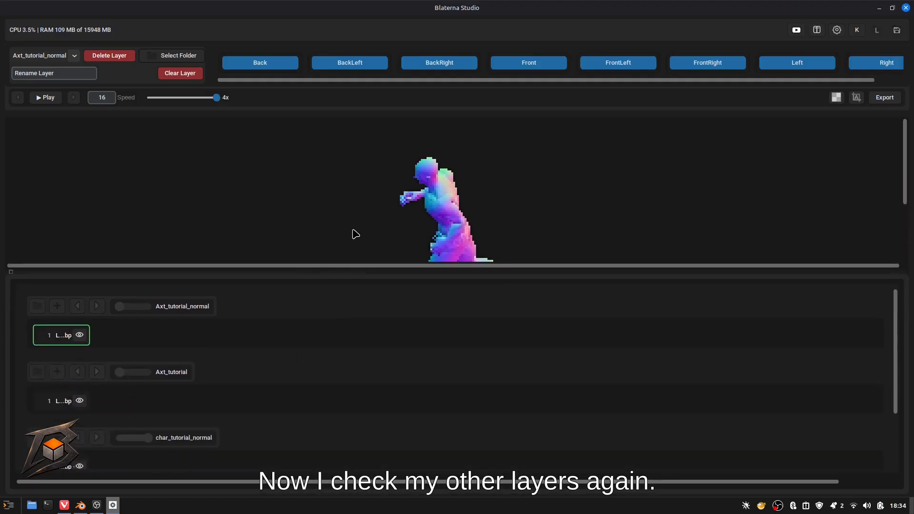
scroll(82, 431, down, 2)
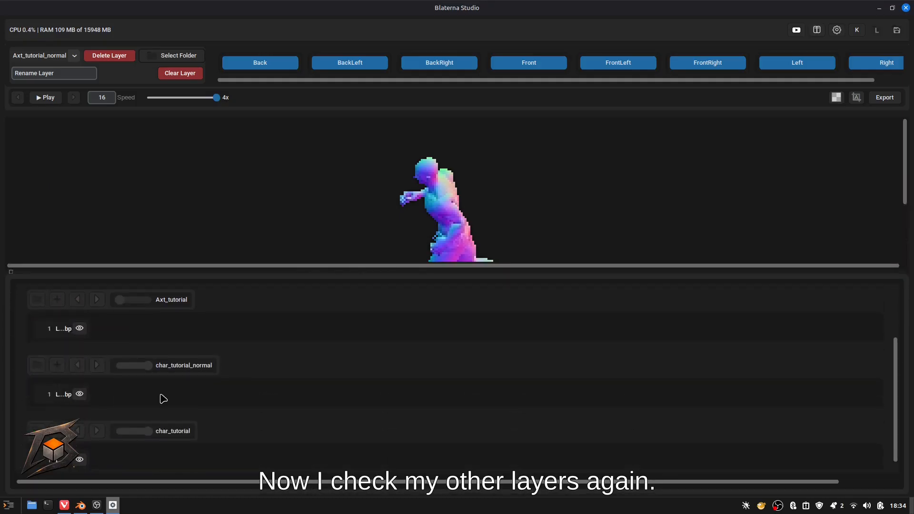
scroll(224, 388, up, 2)
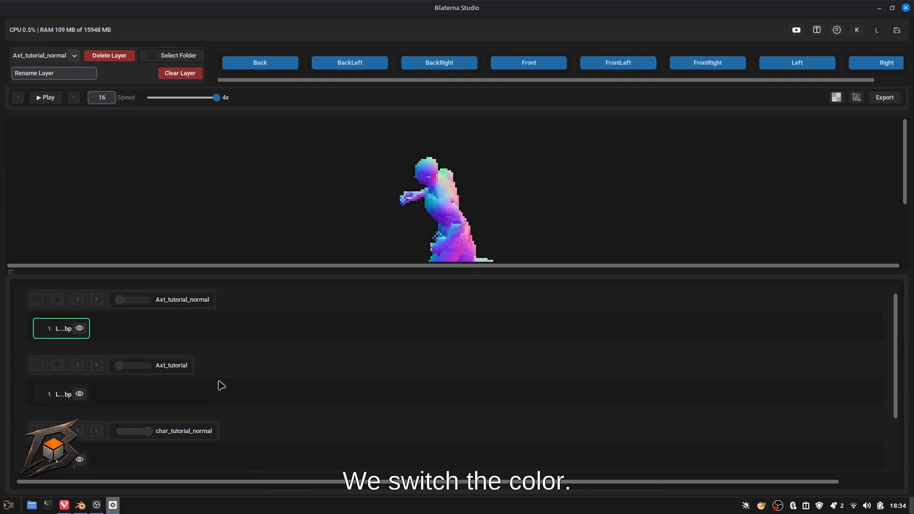
scroll(155, 433, down, 1)
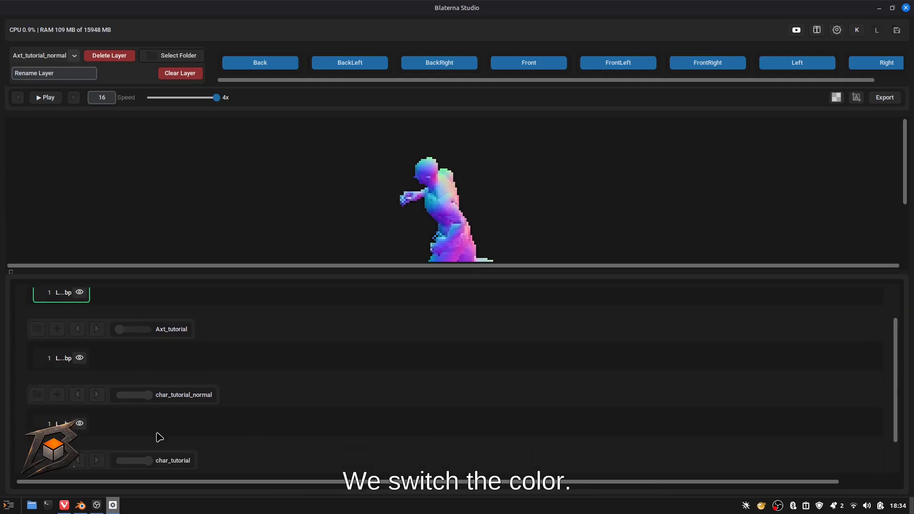
click(127, 329)
click(146, 396)
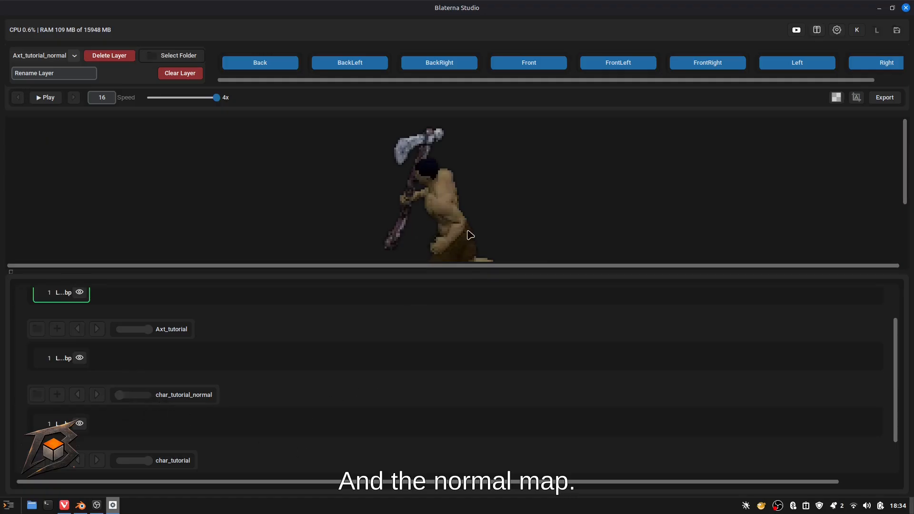
Preview the colored character with its axe in other directions in a taller preview area, and close Blaterna Studio to return to Blender
drag(496, 352, 497, 392)
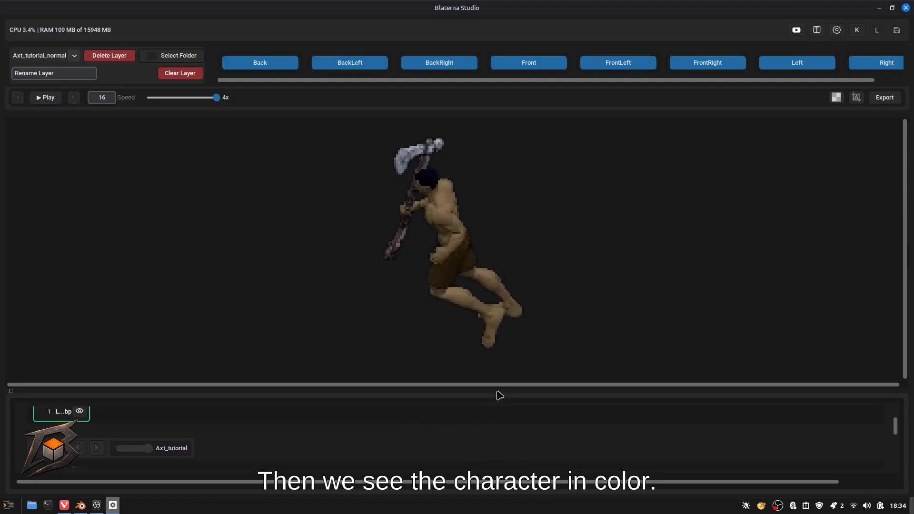
key(Right)
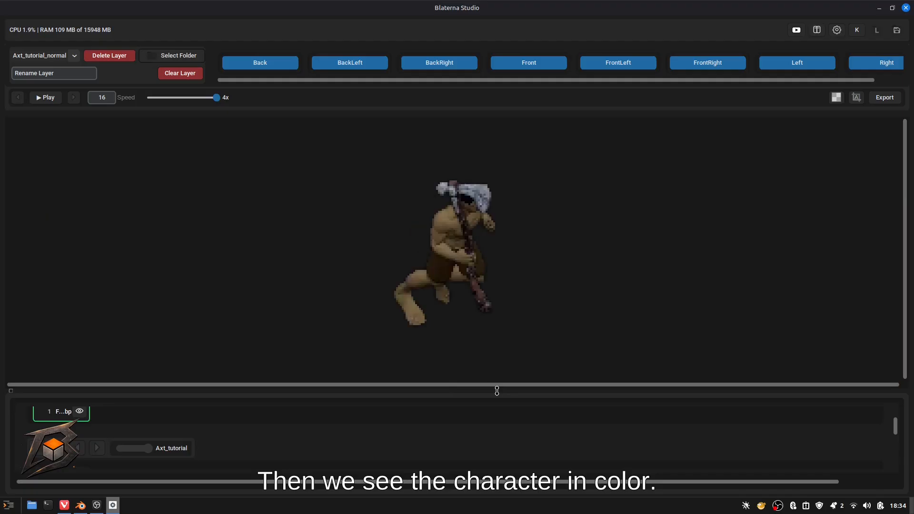
key(Right)
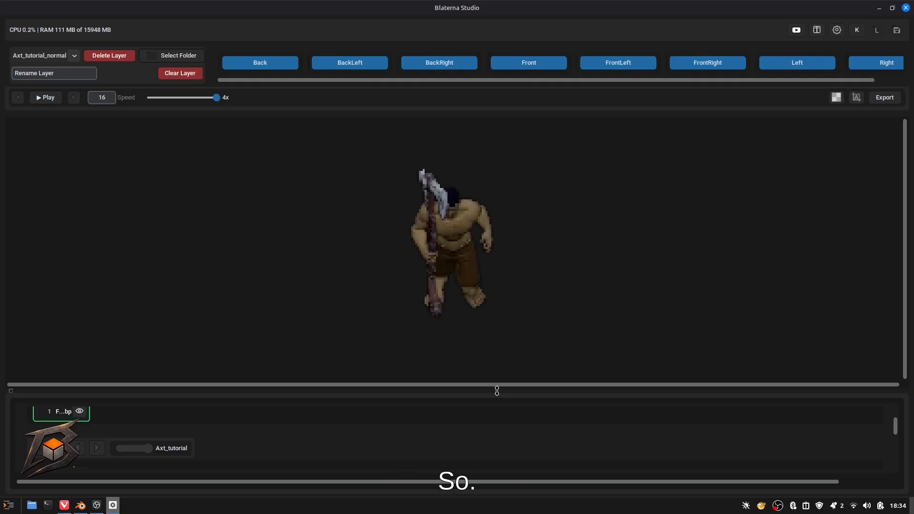
click(906, 8)
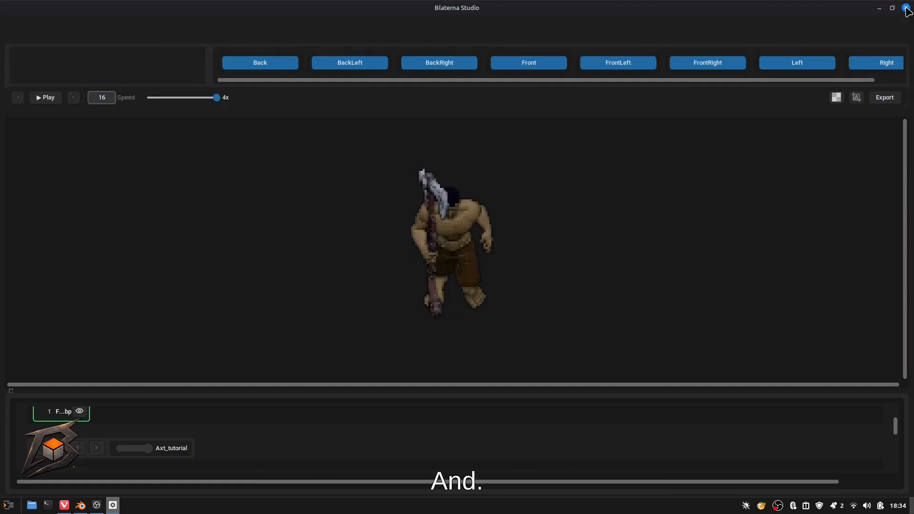
scroll(224, 262, down, 3)
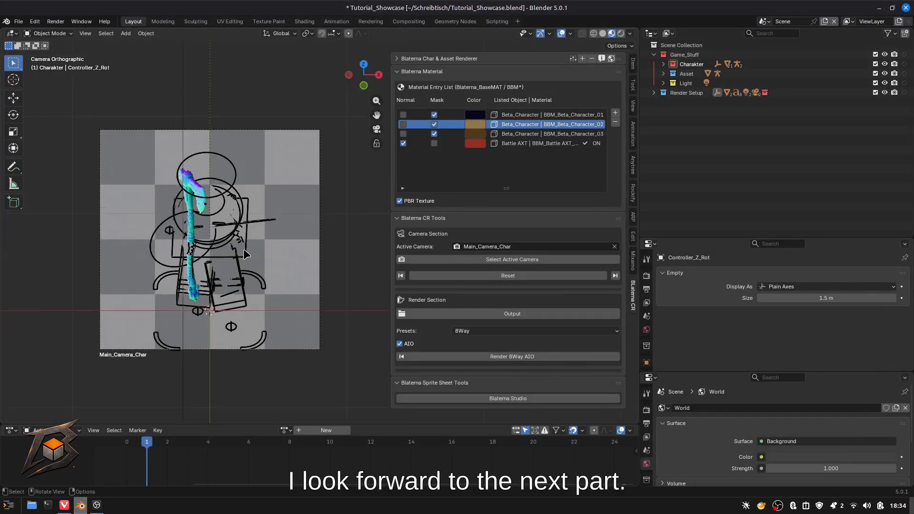